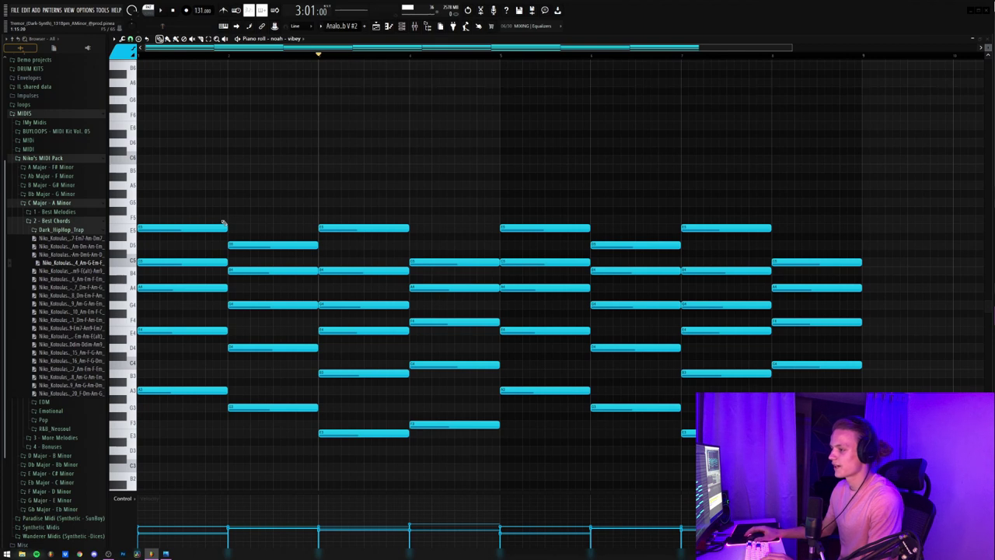
Delete the chords in bars 2, 4 and 5 to 8, and move the bar 3 chord to bar 5
scroll(237, 204, "down", 1)
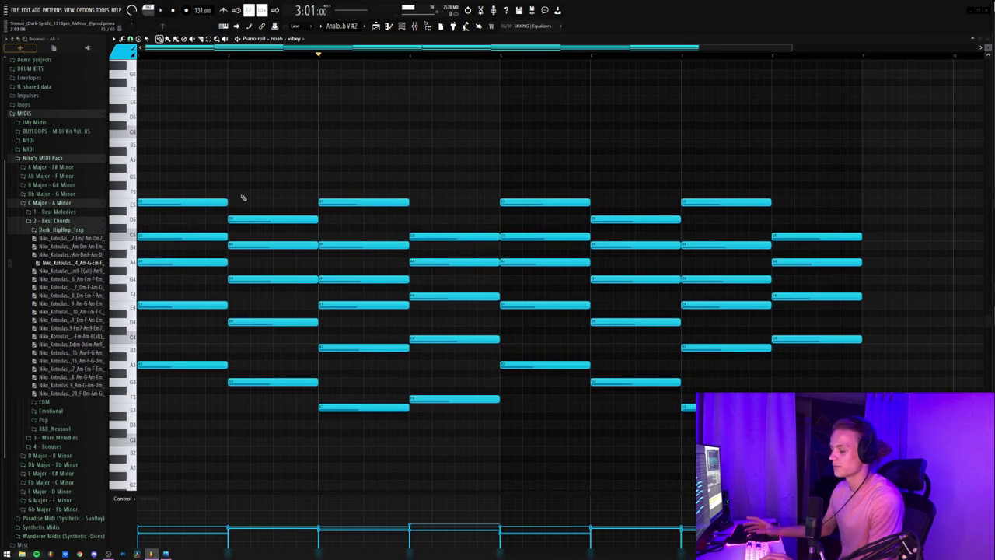
right_click(263, 187, "alt")
right_click(352, 191, "alt")
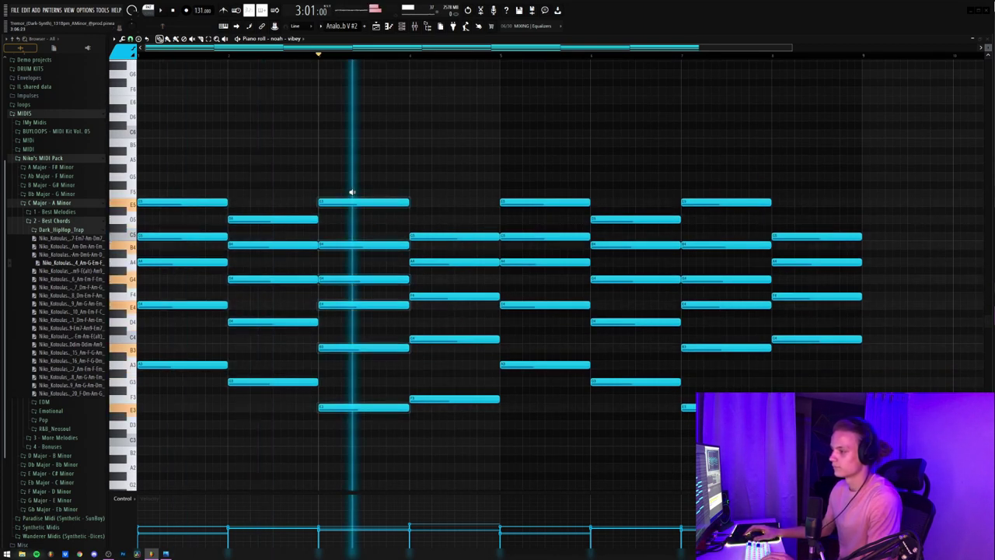
right_click(447, 202, "alt")
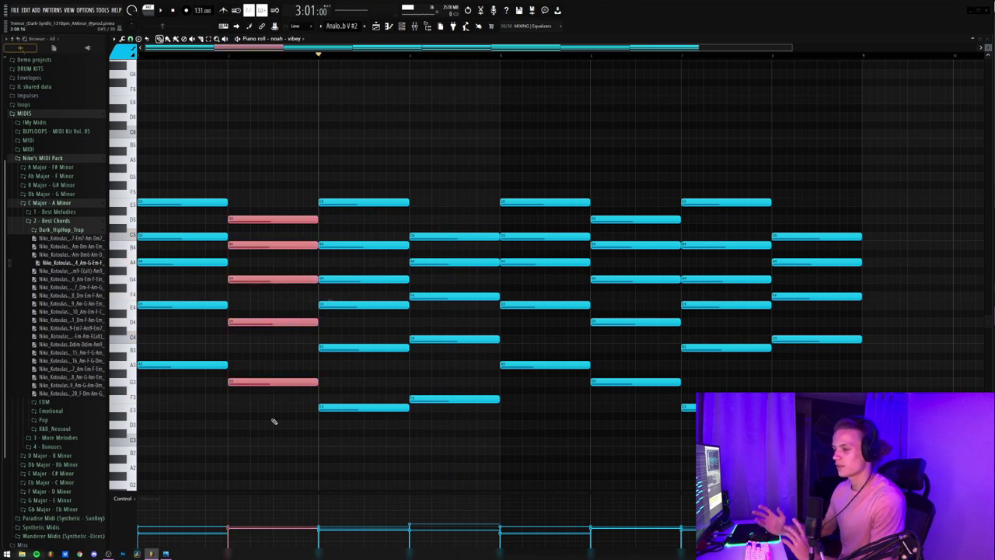
key("Delete")
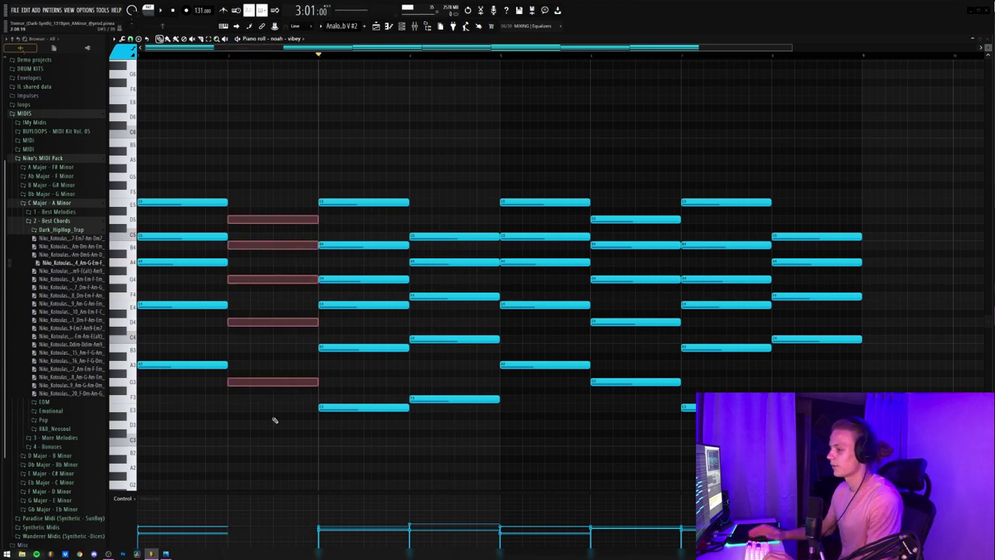
left_click_drag(420, 199, 462, 436)
key("Delete")
left_click_drag(509, 147, 871, 436)
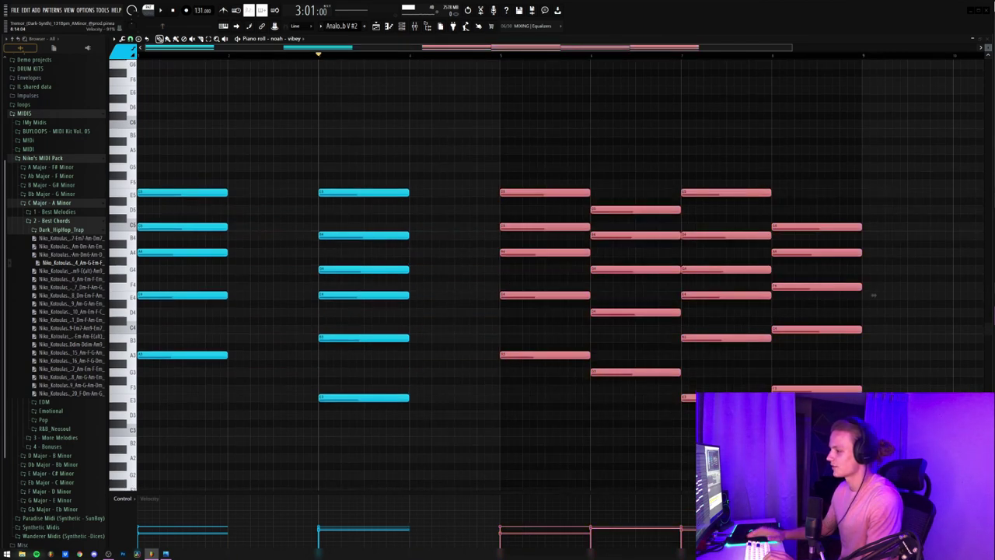
key("Delete")
left_click_drag(342, 154, 553, 398)
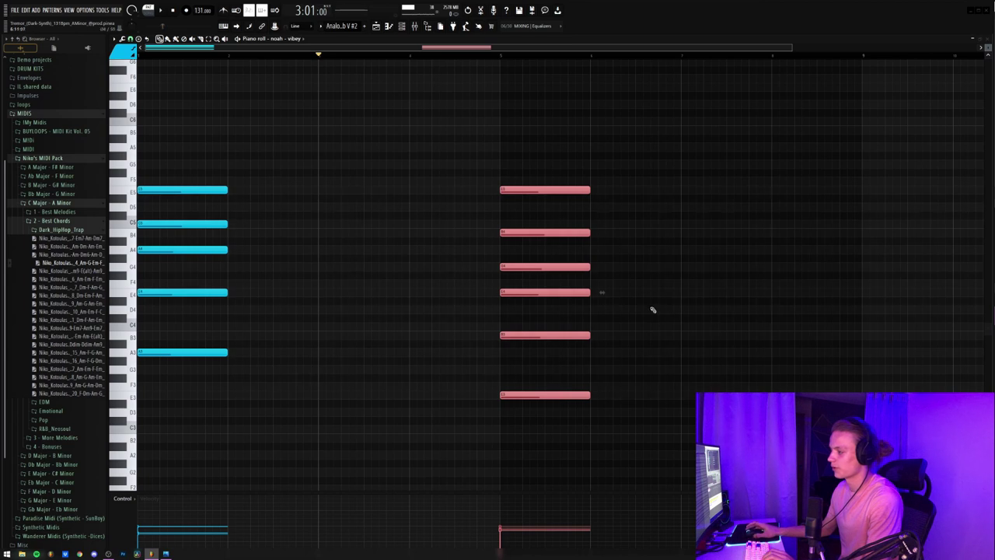
Duplicate the first chord's A3 and E4 notes into bar 2
scroll(395, 305, "up", 2)
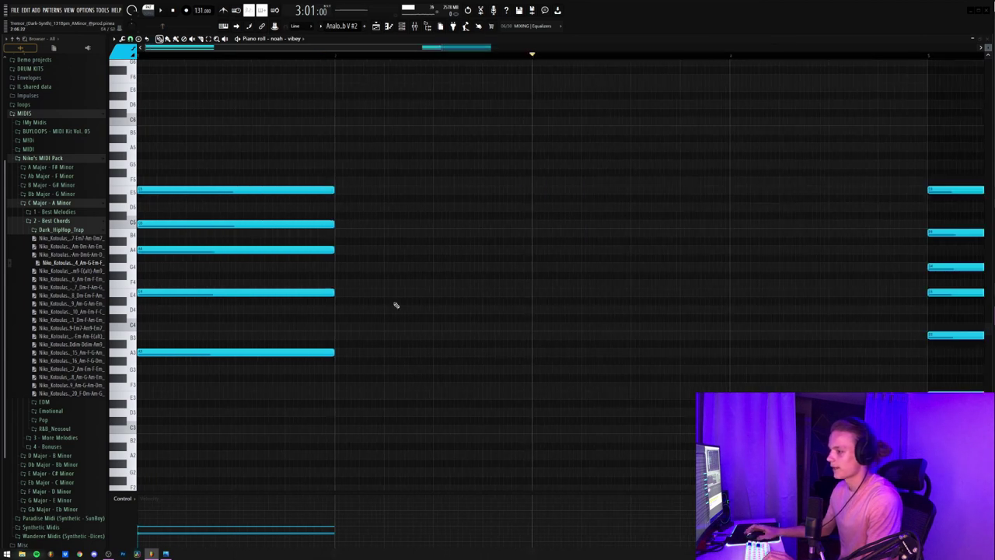
key("ctrl+b")
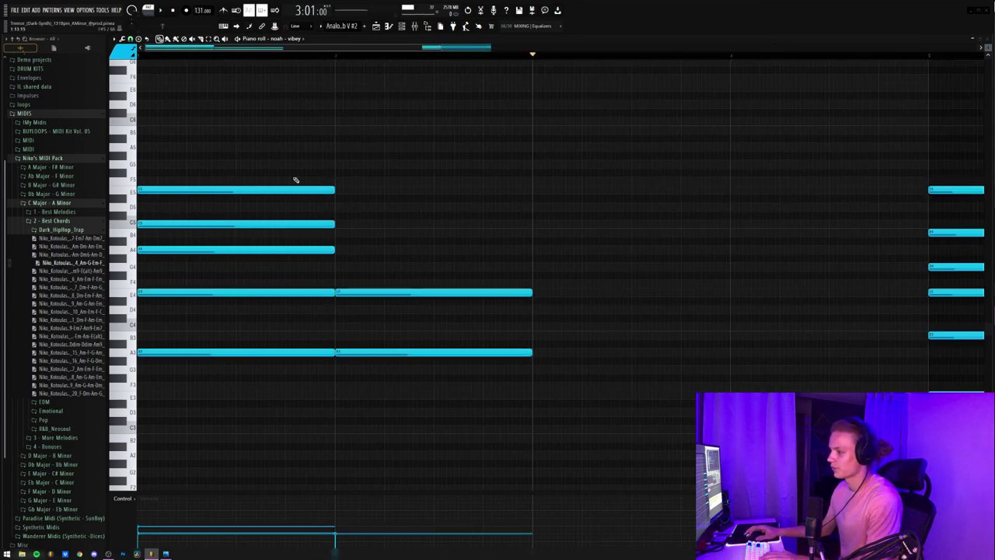
key("ctrl+b")
Copy the first chord's E5 and A4 notes into bar 2's second half, trimmed to the bar's end and preceded by short repeats
left_click_drag(295, 180, 491, 251)
right_click(532, 223)
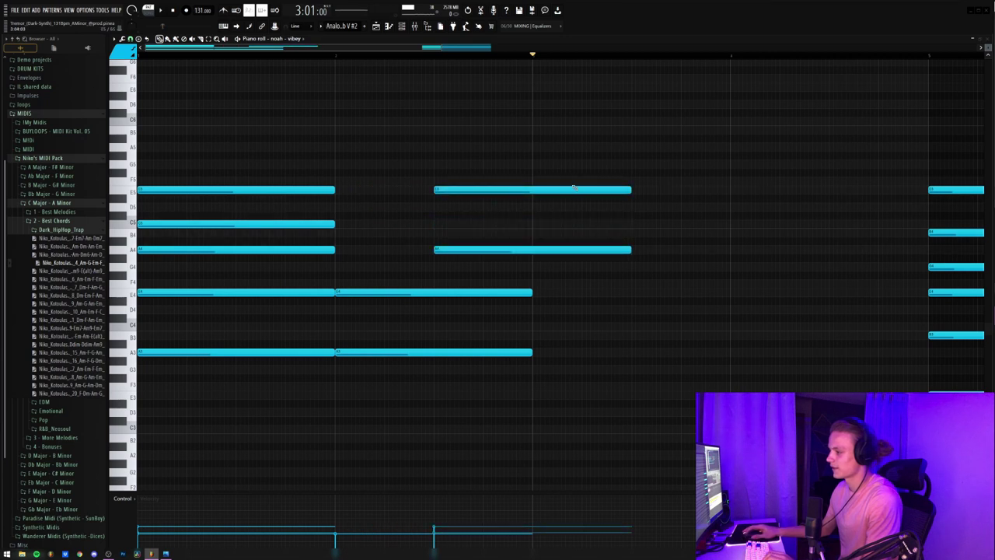
left_click_drag(631, 249, 437, 252)
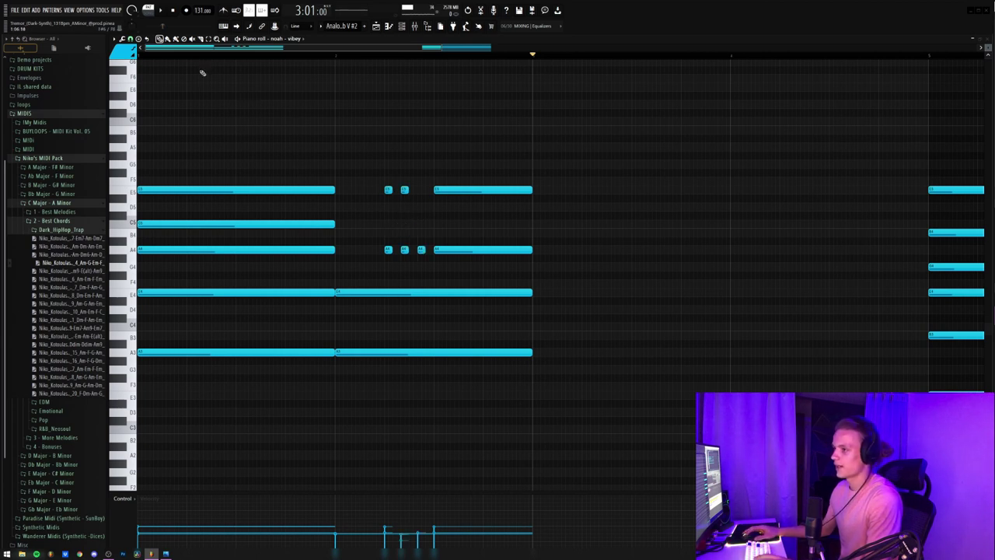
key("space")
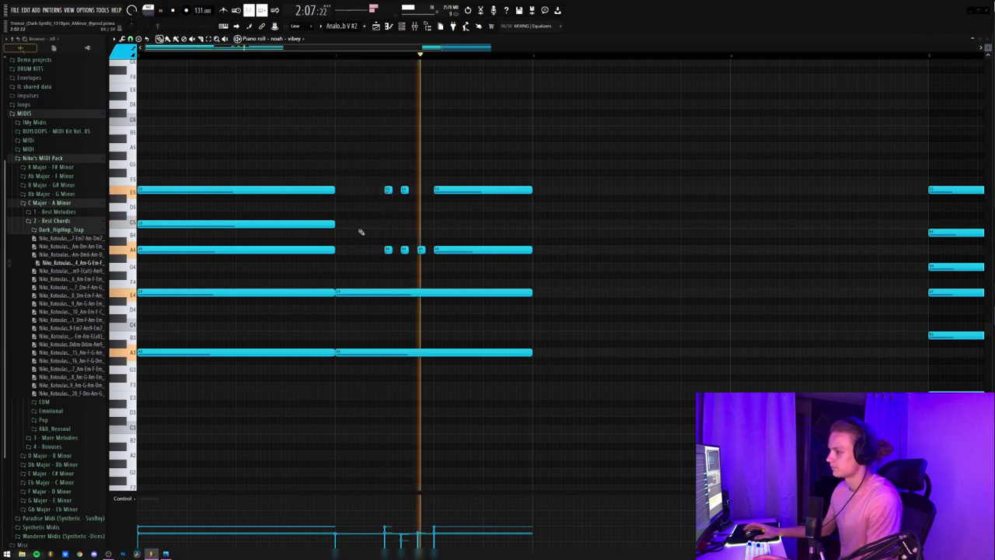
key("space")
Replace the long C5 note in bar 1 with short C5, B4 and C5 notes in the bar's first half
scroll(153, 237, "up", 3)
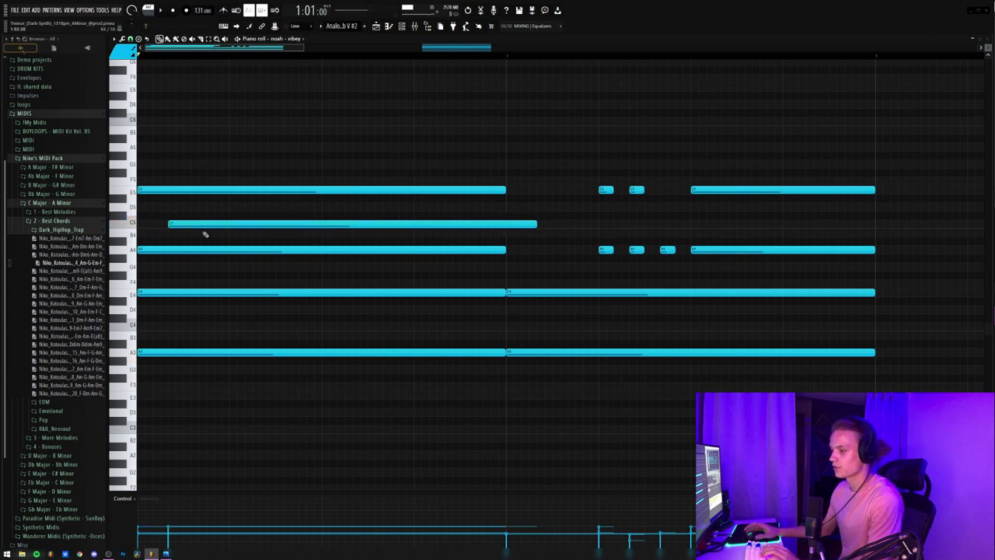
left_click(202, 232)
left_click_drag(266, 233, 210, 231)
left_click(238, 222)
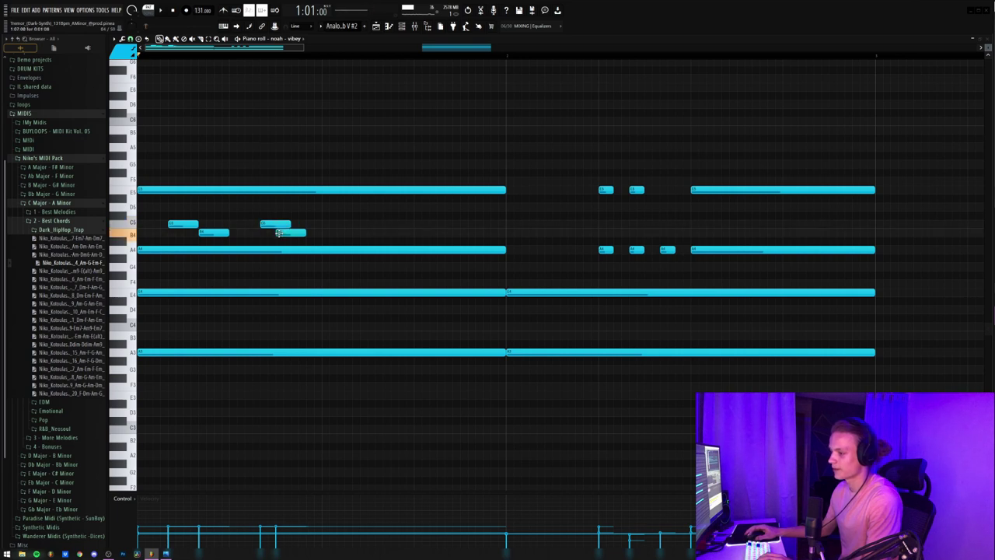
key("space")
key("space")
Shorten bar 1's A4 note and duplicate the first half's A4, B4 and C5 phrase into the second half of the bar
left_click_drag(503, 250, 288, 250)
key("space")
key("space")
left_click_drag(333, 218, 155, 253)
key("ctrl+b")
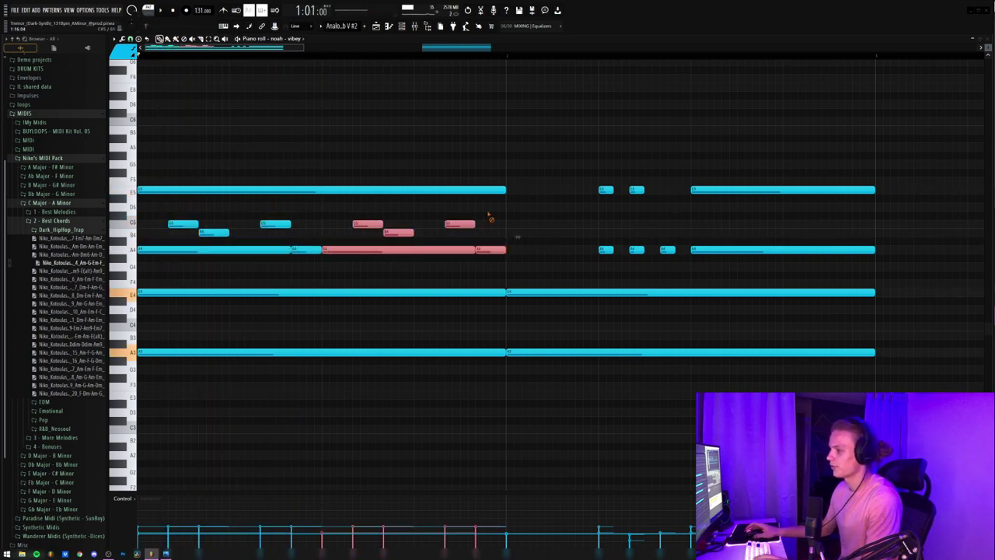
Add a long A5 note at the start of bar 2 and a B4, C5, F5, E5 run at its end, extending the C5
scroll(494, 168, "up", 1)
left_click(505, 173)
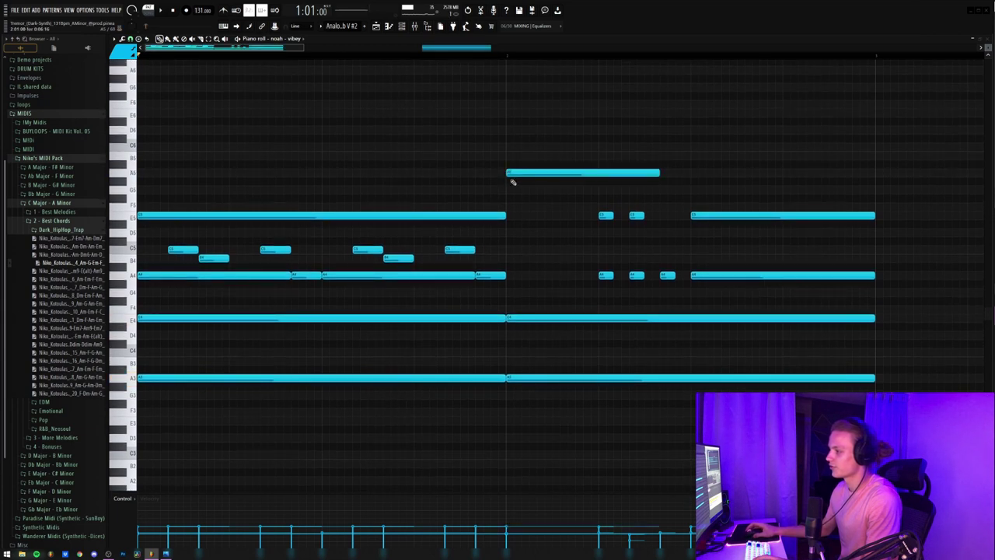
scroll(529, 58, "down", 3)
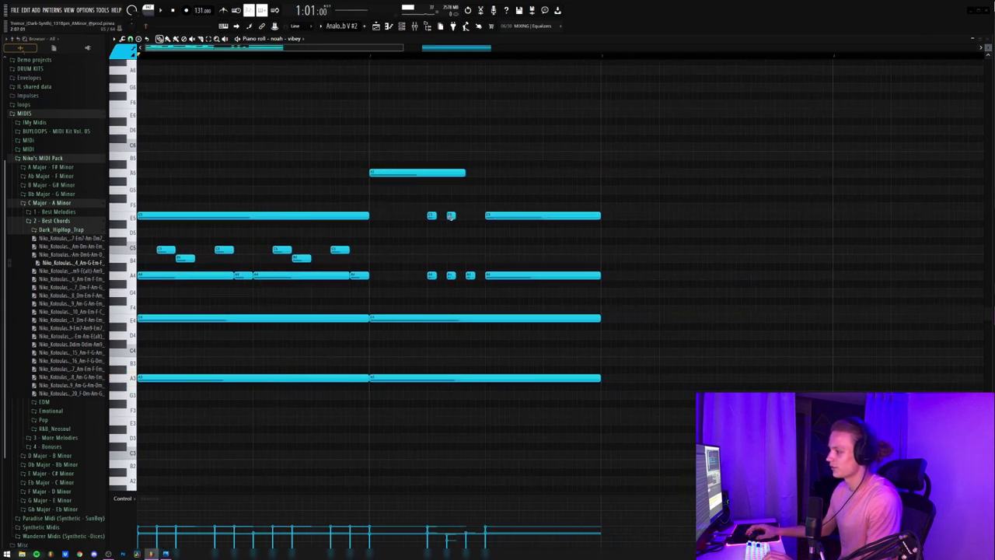
left_click_drag(407, 205, 474, 279)
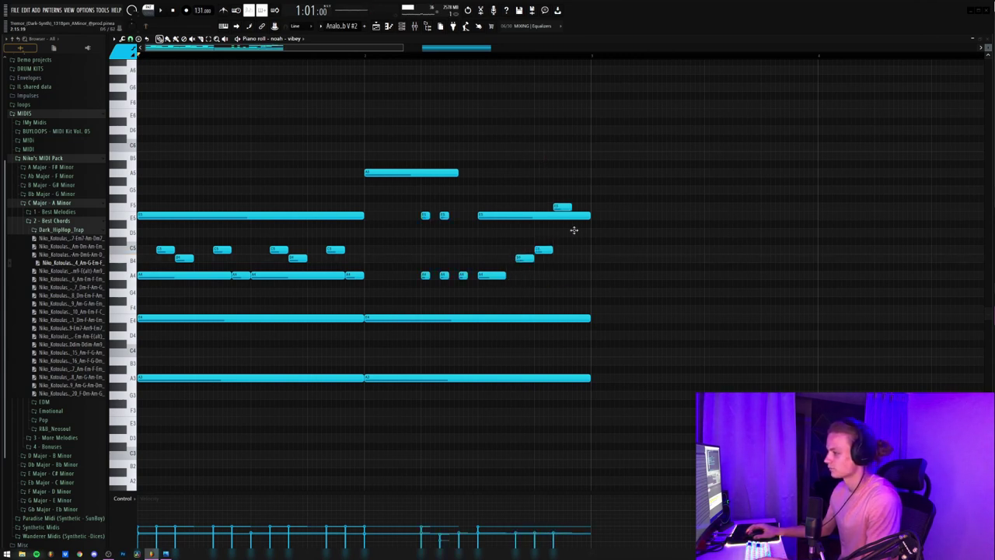
key("space")
left_click_drag(575, 228, 591, 244)
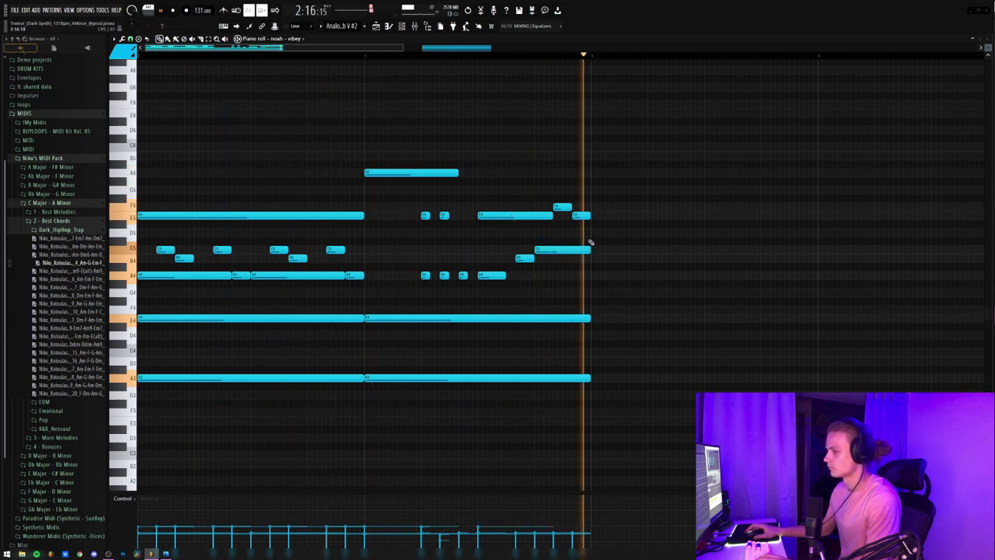
key("space")
right_click(591, 243, "ctrl")
Add a high melody of F6, E6, A5 and B5 in bar 1, and replace bar 2's opening A5 with a long C6
scroll(321, 175, "up", 2)
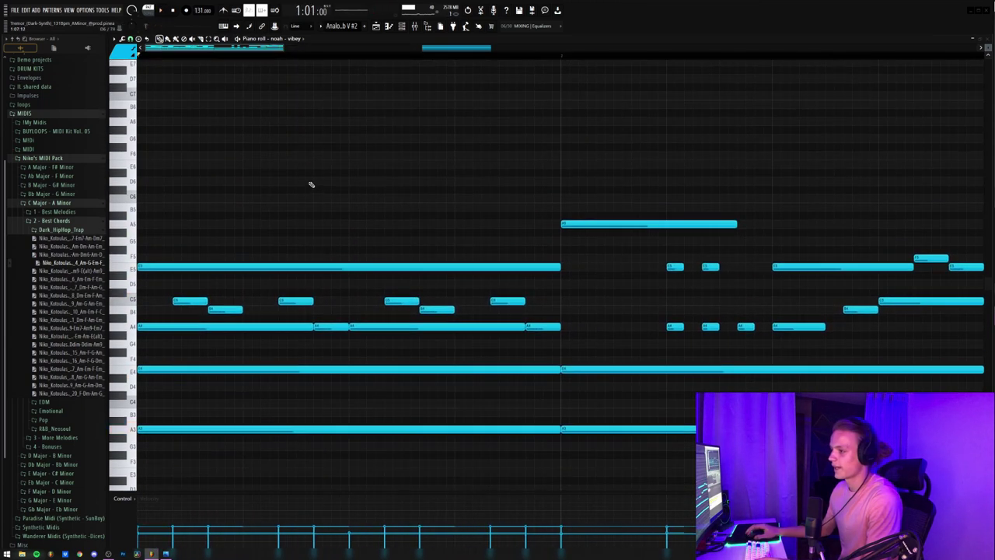
left_click(315, 181)
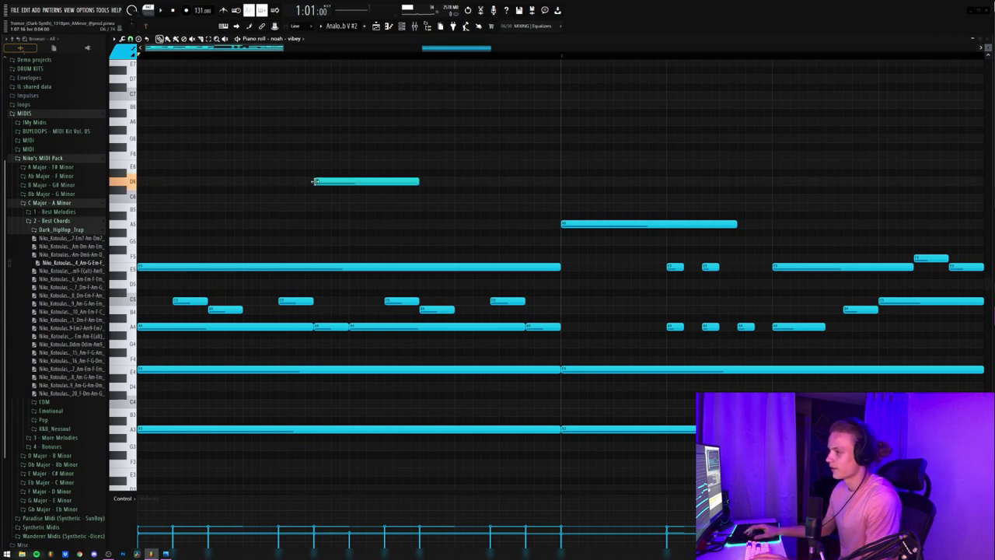
right_click(346, 181)
left_click(319, 156)
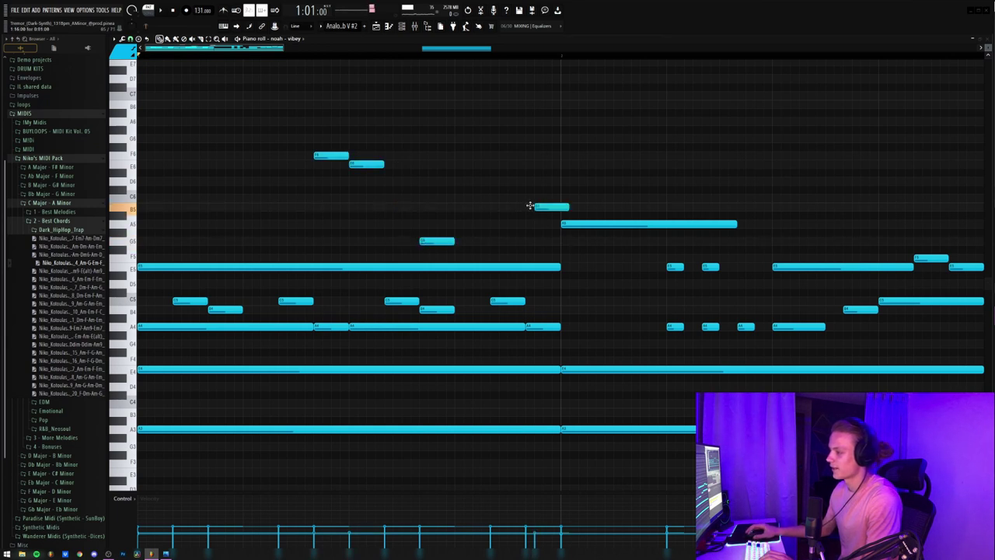
right_click(574, 224)
key("space")
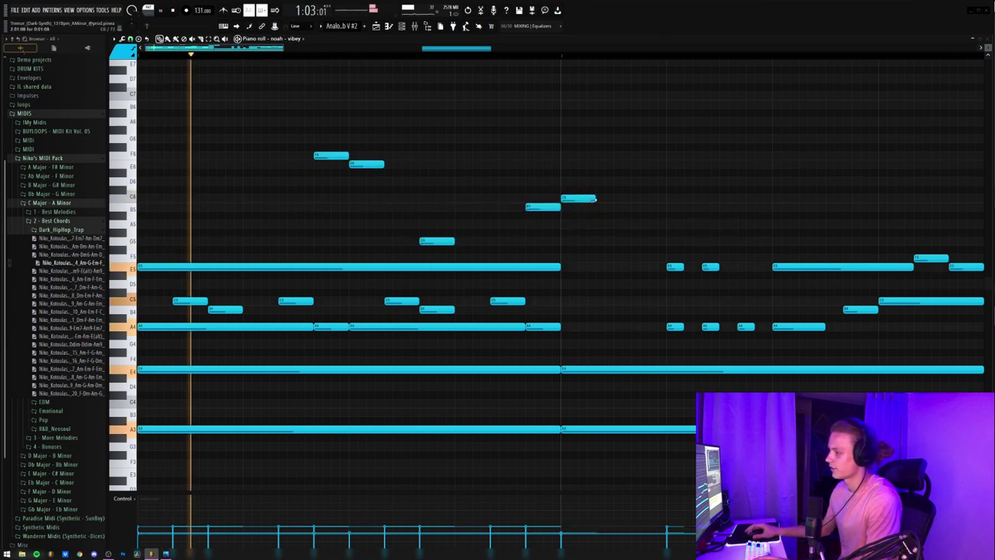
left_click_drag(595, 198, 771, 198)
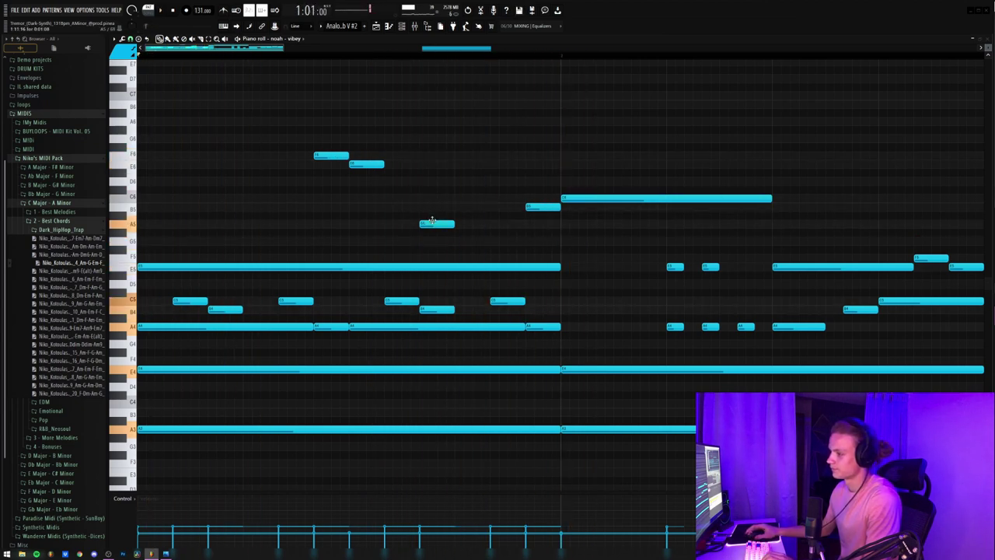
Transpose the first two high melody notes in bar 1 to C6 and B5, and play the phrase back
key("space")
left_click_drag(399, 146, 319, 176)
key("space")
key("ctrl+Down")
key("shift+Up")
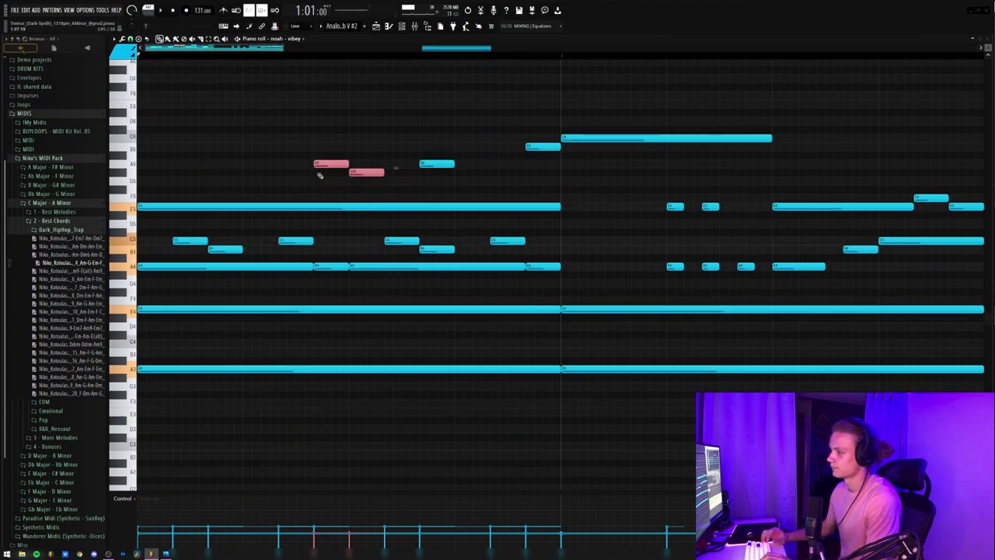
key("shift+Up")
key("shift+Up")
key("shift+Up")
key("space")
key("ctrl+d")
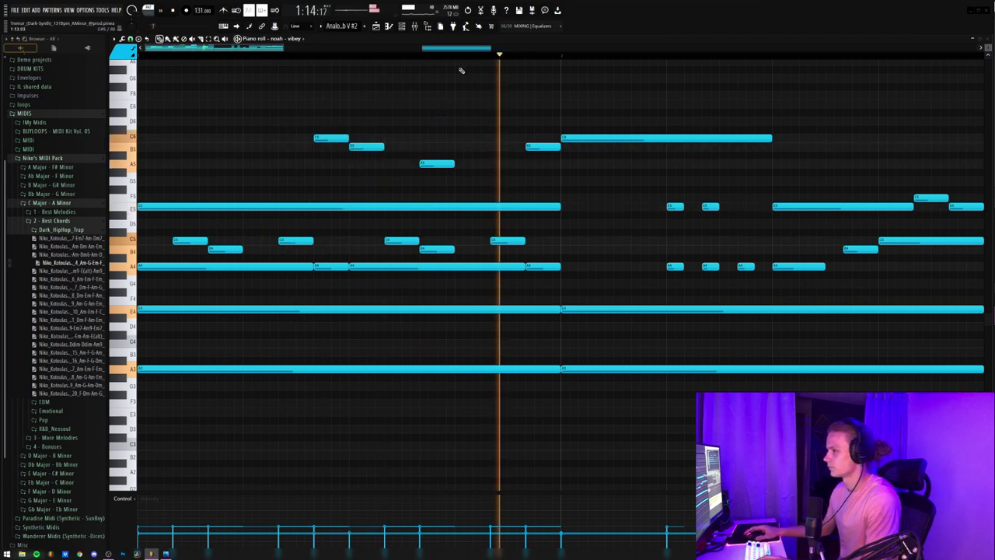
Duplicate the whole two-bar phrase into bars 3 and 4
scroll(440, 59, "down", 5)
left_click(459, 156)
right_click(459, 155)
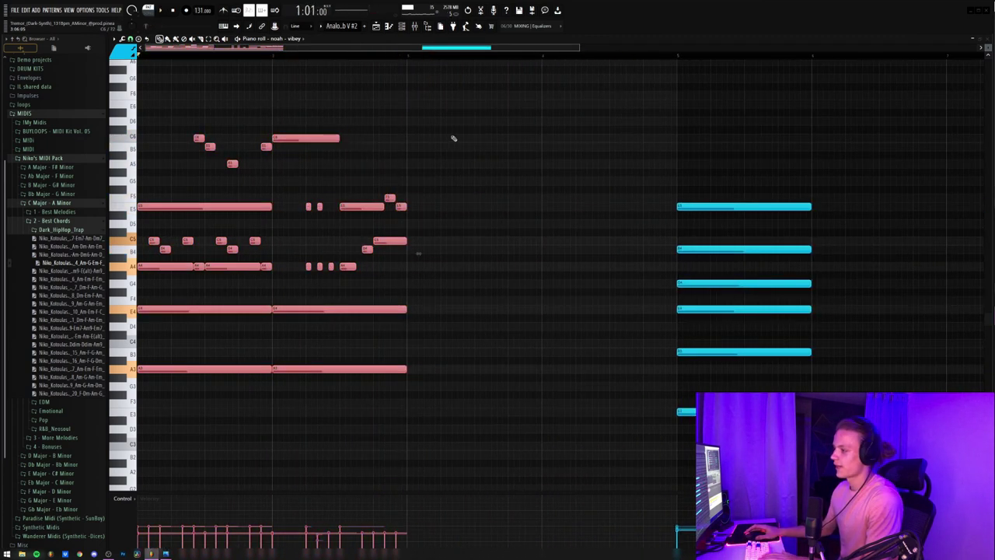
key("ctrl+b")
key("ctrl+d")
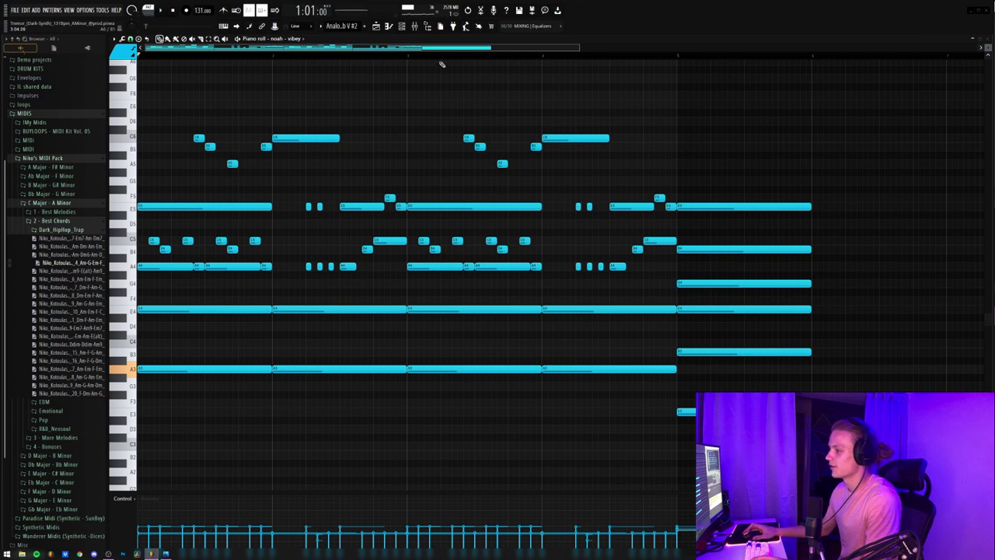
Add short E6 and D6 notes before the high melody in bar 3, and play back from that bar
scroll(435, 59, "up", 4)
scroll(409, 200, "up", 3)
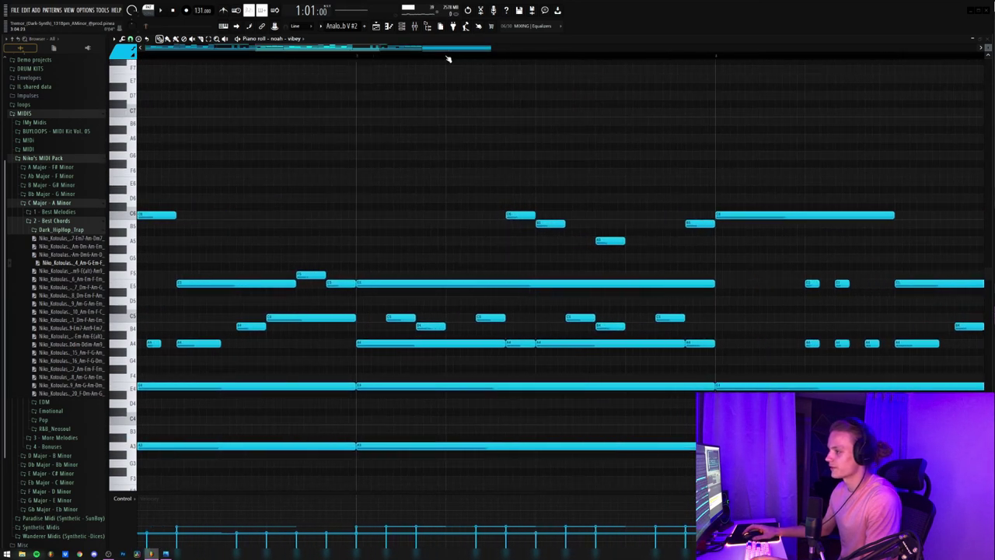
scroll(448, 59, "up", 2)
left_click(446, 181)
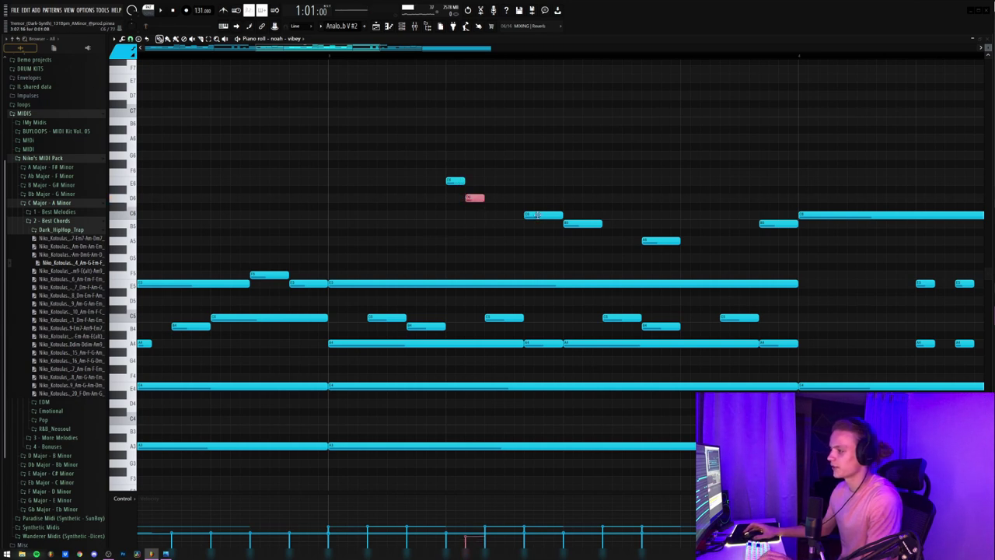
left_click(419, 56)
key("space")
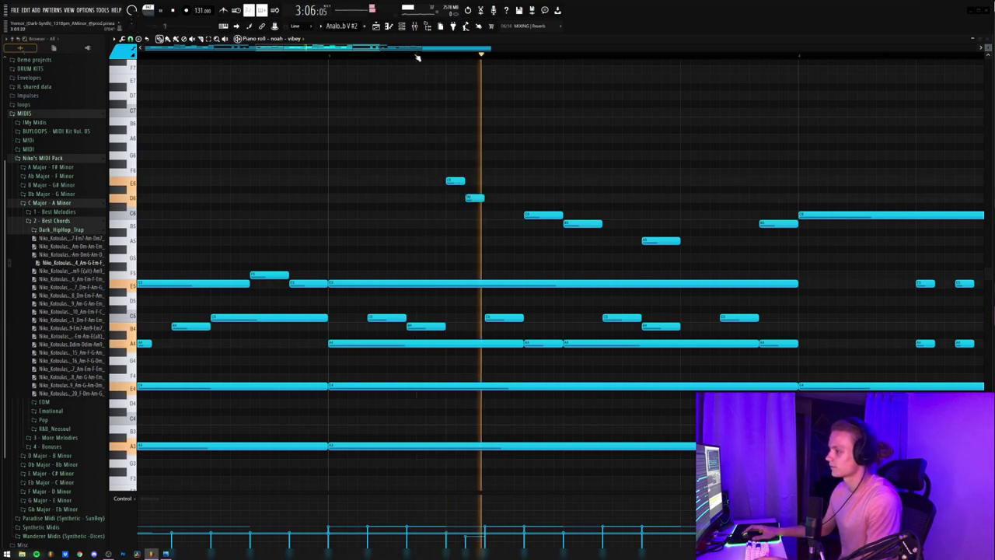
scroll(416, 55, "down", 5)
left_click(373, 55)
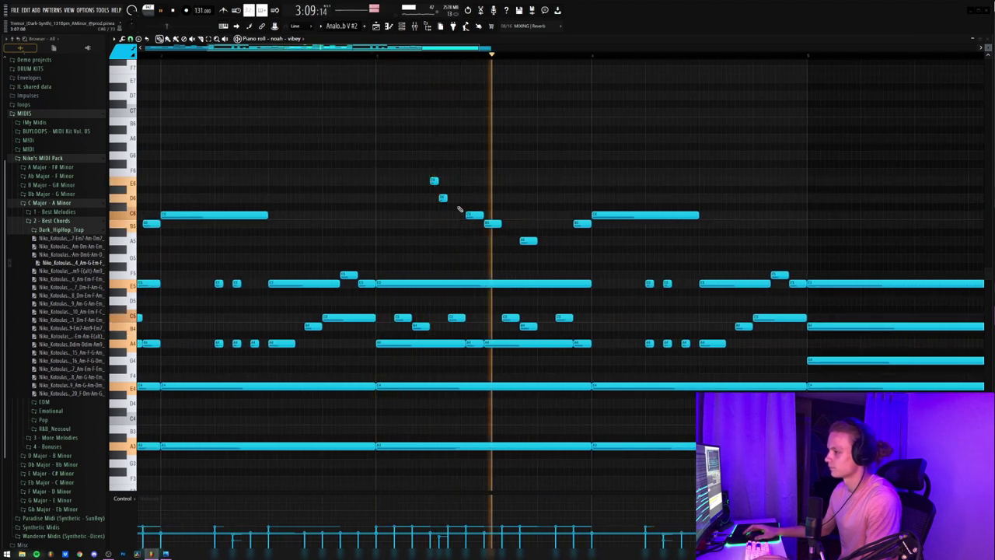
Add short F5, E5, C6, B5 and A5 notes across bar 4, plus F6 and E6 notes at its end
left_click(613, 275)
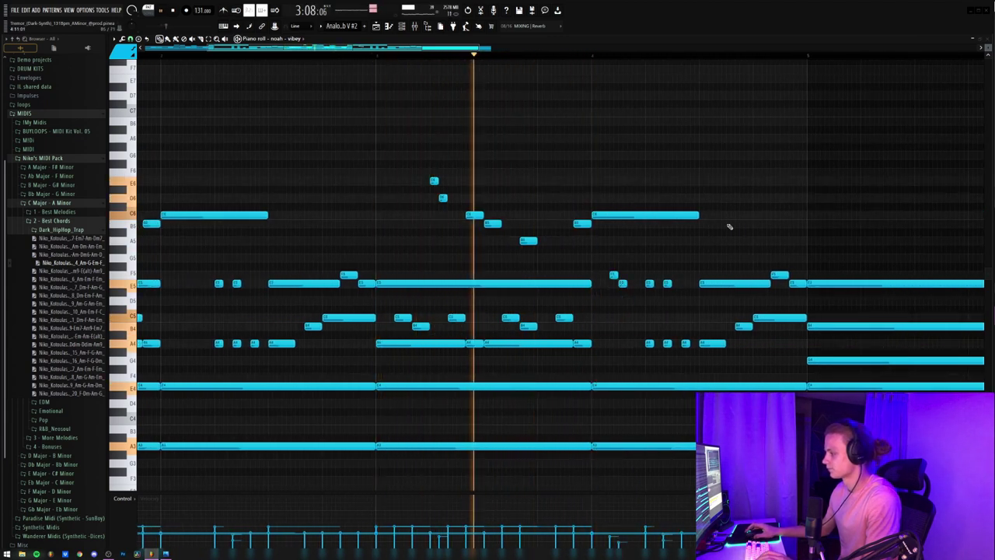
left_click(702, 214)
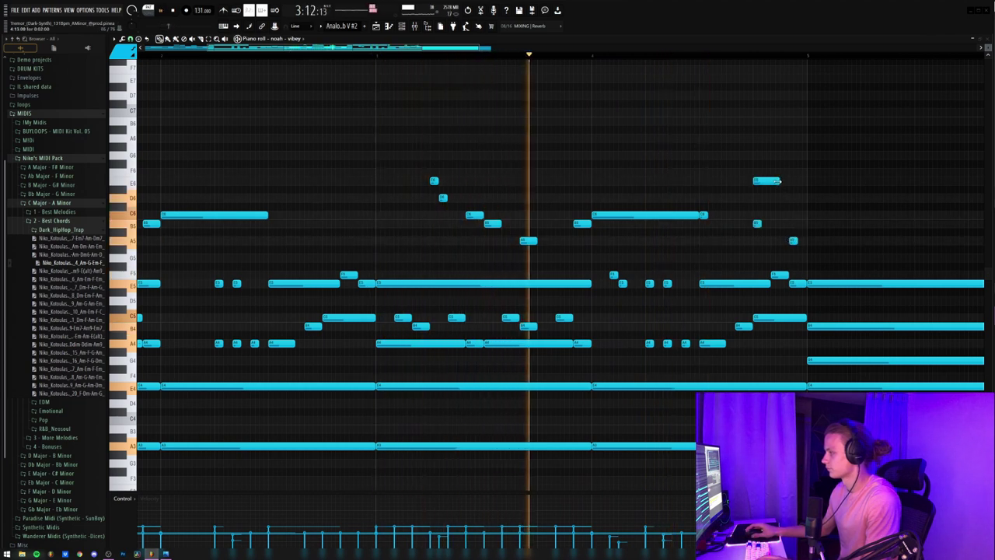
mouse_move(777, 180)
left_mouse_down()
mouse_move(777, 172)
mouse_move(807, 182)
mouse_move(791, 172)
left_mouse_up()
left_click(792, 180)
key("space")
key("space")
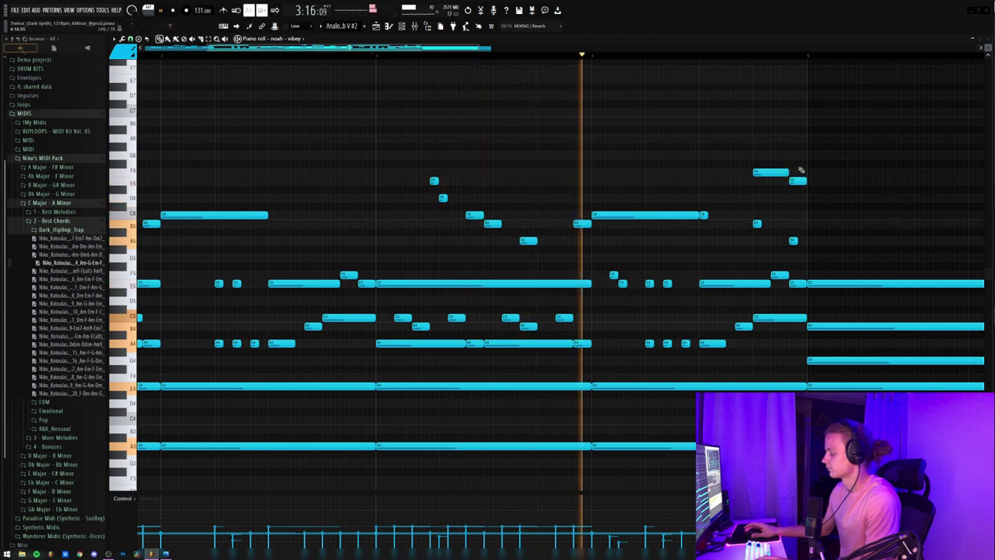
scroll(532, 56, "down", 2)
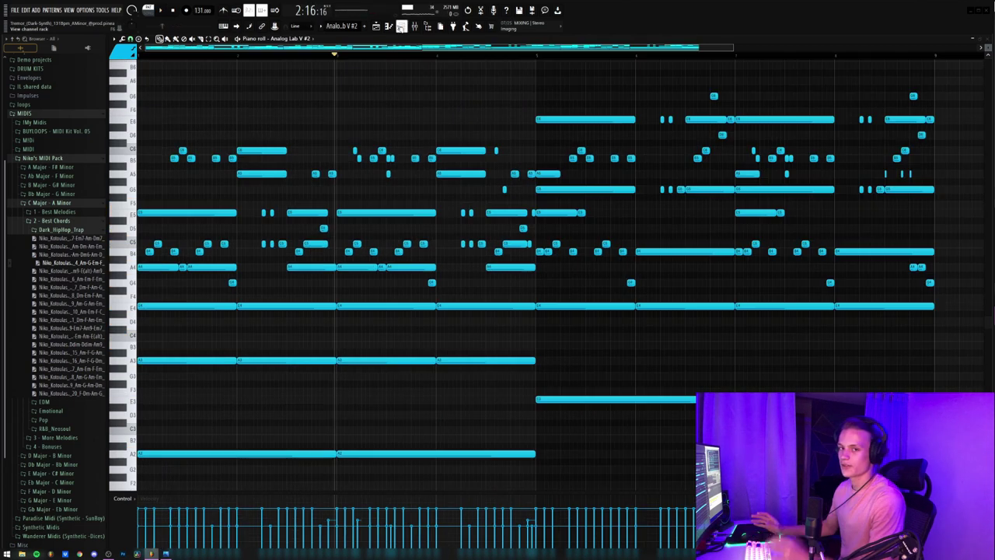
Examine the completed Analog Lab V #2 melody and chord notes across the whole piano roll pattern
left_click(403, 27)
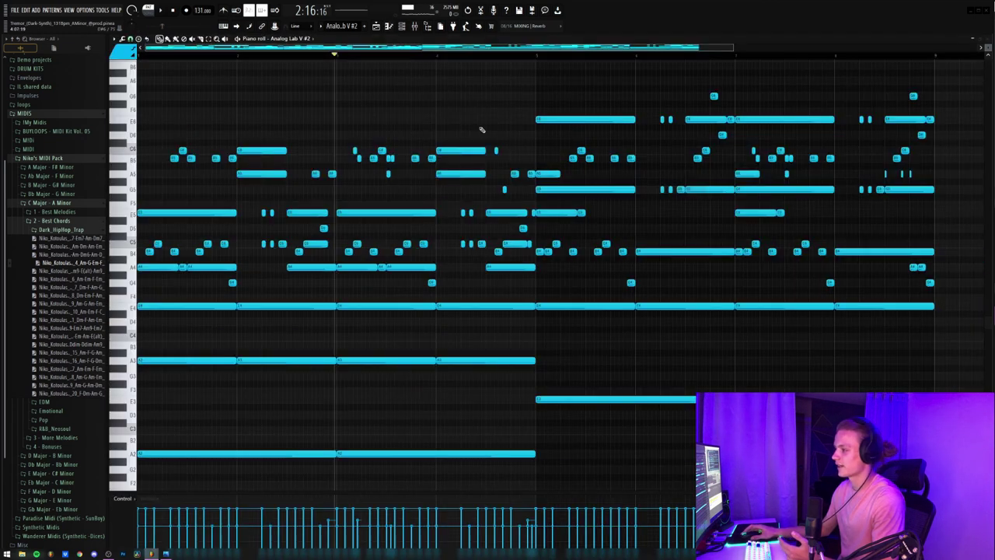
scroll(544, 56, "up", 2)
scroll(543, 56, "down", 4)
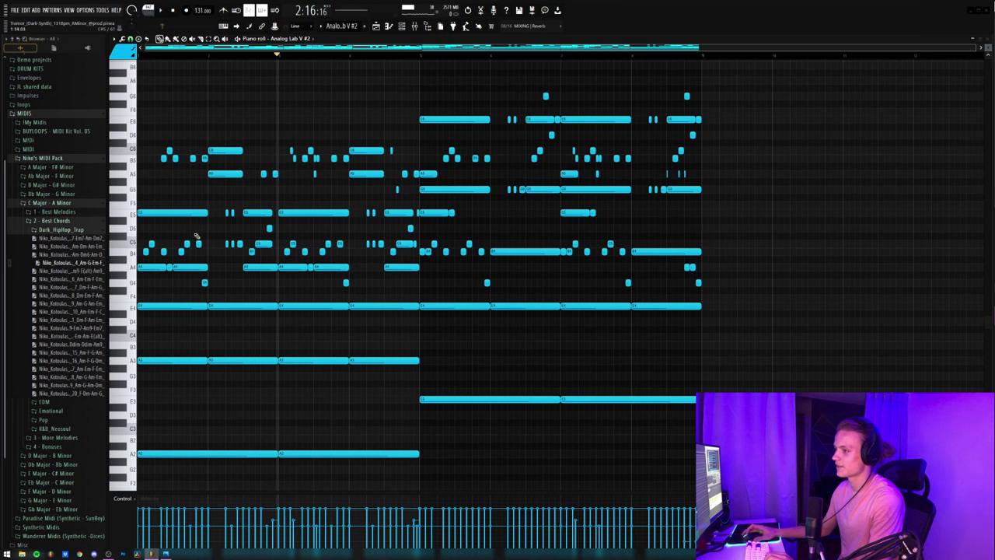
scroll(142, 58, "up", 2)
left_click_drag(243, 240, 145, 261)
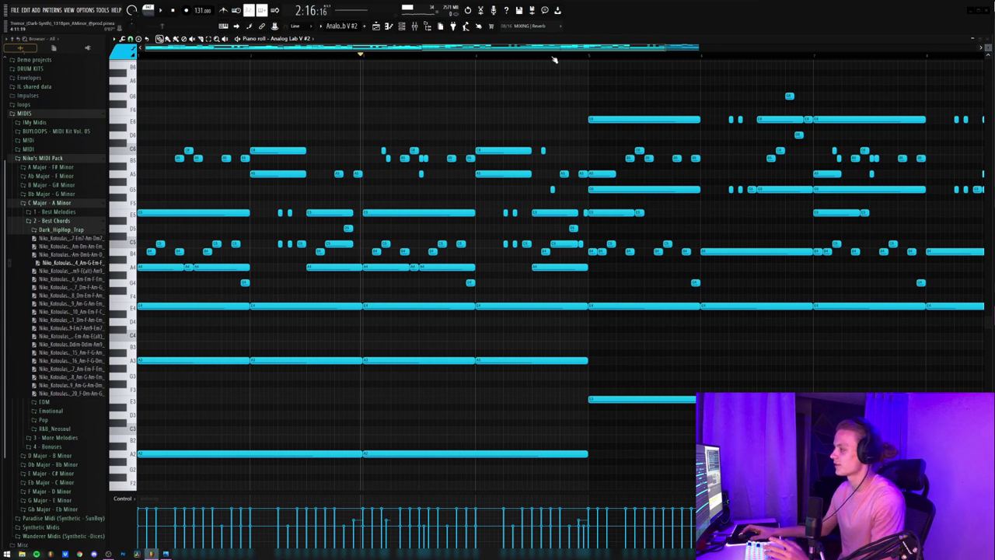
scroll(554, 59, "down", 2)
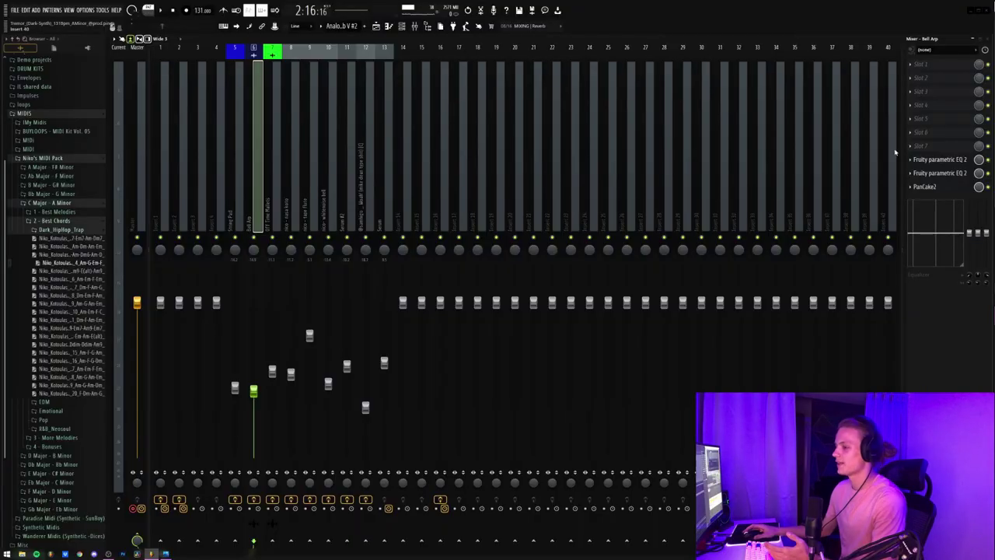
Inspect the settings of both Fruity parametric EQ 2 instances and PanCake2 on the Bell Arp mixer track
left_click(941, 160)
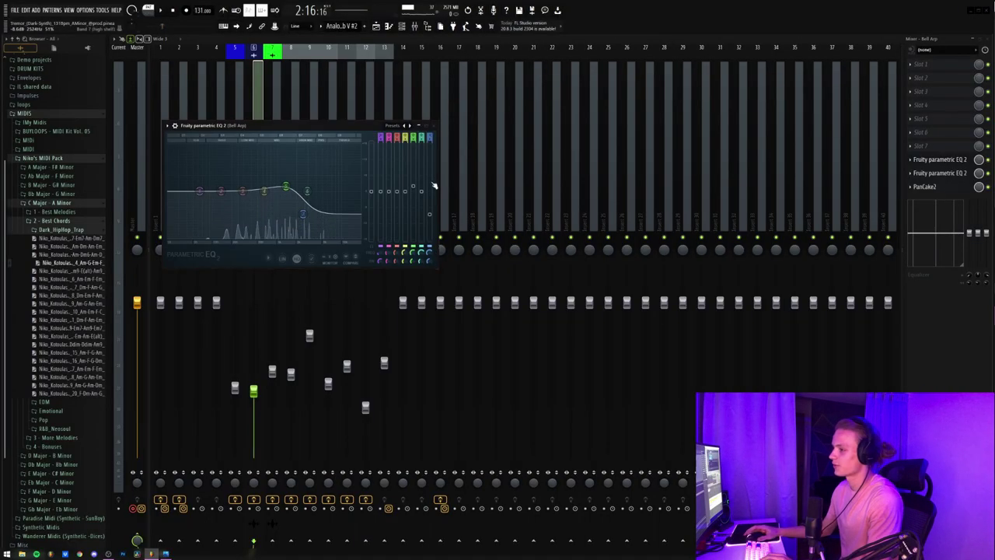
left_click_drag(341, 126, 410, 121)
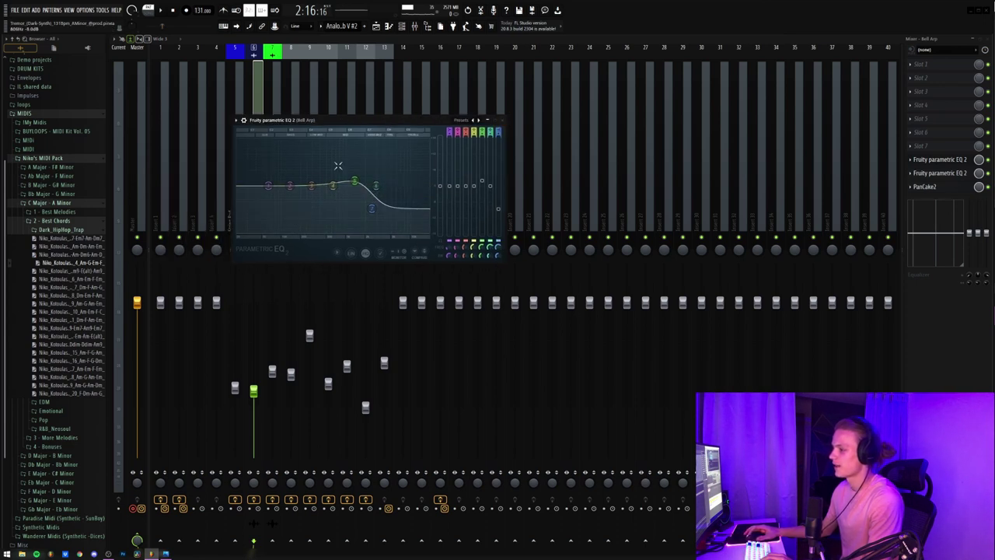
left_click(502, 120)
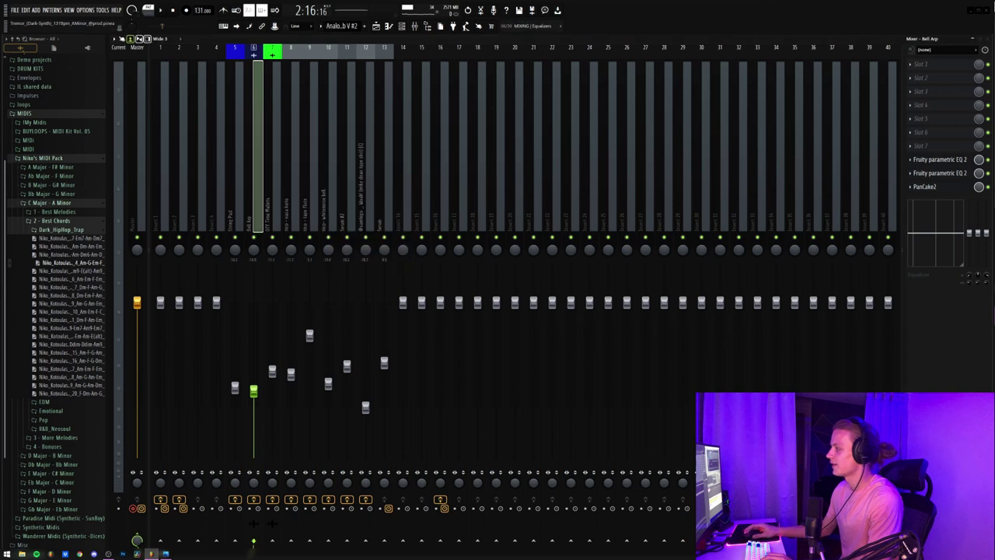
left_click(956, 172)
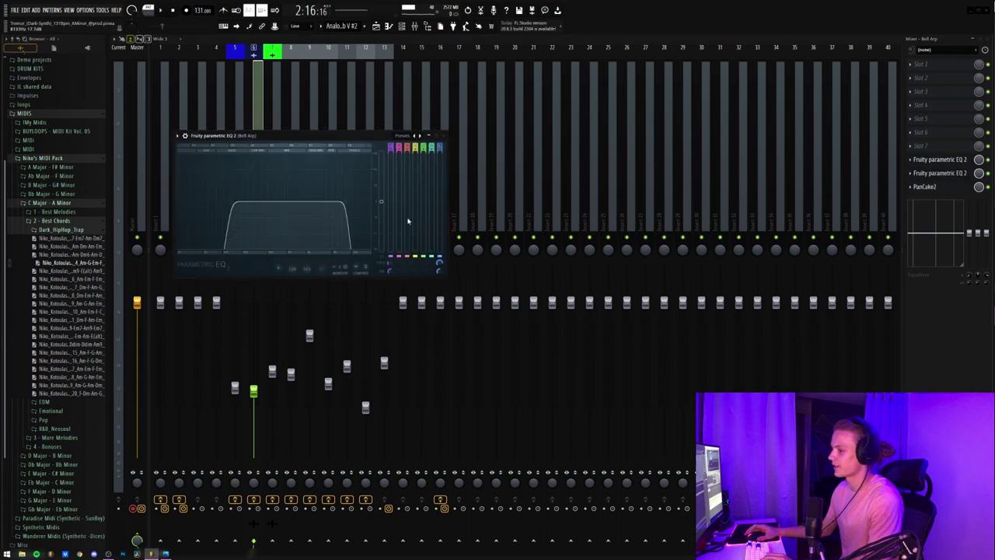
left_click(443, 136)
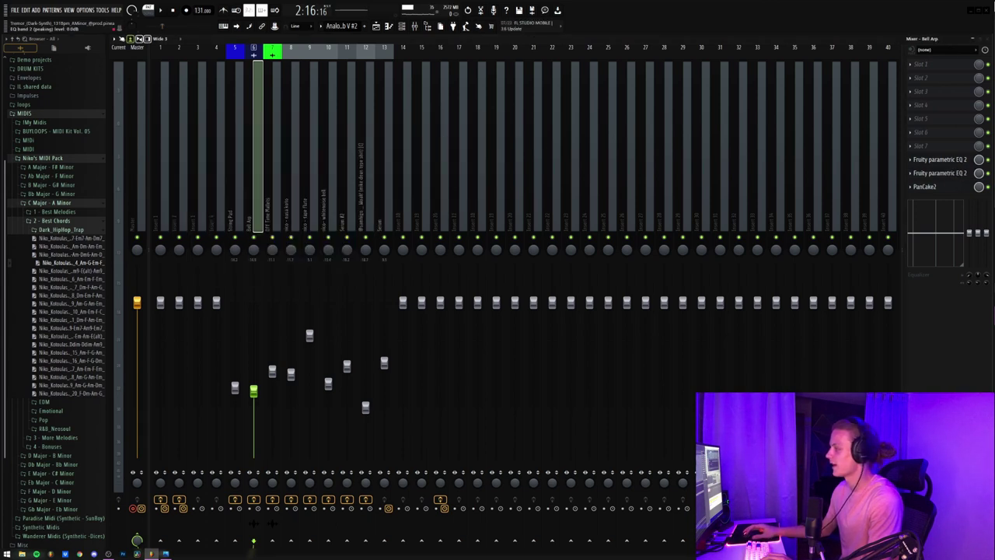
left_click(953, 188)
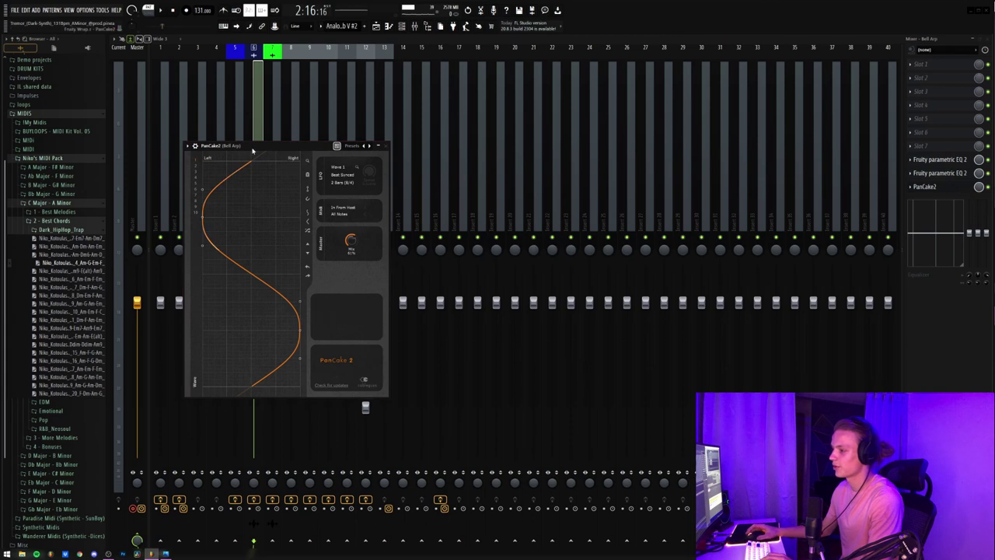
left_click(386, 146)
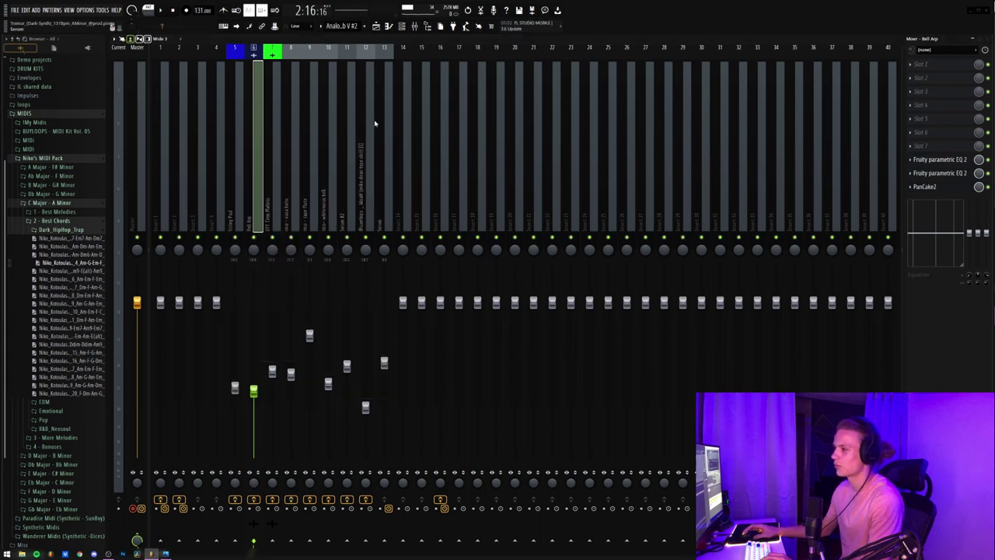
Play back the two Bell Arp clips in the playlist
left_click(401, 27)
left_click(375, 26)
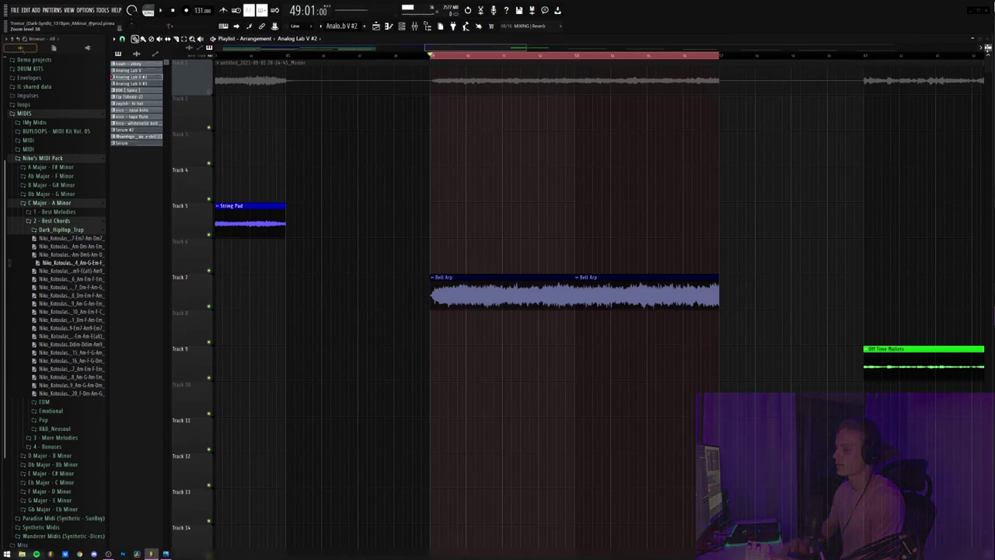
key("space")
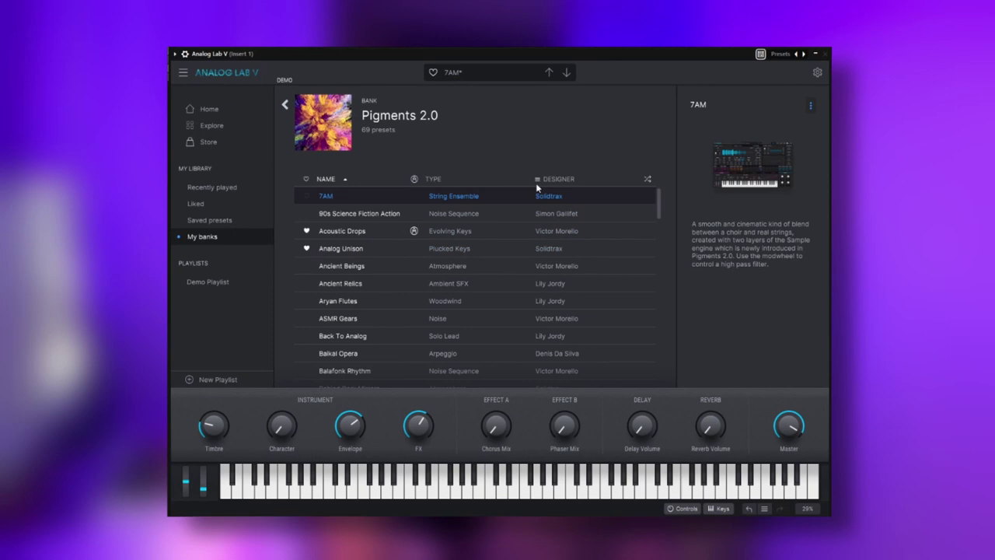
Review the Pigments 2.0 bank in Analog Lab V and the chord notes of its piano roll pattern
left_click(467, 231)
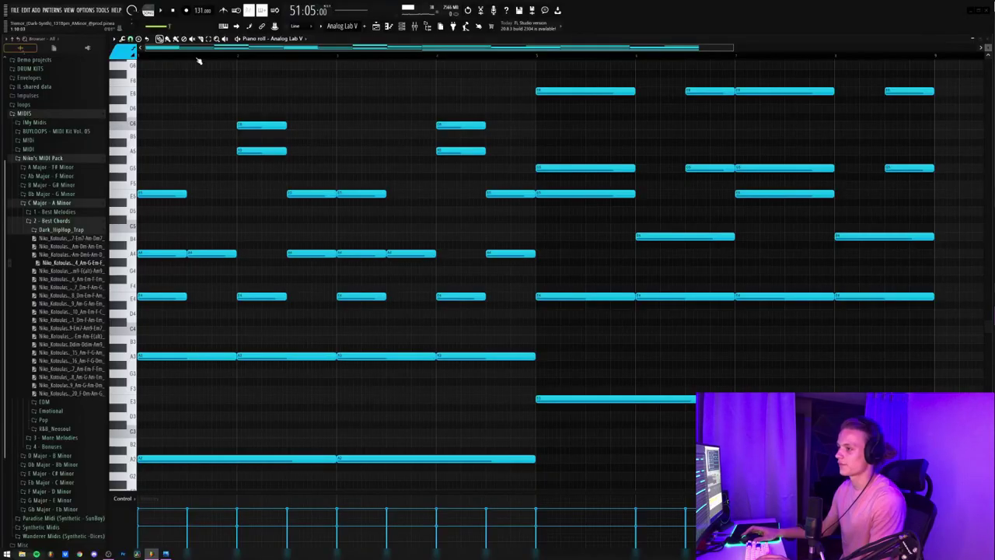
scroll(329, 249, "left", 5)
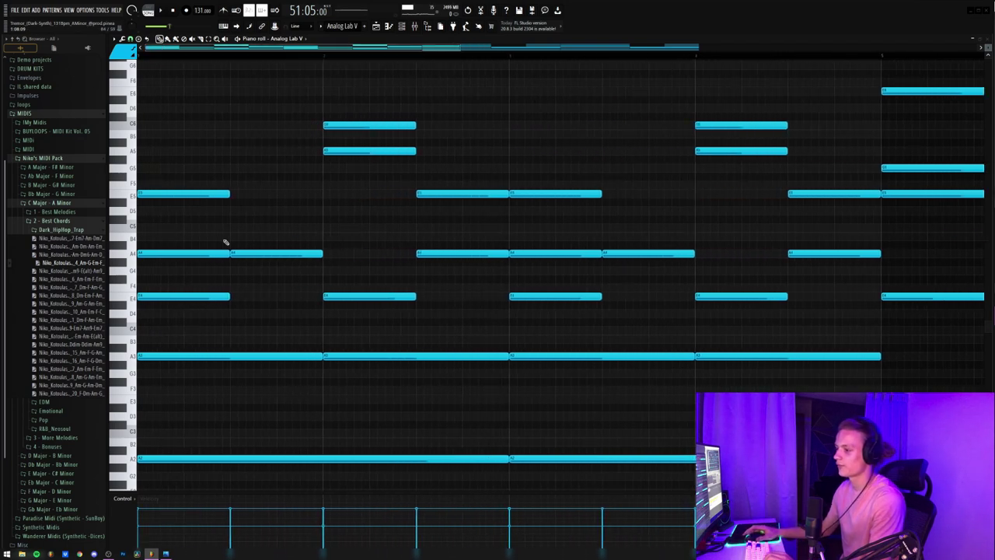
scroll(466, 262, "down", 4)
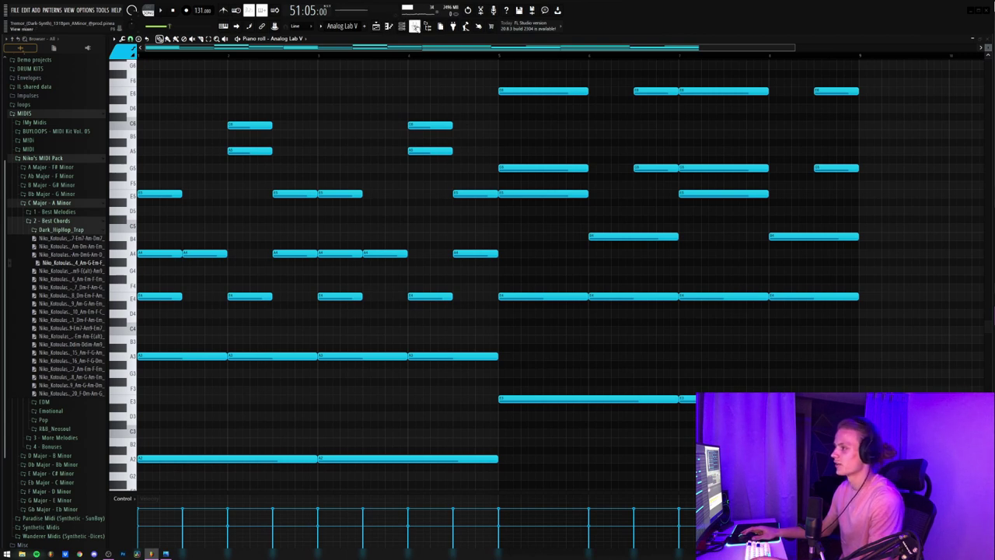
Inspect Magic Switch, FIN-MICRO, Fruity parametric EQ 2 and Ozone Imager 2 on mixer Insert 1
key("F9")
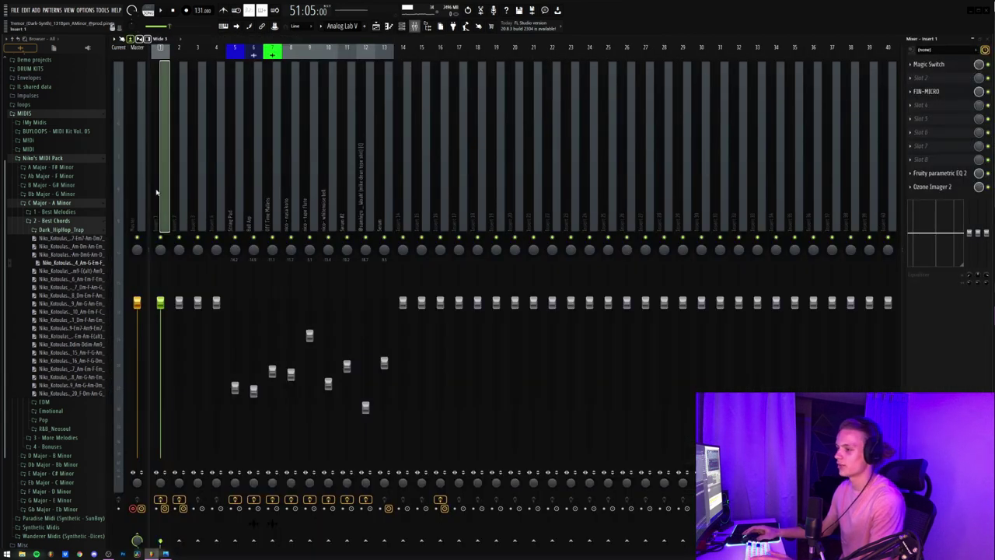
left_click(961, 67)
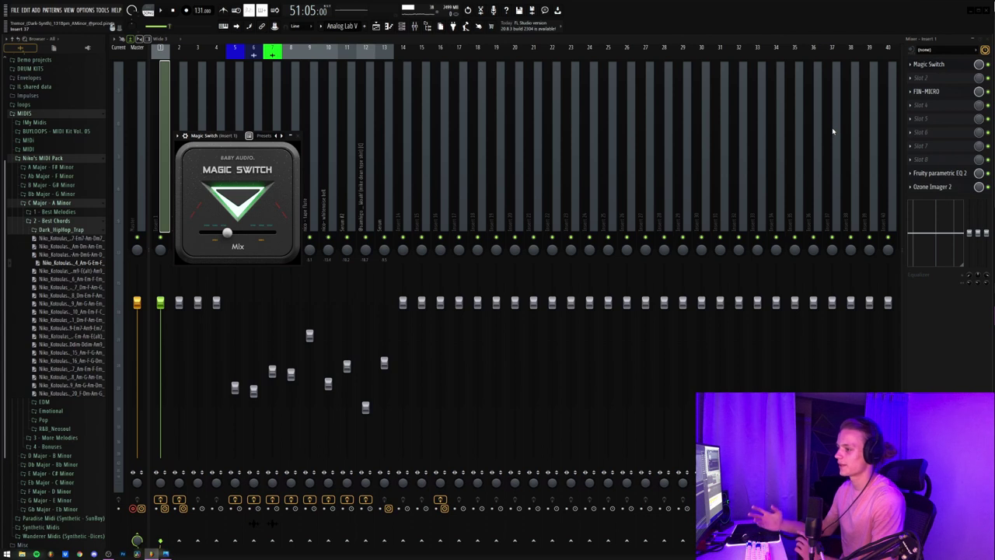
left_click(951, 92)
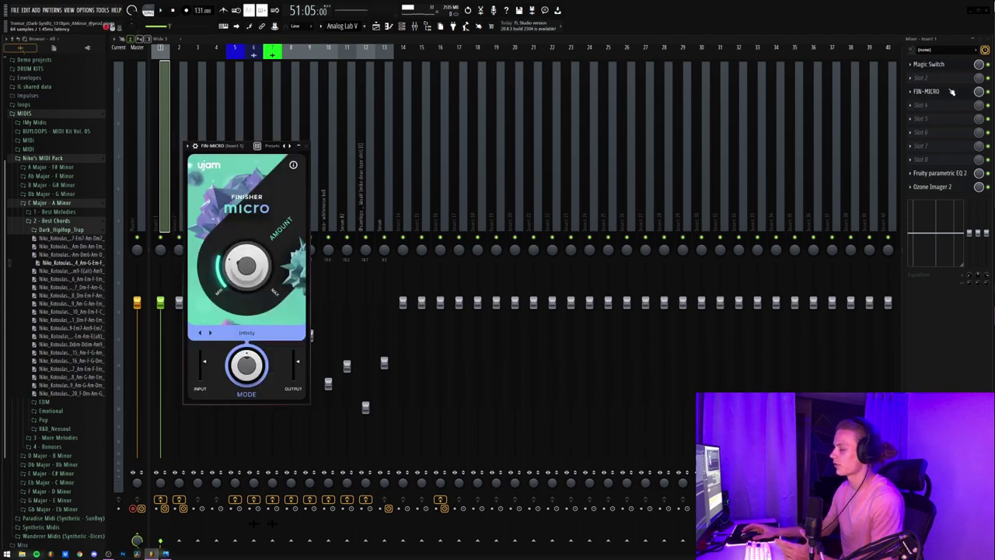
left_click(930, 175)
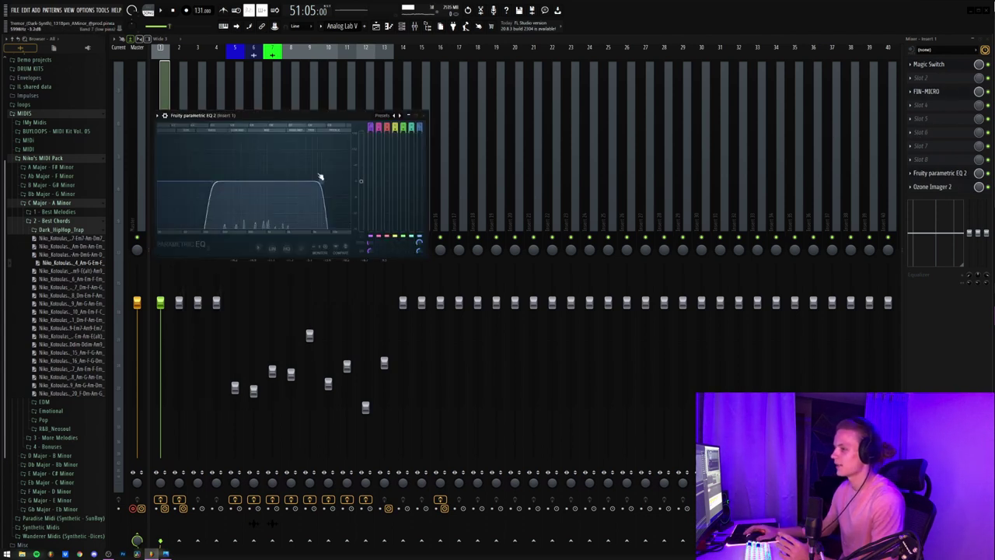
left_click_drag(329, 116, 447, 116)
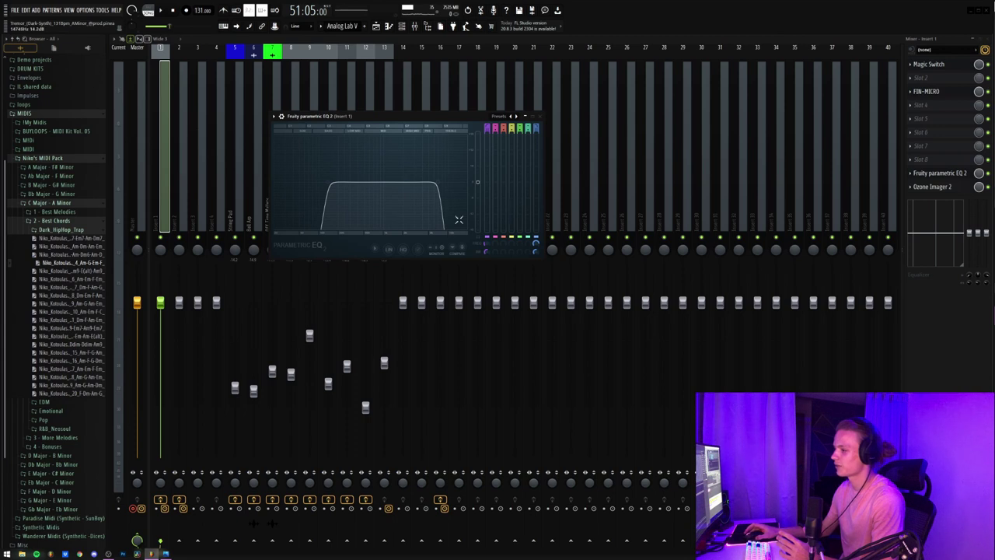
left_click(540, 116)
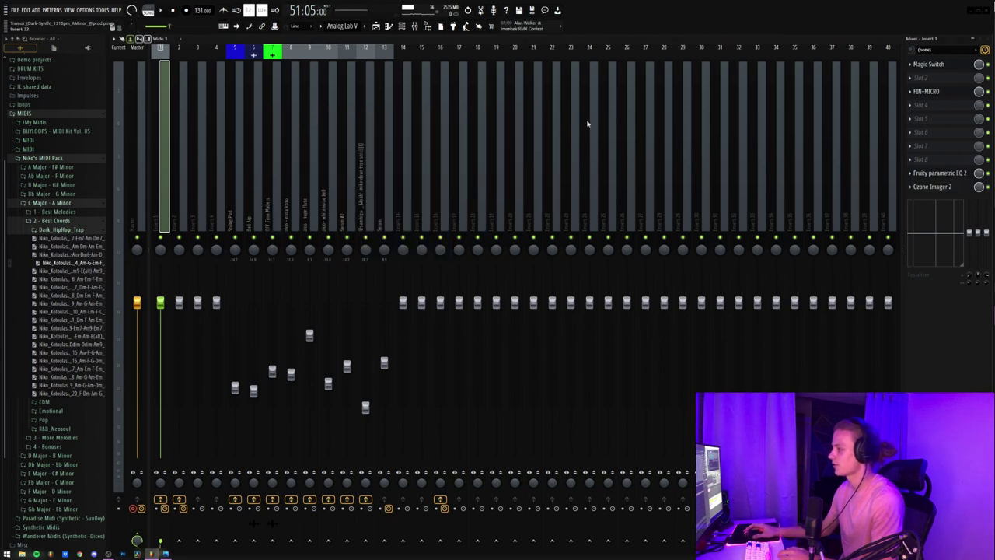
left_click(956, 188)
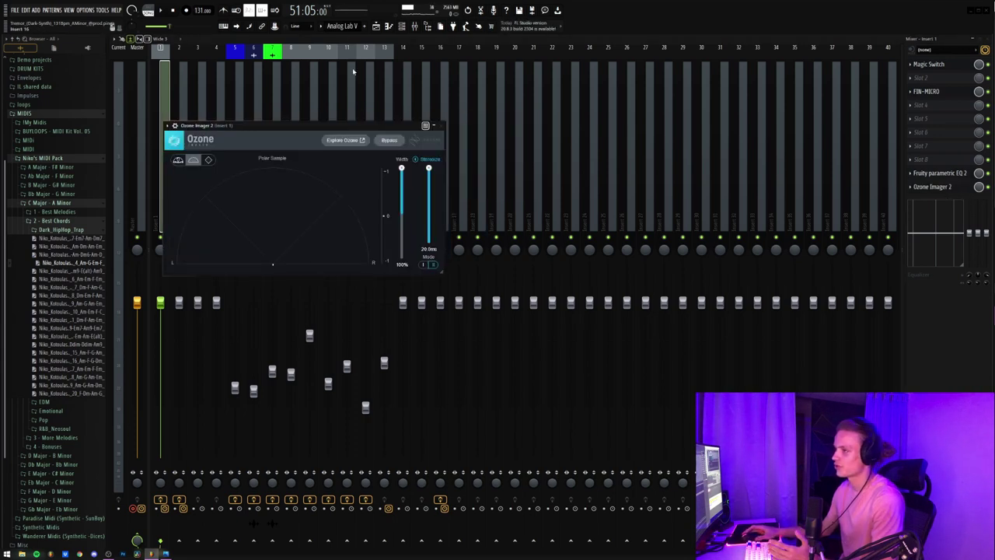
Select the playlist time range covering the two String Pad clips and play it back
left_click(378, 27)
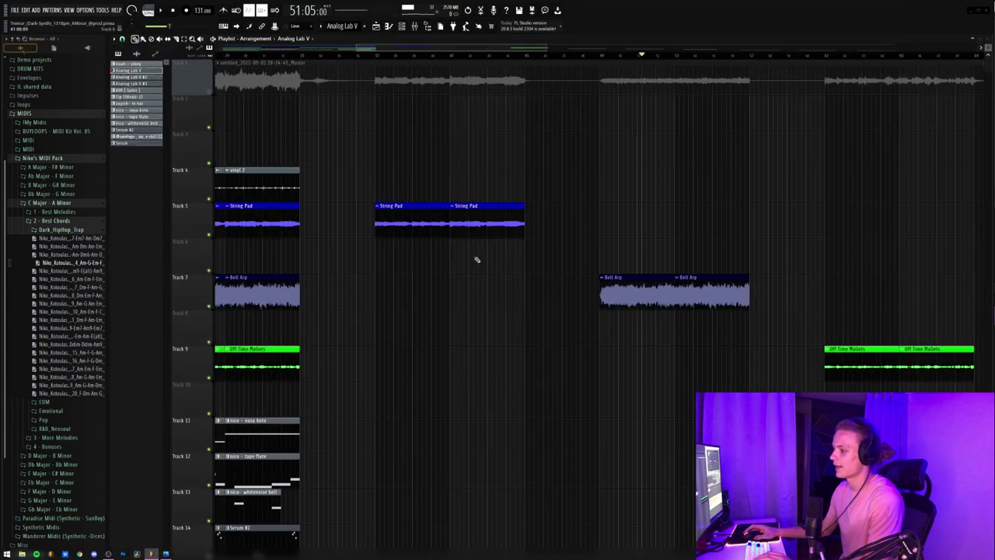
scroll(370, 53, "up", 3)
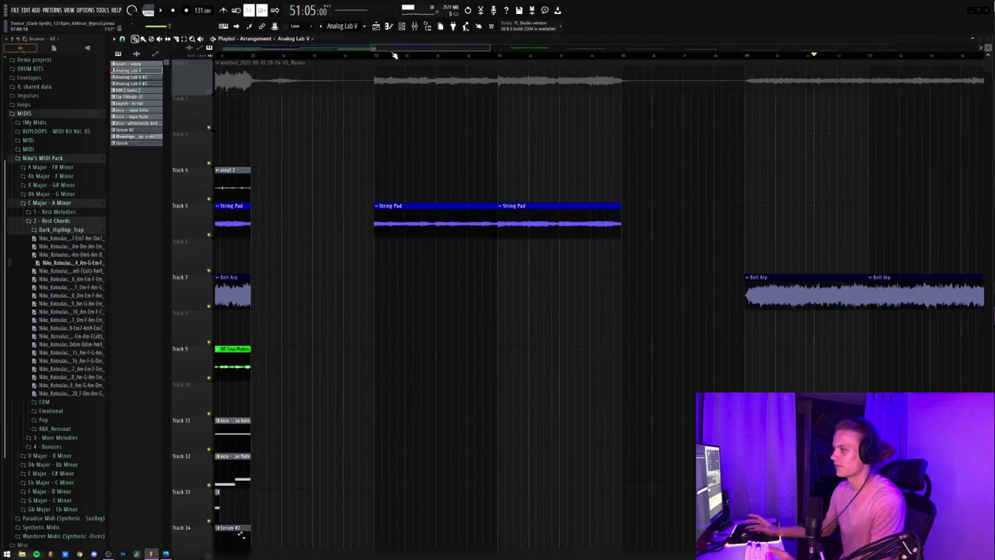
left_click_drag(378, 58, 636, 88)
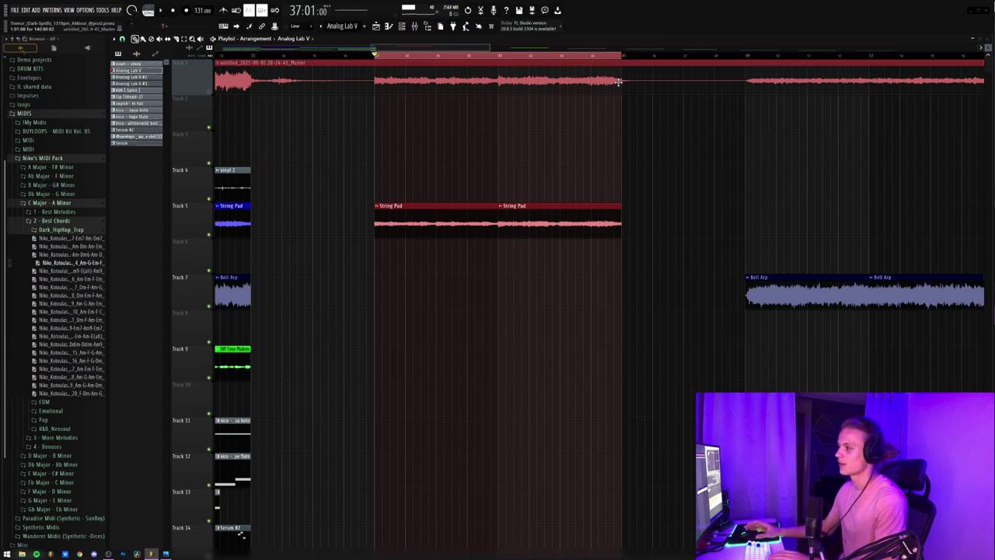
left_click(699, 201, "ctrl")
key("space")
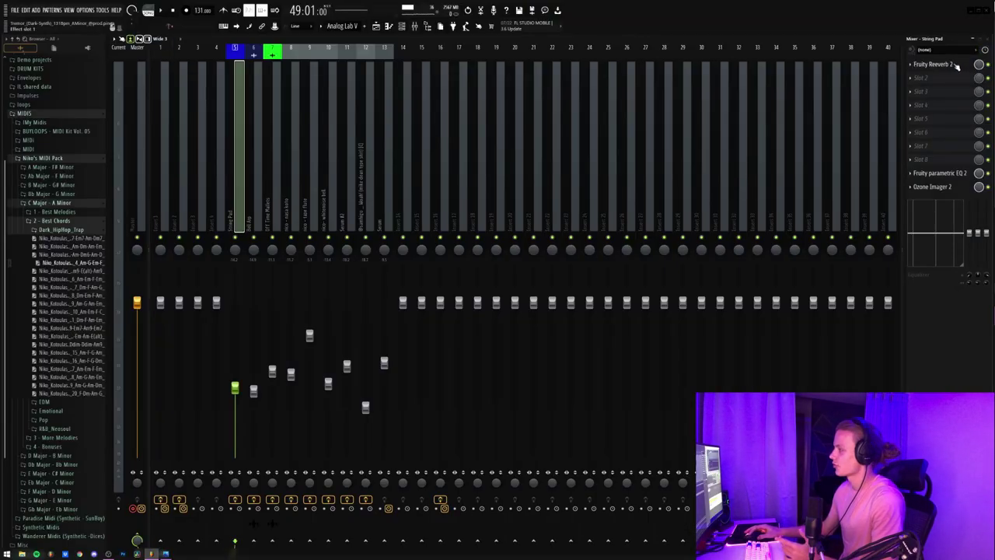
Inspect Fruity Reeverb 2, Fruity parametric EQ 2 and Ozone Imager 2 on the String Pad mixer track
left_click(956, 66)
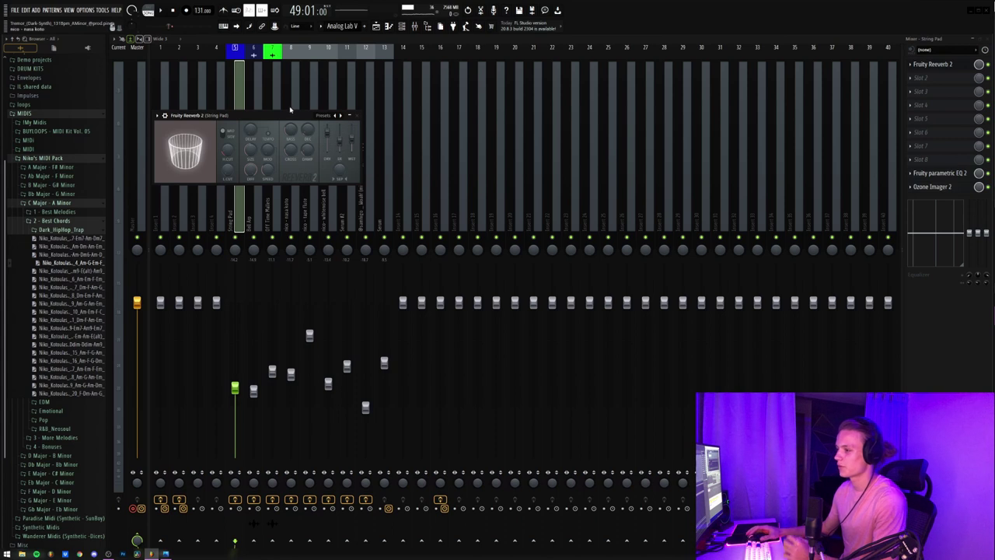
left_click(356, 116)
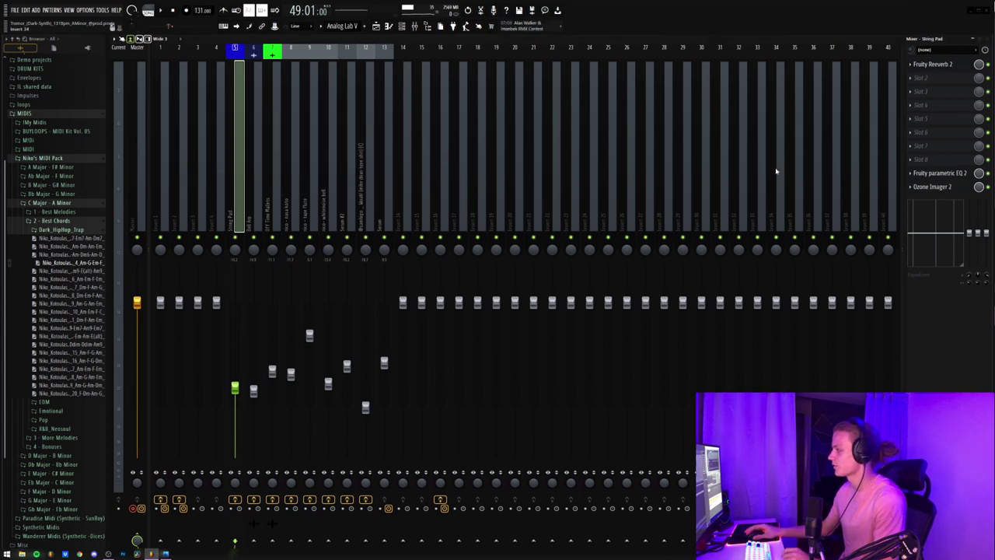
left_click(939, 173)
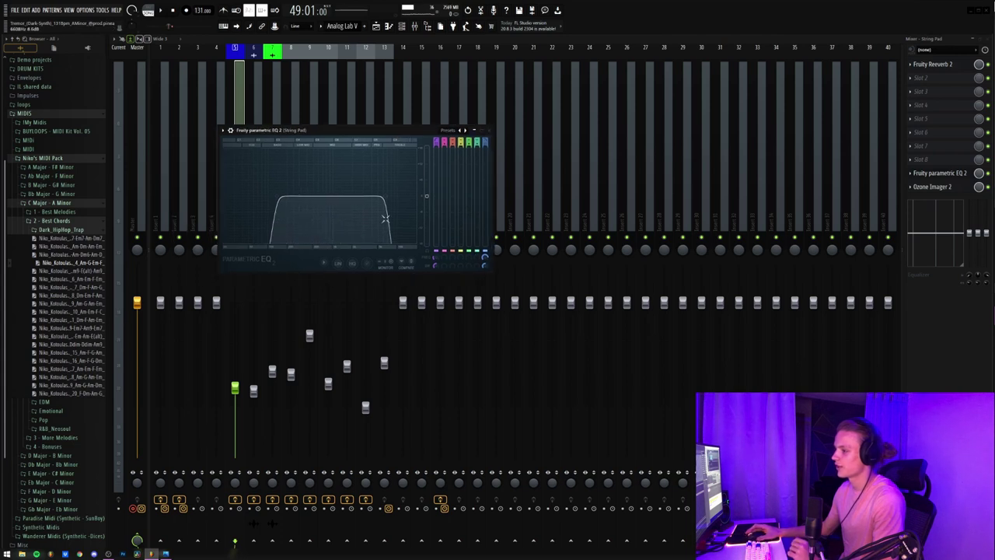
left_click(489, 131)
left_click(932, 186)
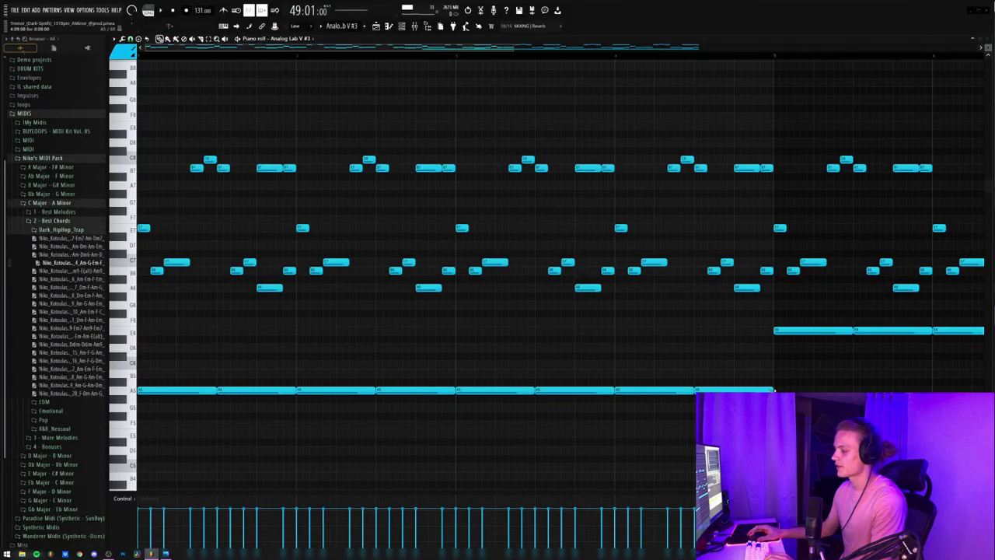
Examine the repeating high melody and the long bass notes of the Analog Lab V #3 pattern in the piano roll
left_click_drag(813, 377, 735, 391)
left_click(257, 356, "ctrl")
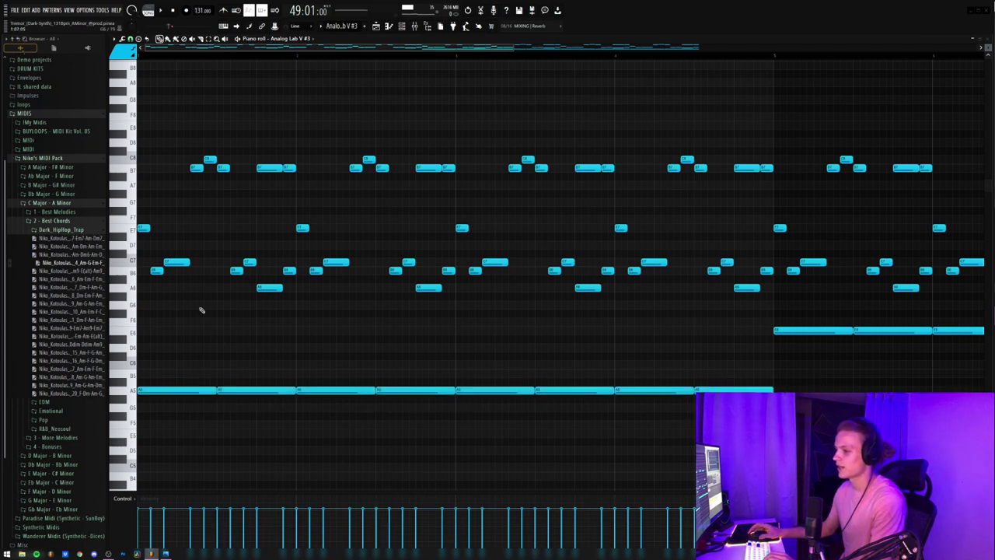
scroll(162, 56, "up", 5)
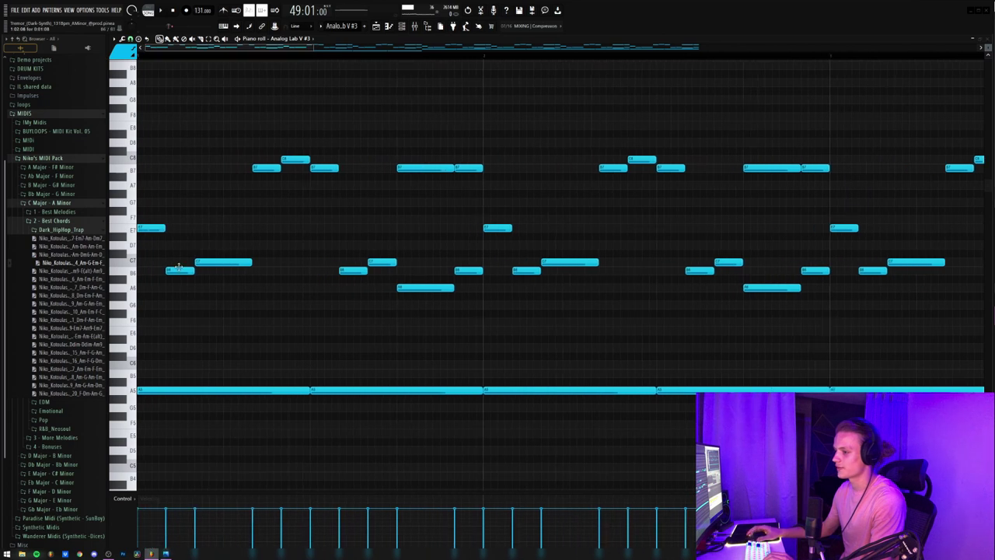
left_click_drag(179, 250, 241, 280)
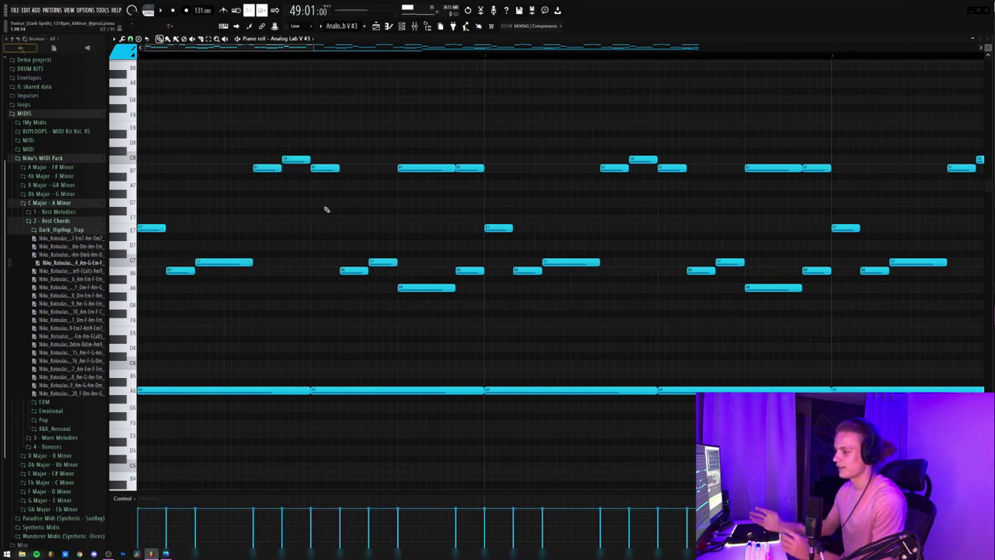
scroll(333, 60, "down", 4)
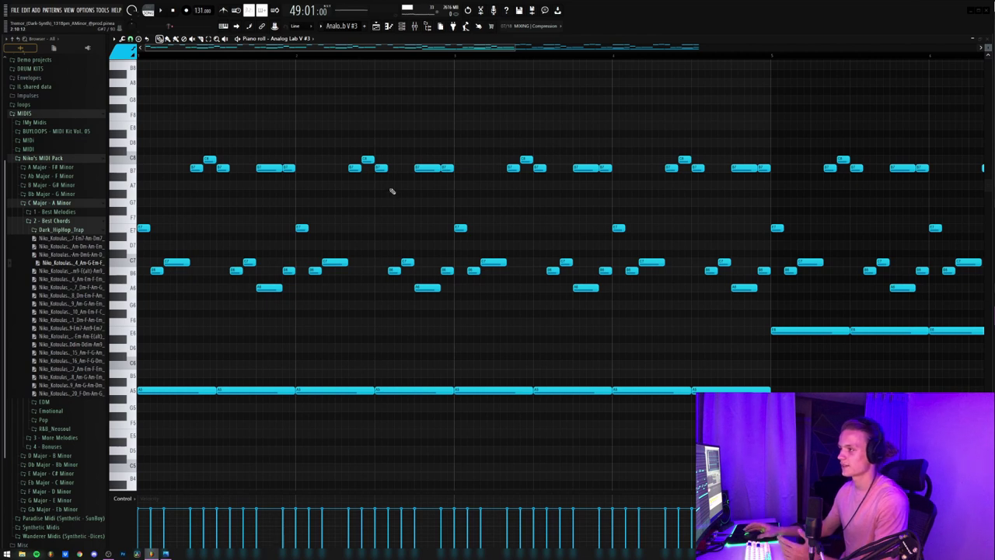
Inspect HalfTime and Fruity parametric EQ 2 on mixer Insert 2
left_click(416, 25)
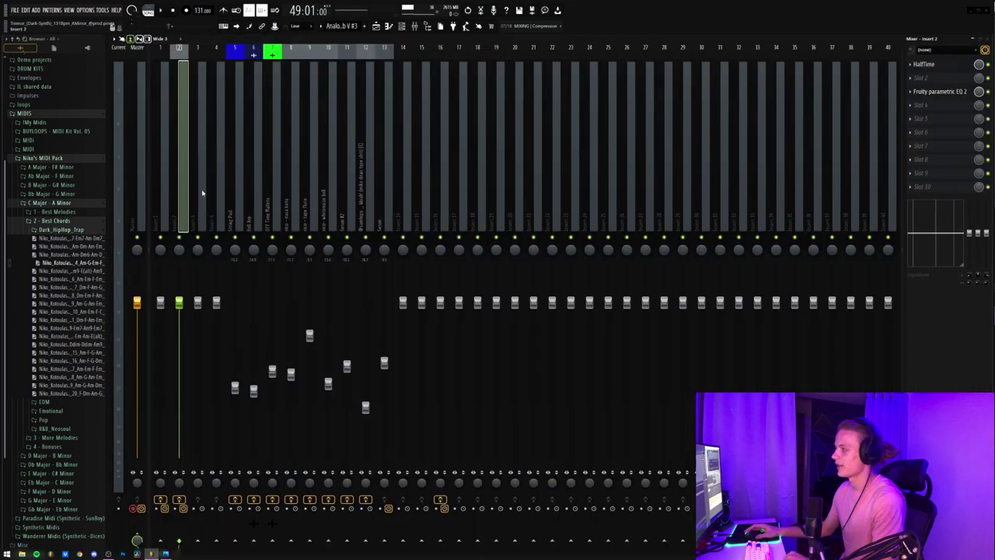
left_click(946, 66)
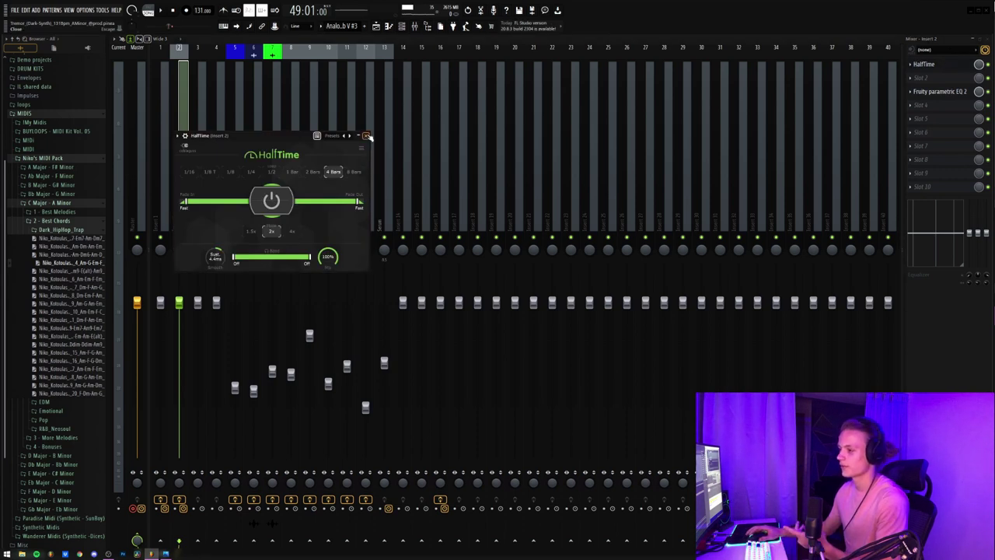
left_click(365, 136)
left_click(932, 91)
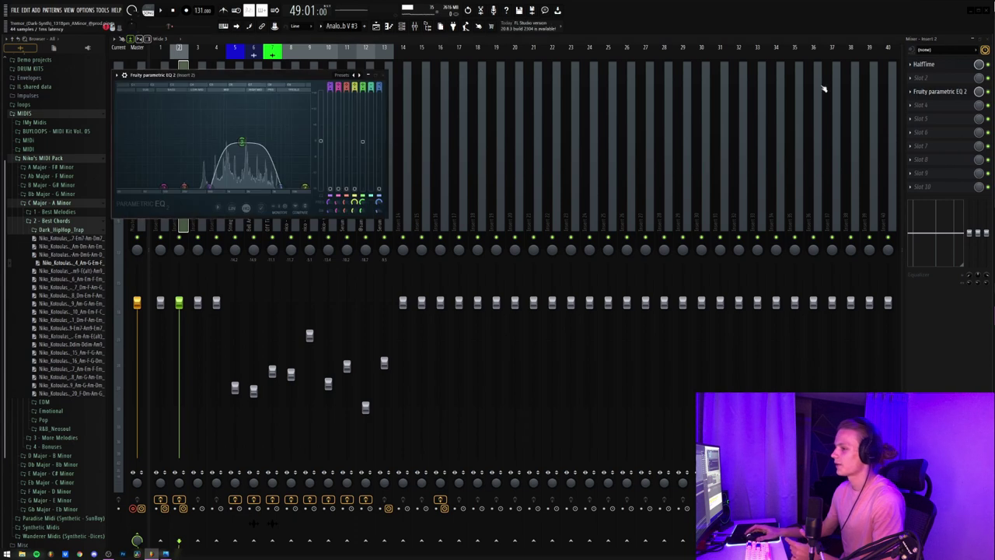
left_click_drag(290, 86, 429, 109)
left_click(465, 109)
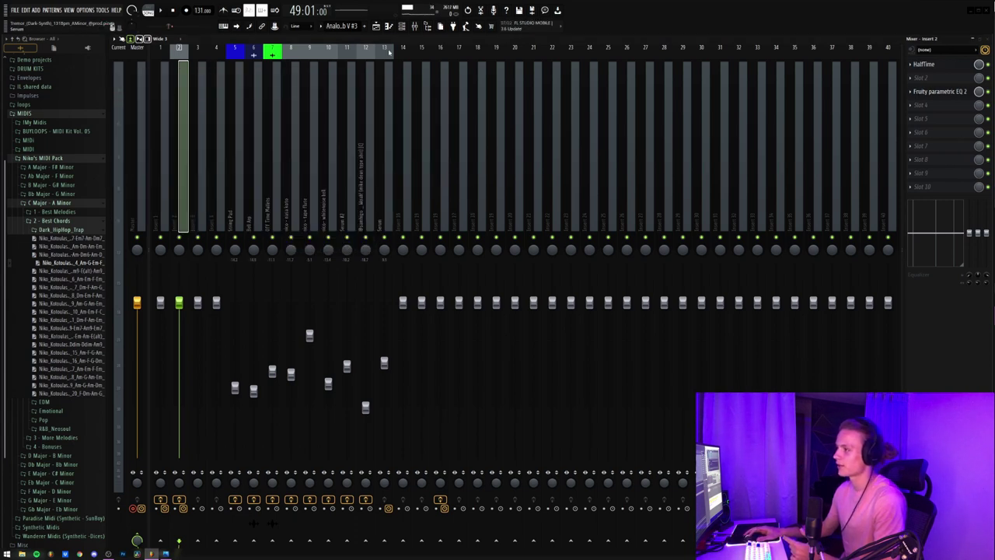
Select the playlist time range covering the two Off Time Mallets clips and play it back
key("F5")
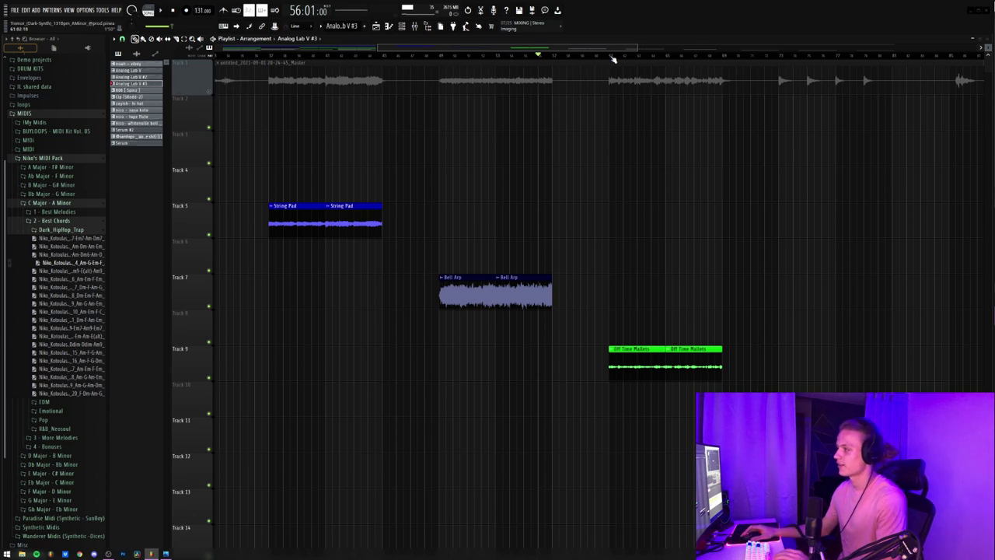
left_click_drag(613, 60, 721, 58)
scroll(677, 52, "up", 5)
key("space")
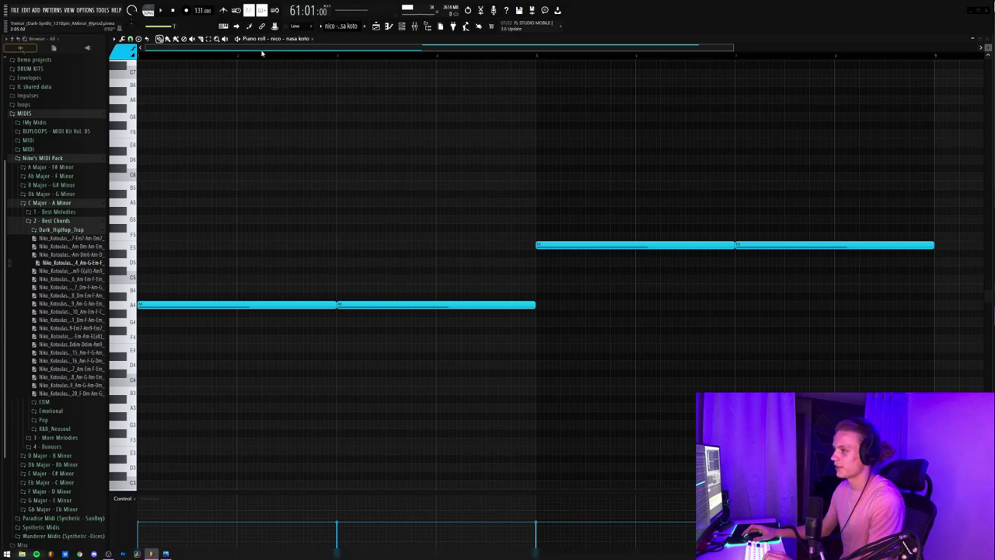
Examine the long A4 and E5 notes of the nasa koto pattern in the piano roll and play them
scroll(248, 50, "up", 3)
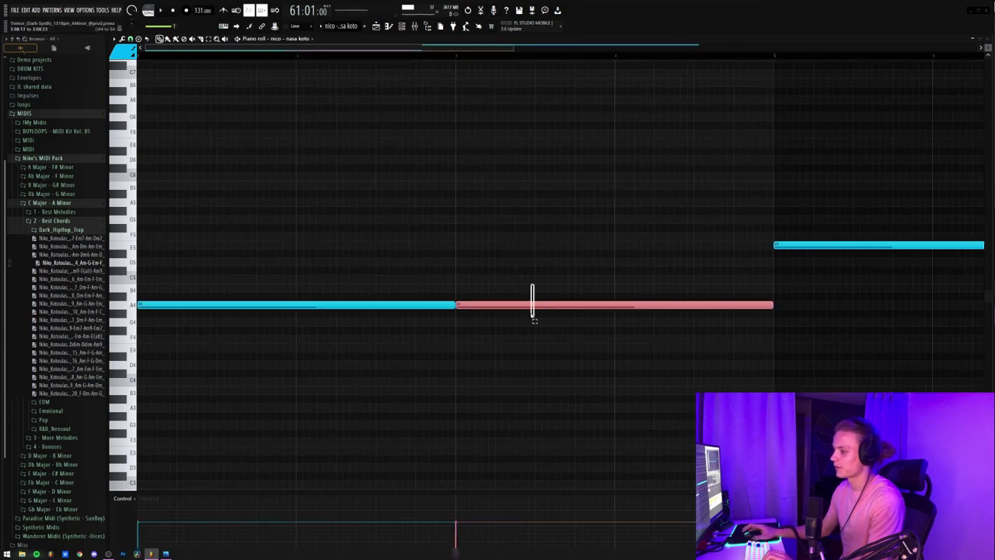
scroll(460, 63, "down", 3)
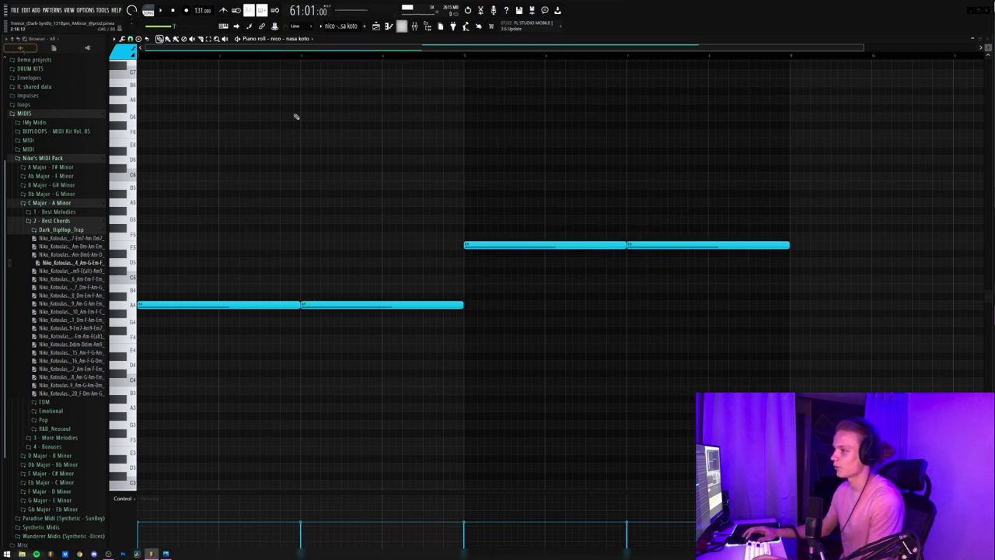
key("space")
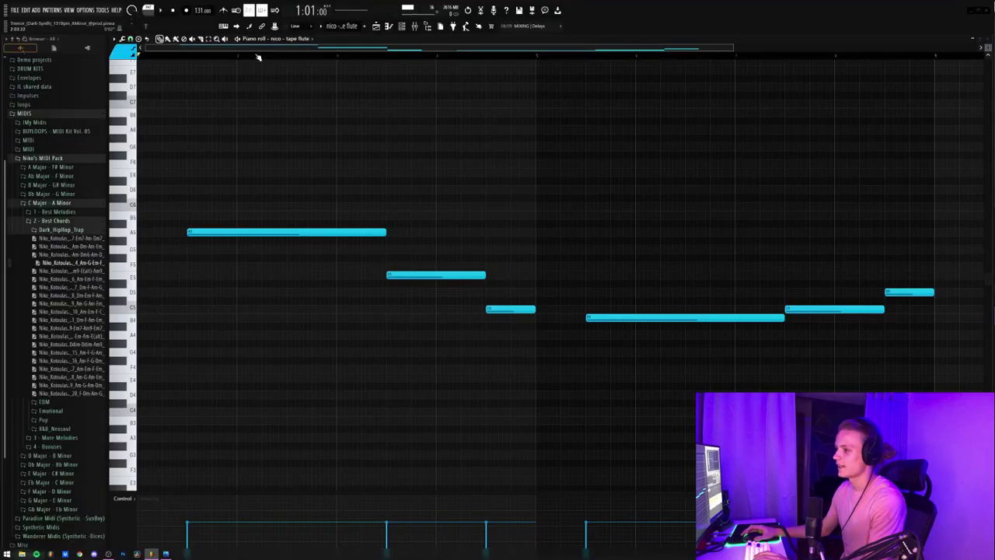
Examine and play the tape flute melody, and inspect Fruity Reeverb 2 on its mixer track
scroll(258, 56, "down", 2)
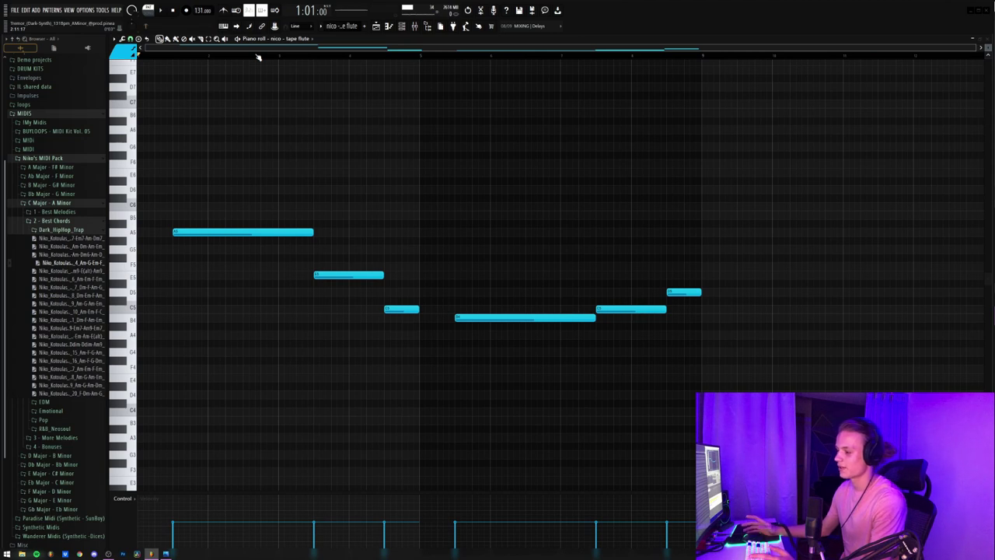
left_click_drag(204, 178, 692, 288)
key("ctrl+d")
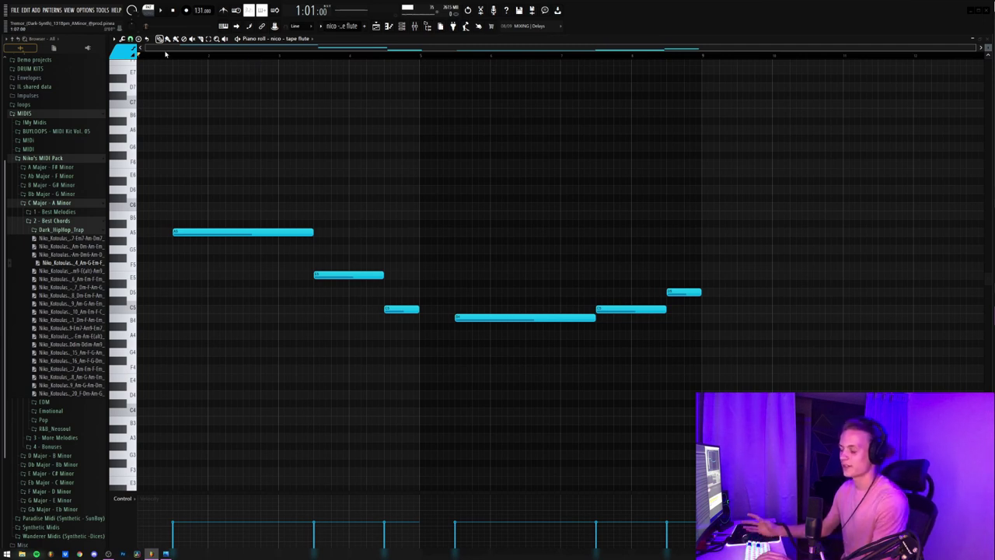
key("space")
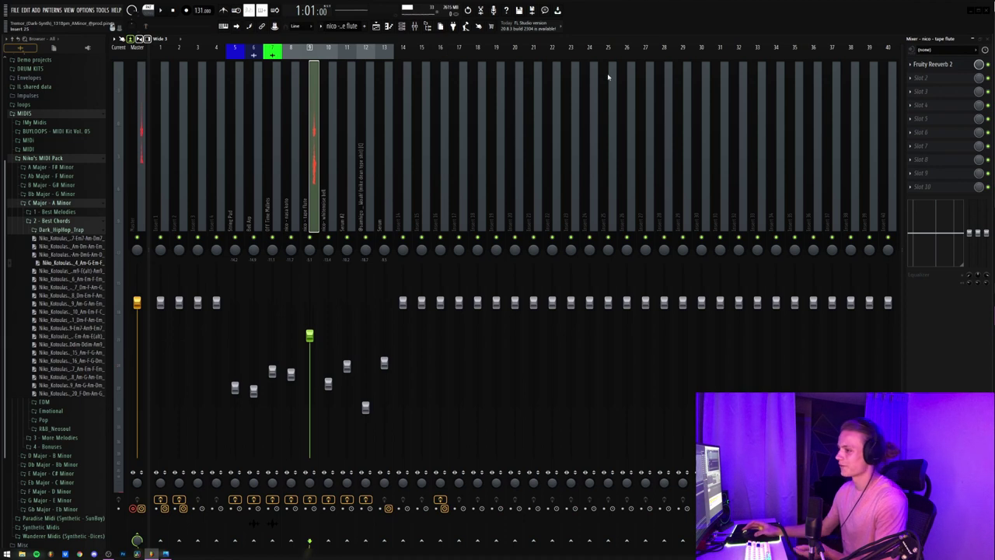
left_click(945, 66)
left_click_drag(294, 119, 309, 123)
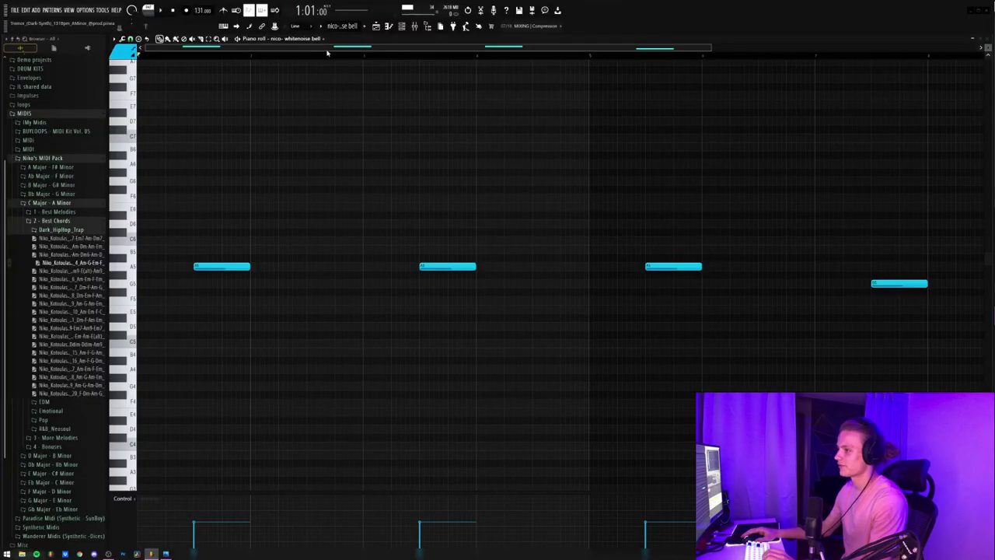
Try two extra A5 notes in the gaps between the first three whitenoise bell notes, and delete them
scroll(331, 54, "down", 3)
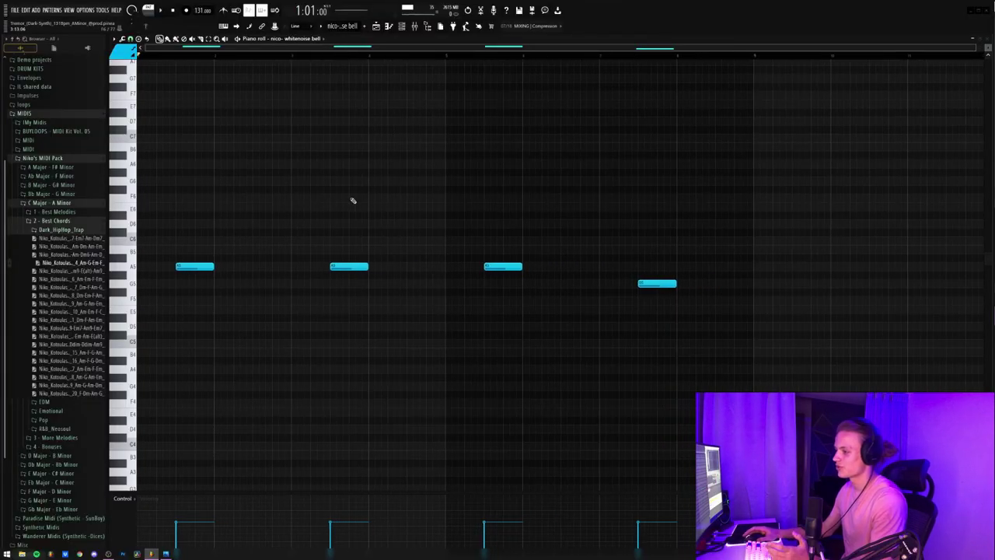
left_click_drag(381, 254, 269, 271)
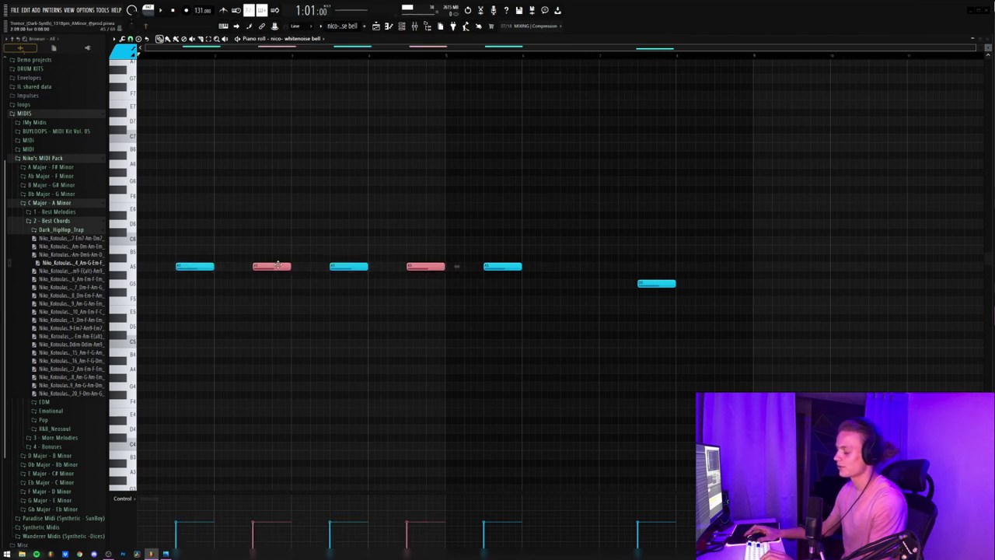
key("Delete")
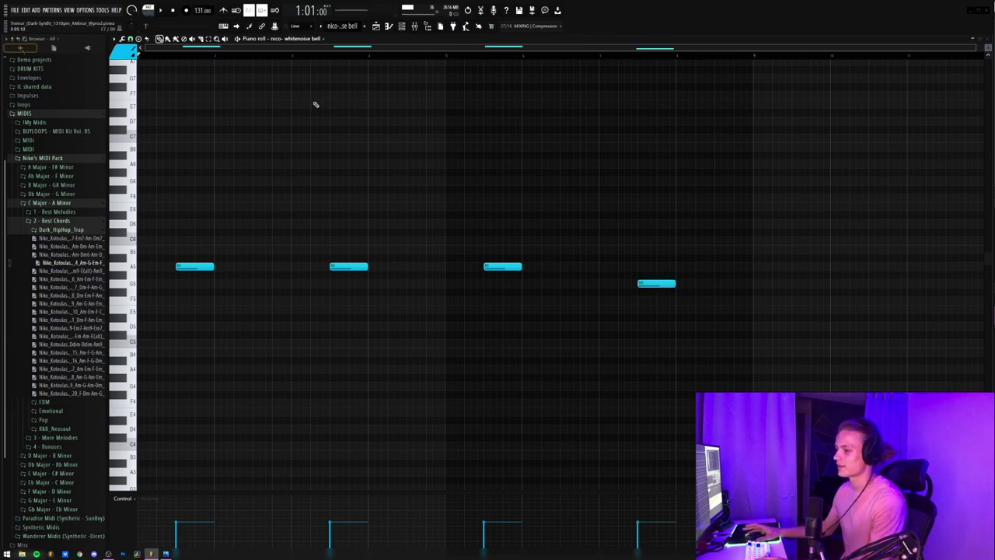
Play the whitenoise bell pattern, and inspect ValhallaFreqEcho and Fruity Reeverb 2 on its mixer track
key("space")
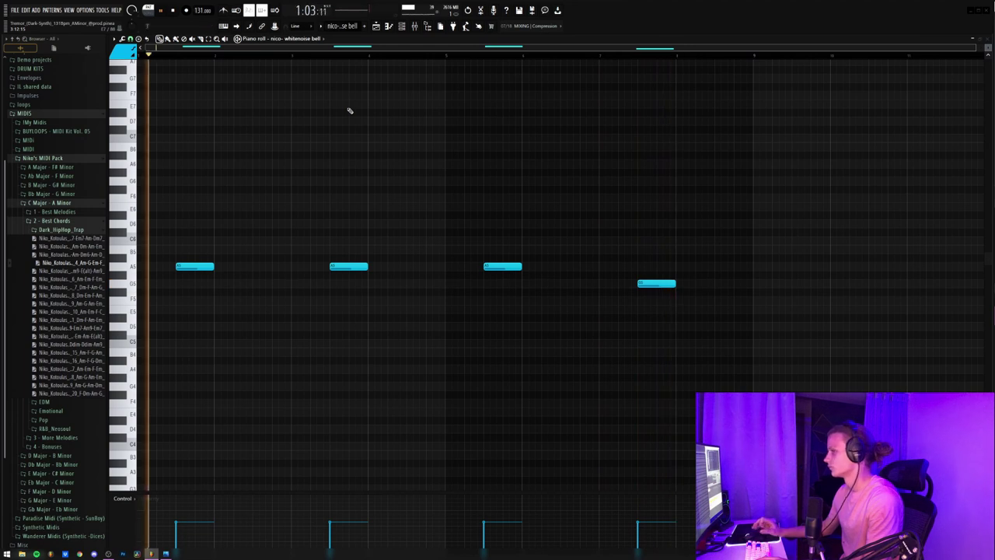
key("space")
left_click(402, 26)
left_click(414, 27)
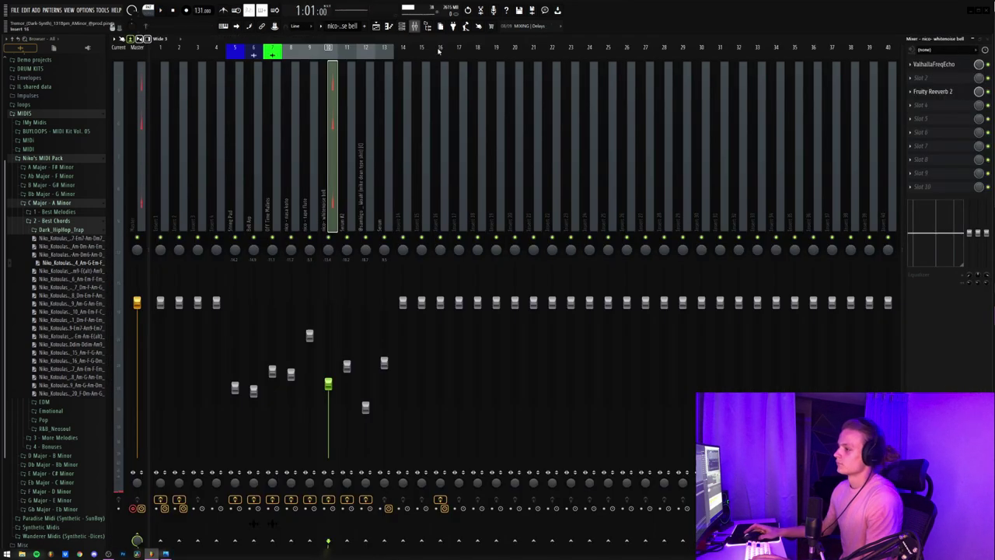
left_click(962, 65)
left_click_drag(273, 141, 354, 139)
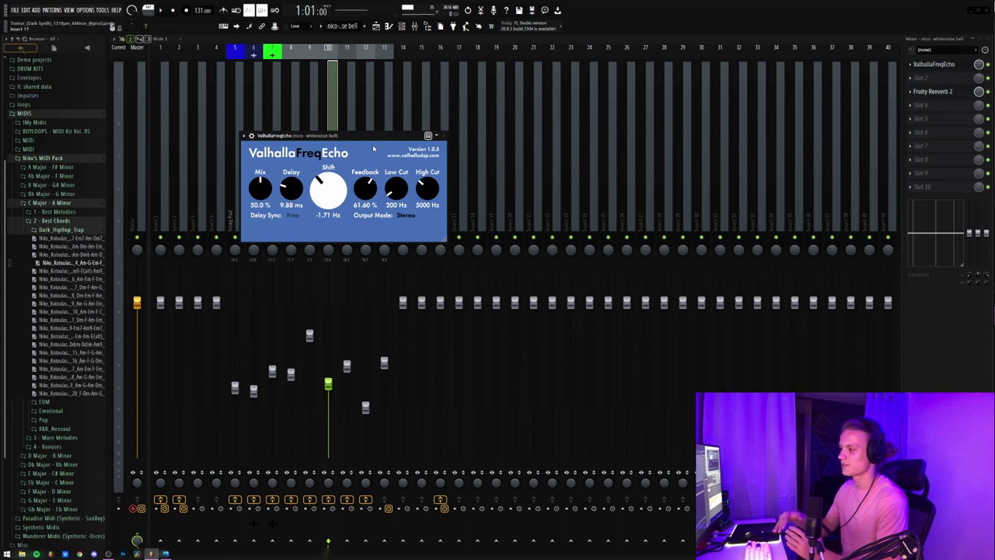
left_click(444, 137)
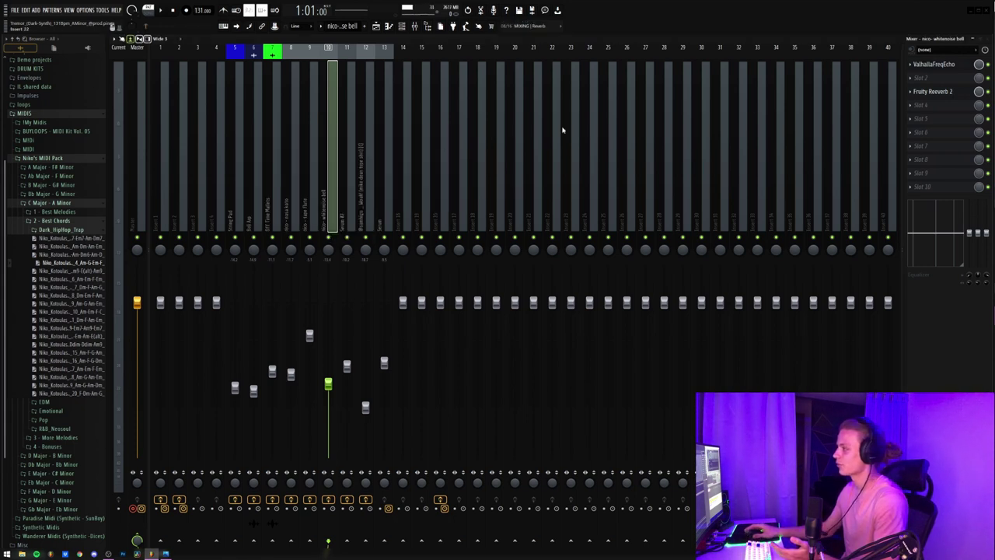
left_click(931, 91)
left_click_drag(251, 77, 276, 94)
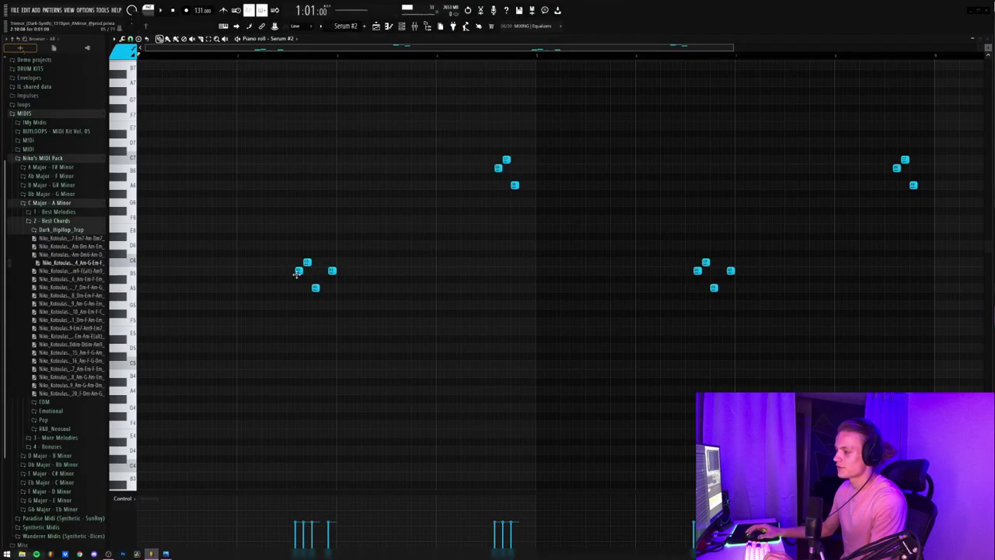
Examine the short note groups of the Serum #2 pattern in the piano roll and play them back
left_click_drag(286, 253, 340, 308)
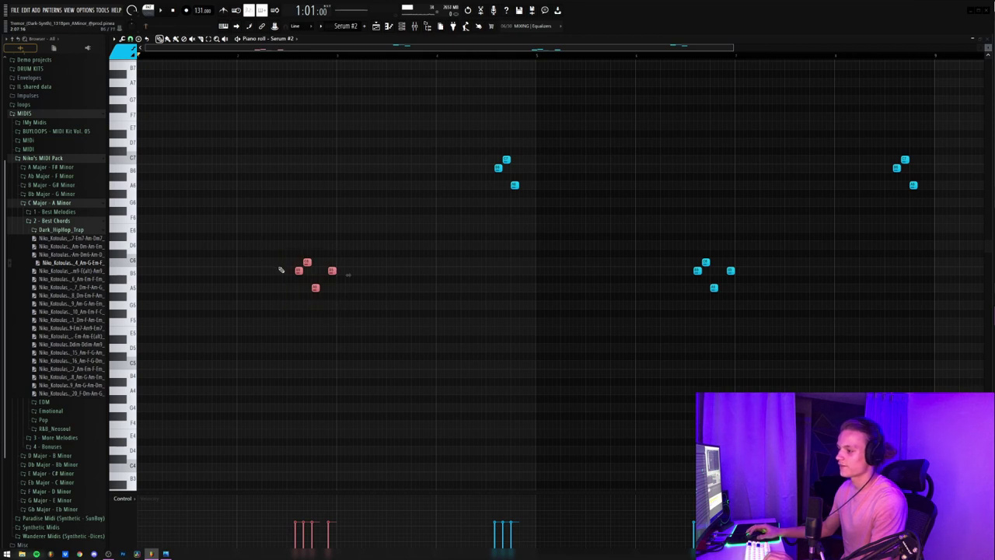
left_click_drag(256, 243, 285, 311)
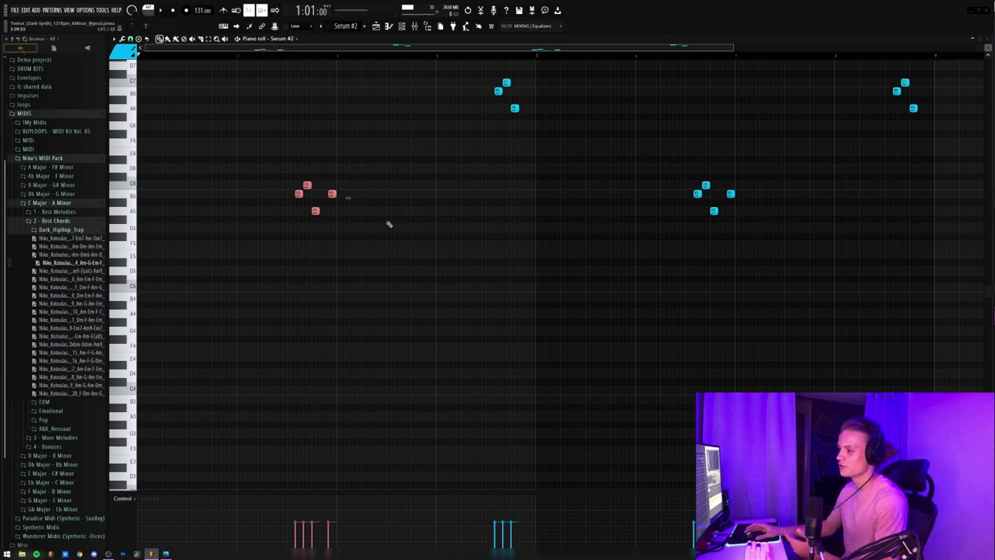
scroll(373, 231, "up", 4)
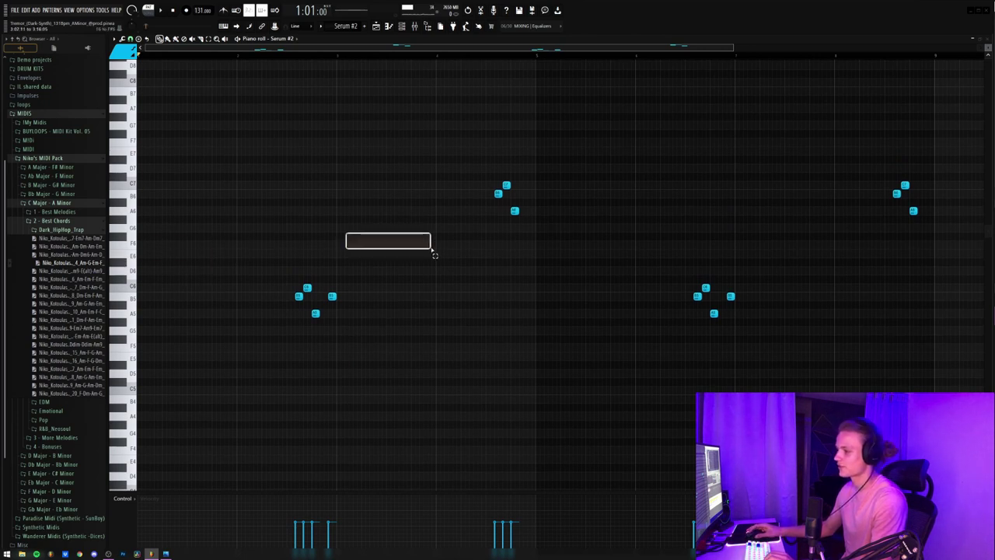
key("space")
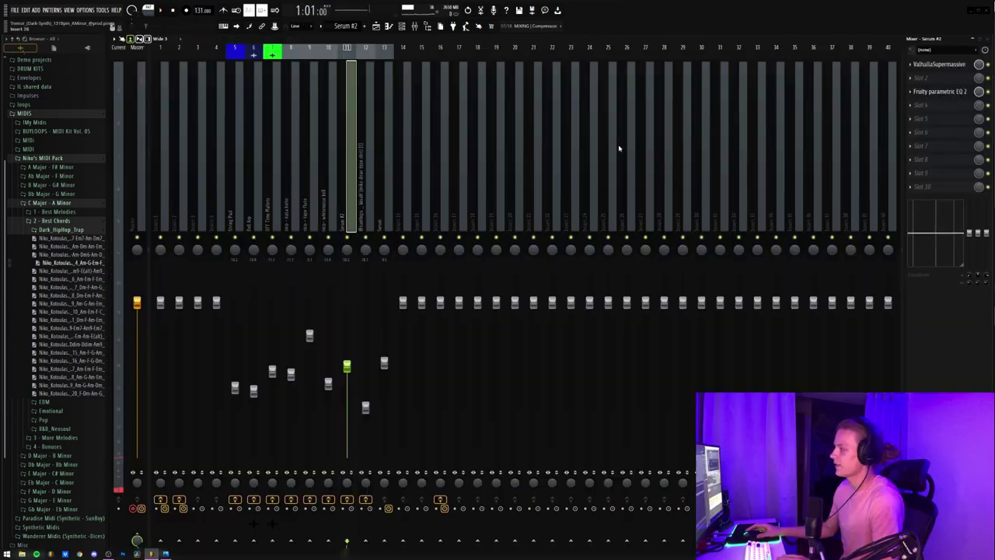
Inspect ValhallaSupermassive and Fruity parametric EQ 2 on the Serum #2 mixer track
left_click(939, 64)
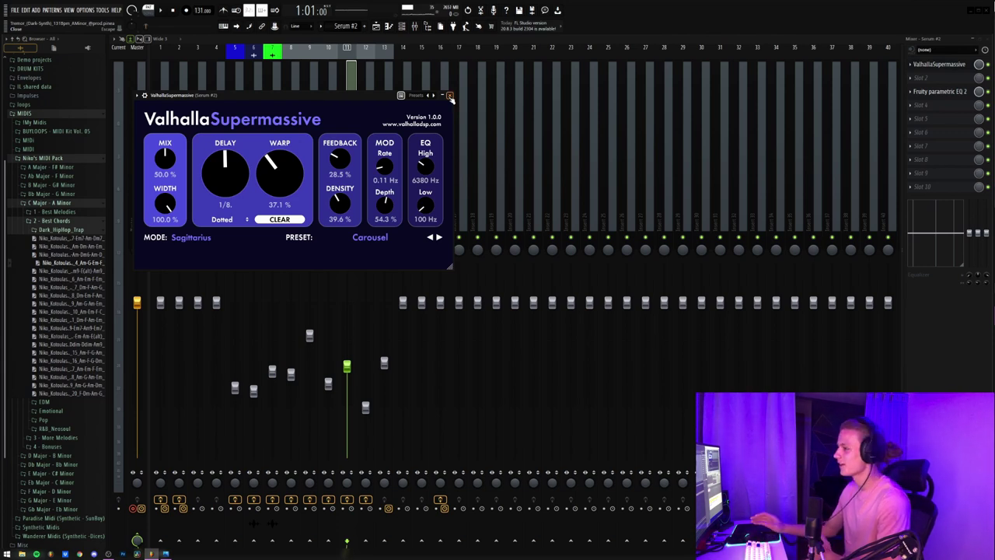
left_click(450, 95)
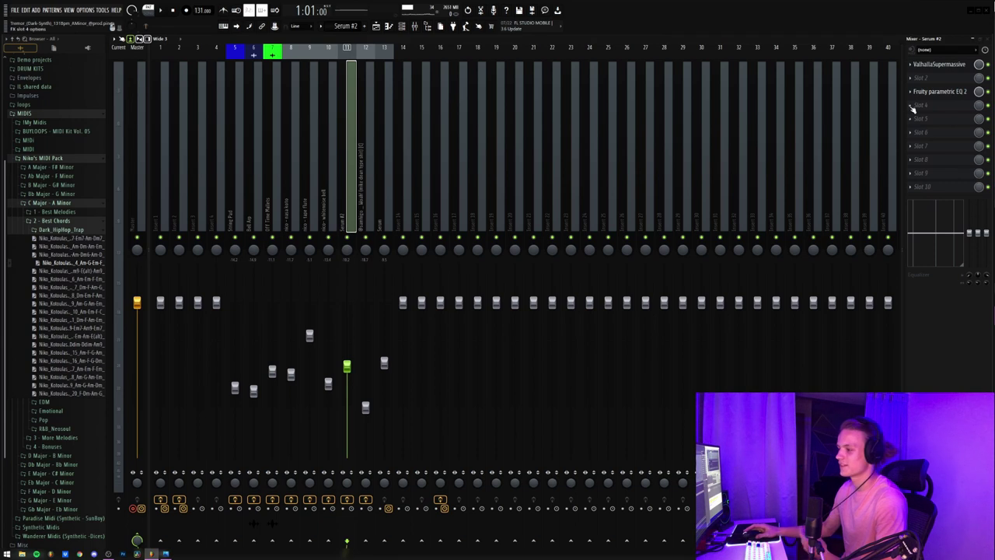
left_click(937, 91)
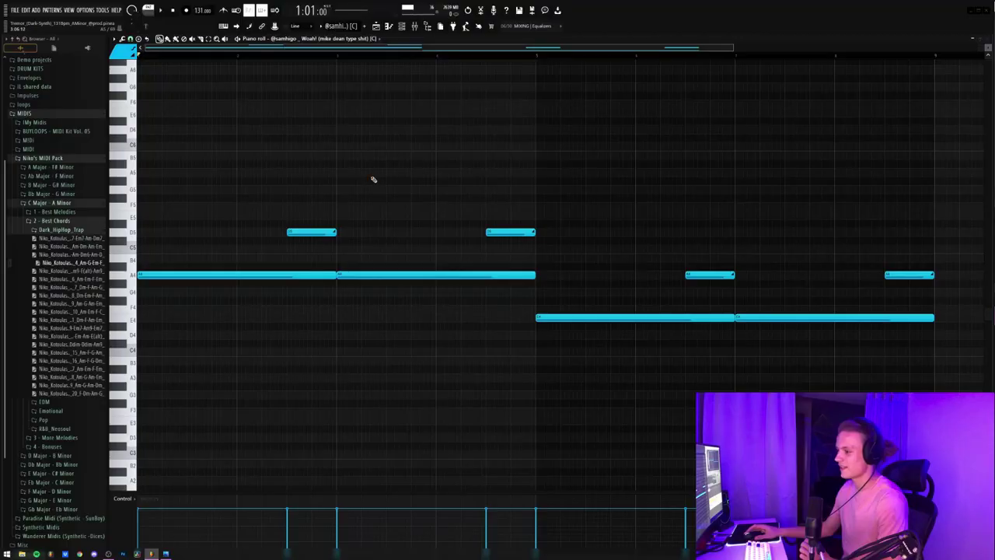
Examine and play the long notes and short slides of the Woah! pattern, and inspect Fruity parametric EQ 2 on its mixer track
scroll(178, 59, "down", 3)
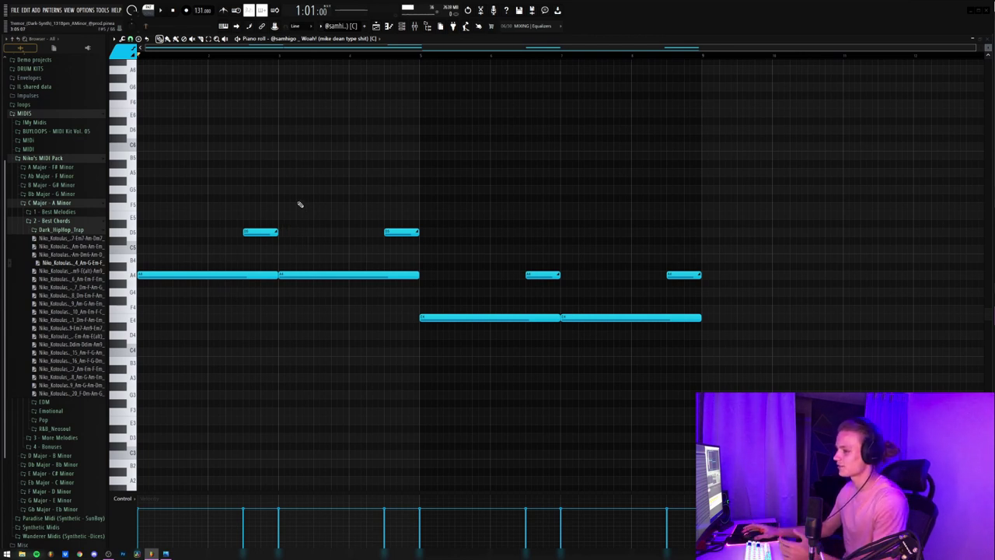
left_click_drag(256, 263, 328, 284)
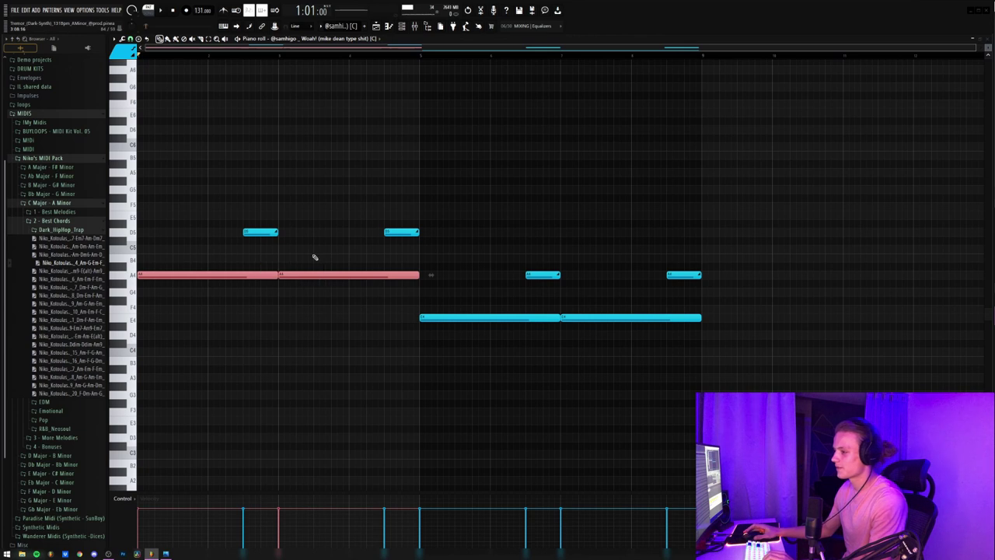
left_click_drag(223, 219, 456, 246)
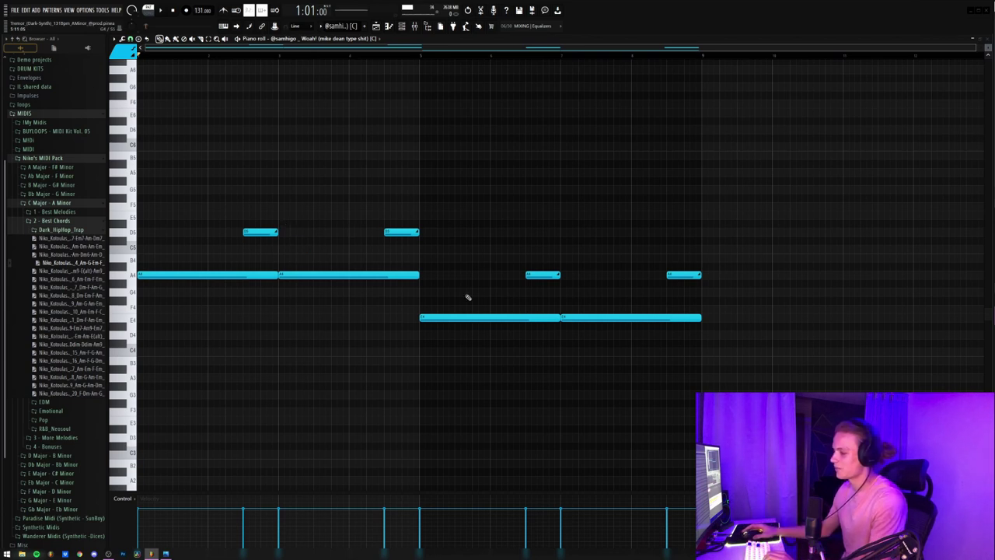
left_click_drag(519, 330, 662, 334)
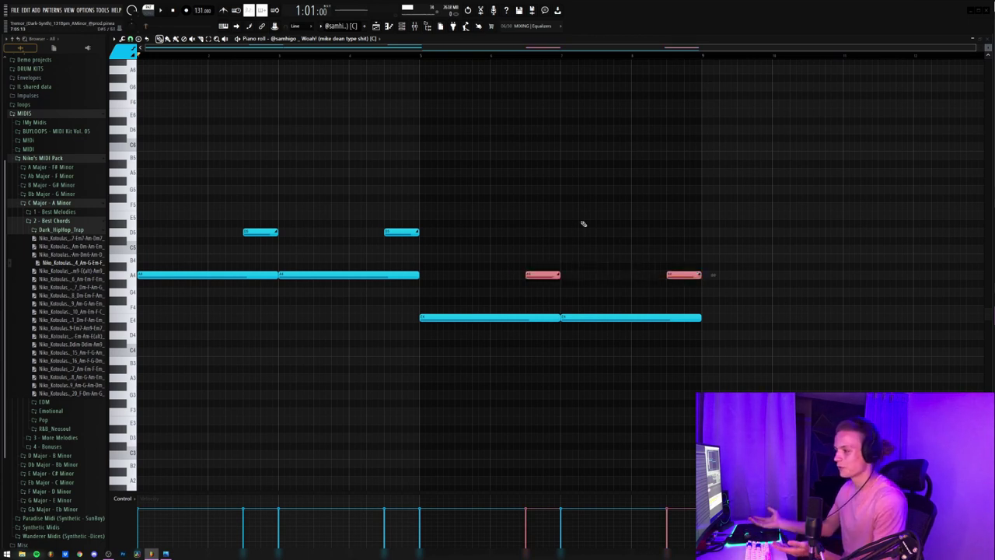
key("ctrl+d")
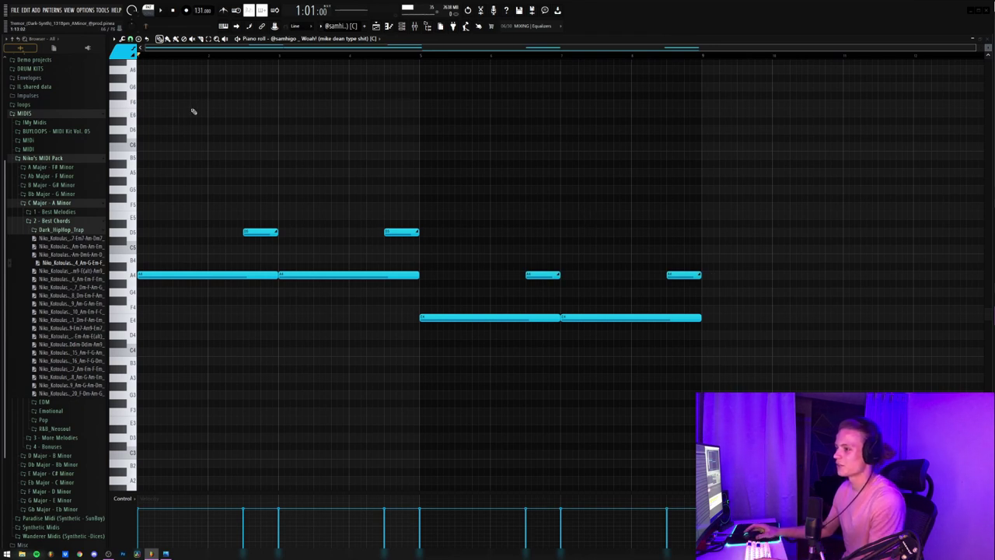
key("space")
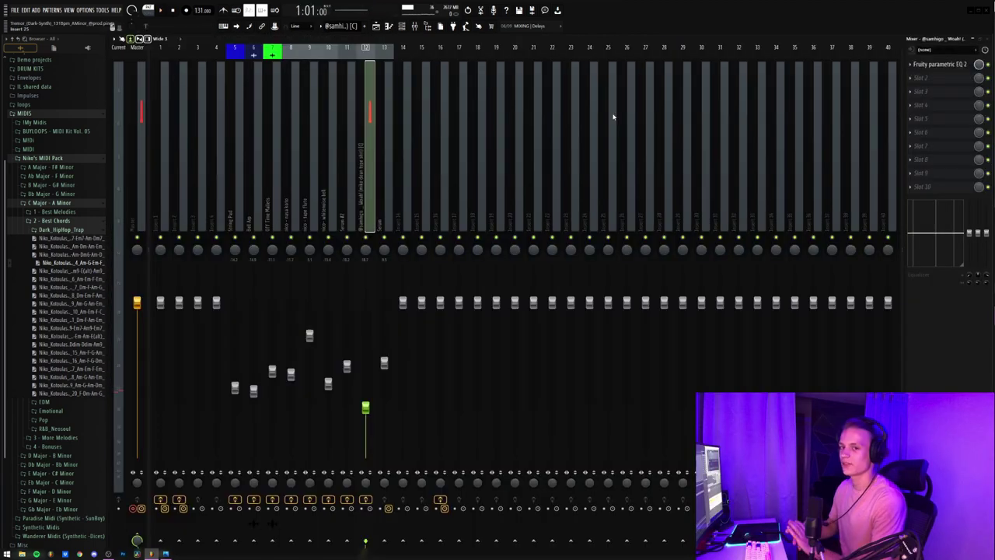
left_click(946, 66)
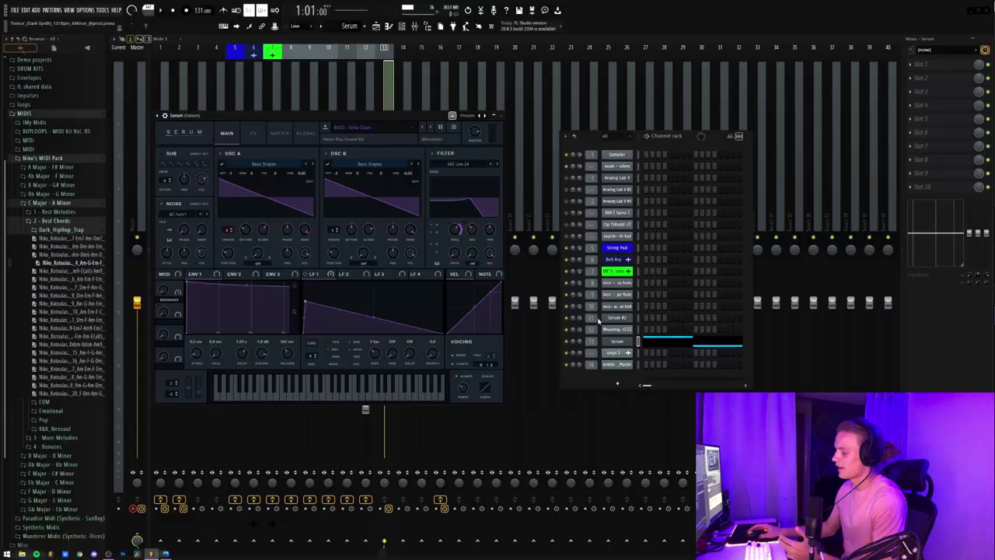
Examine the long notes of the Serum pattern in the piano roll and play them back
right_click(625, 341)
left_click(646, 342)
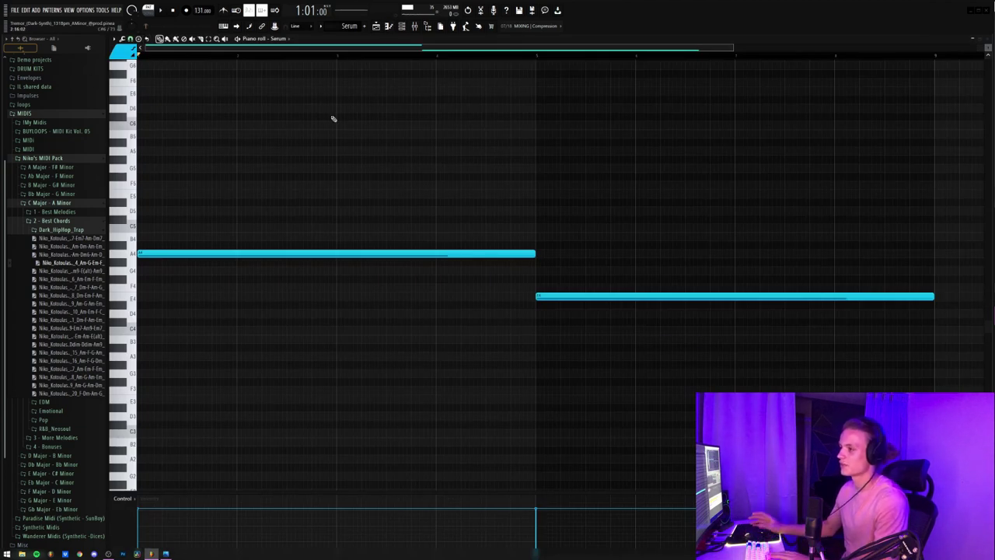
key("space")
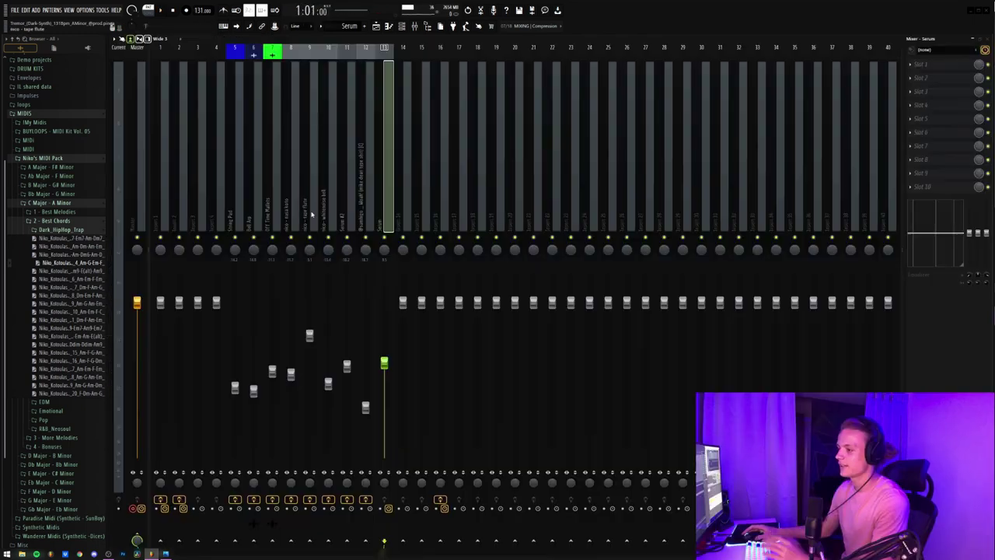
Inspect Fruity parametric EQ 2 on the Off Time Mallets mixer track
left_click(271, 205)
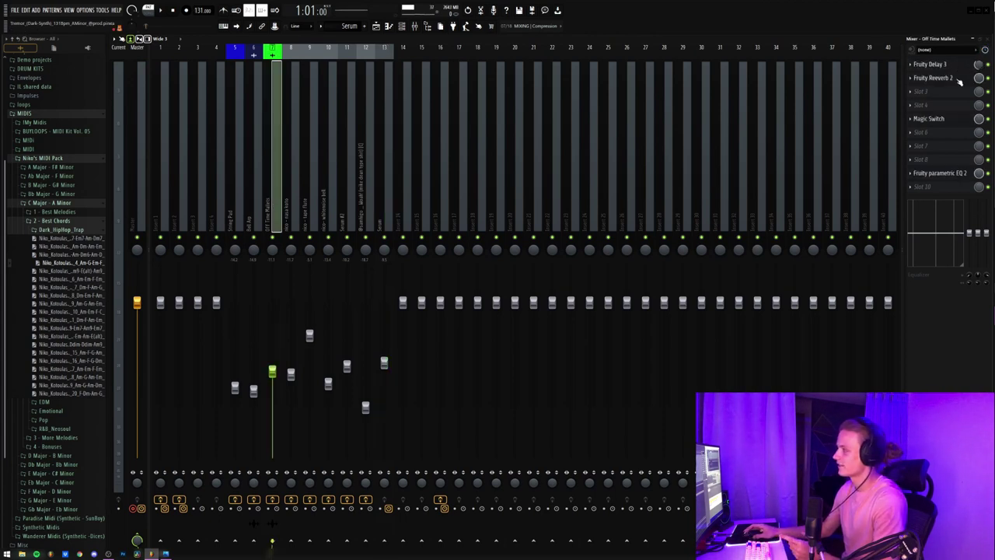
left_click(953, 174)
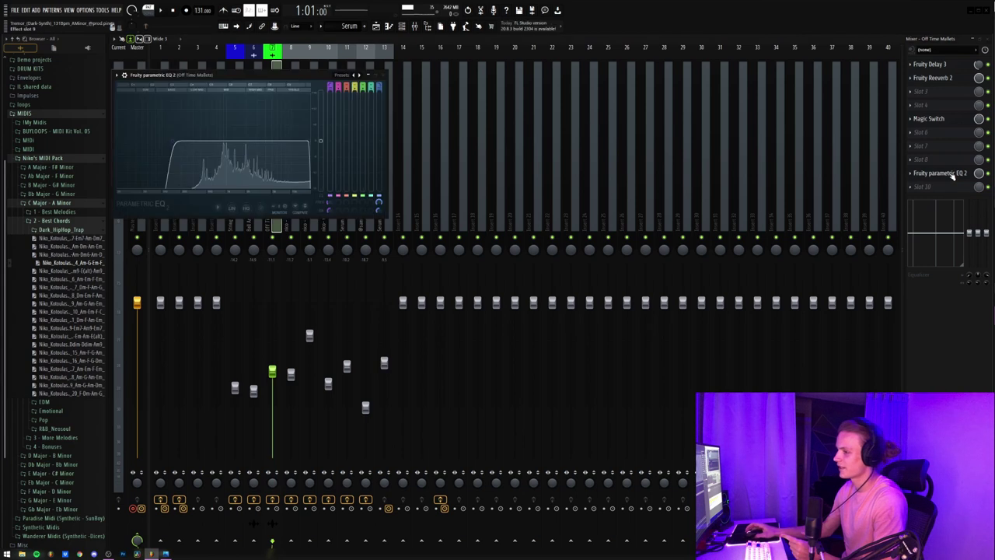
left_click(383, 76)
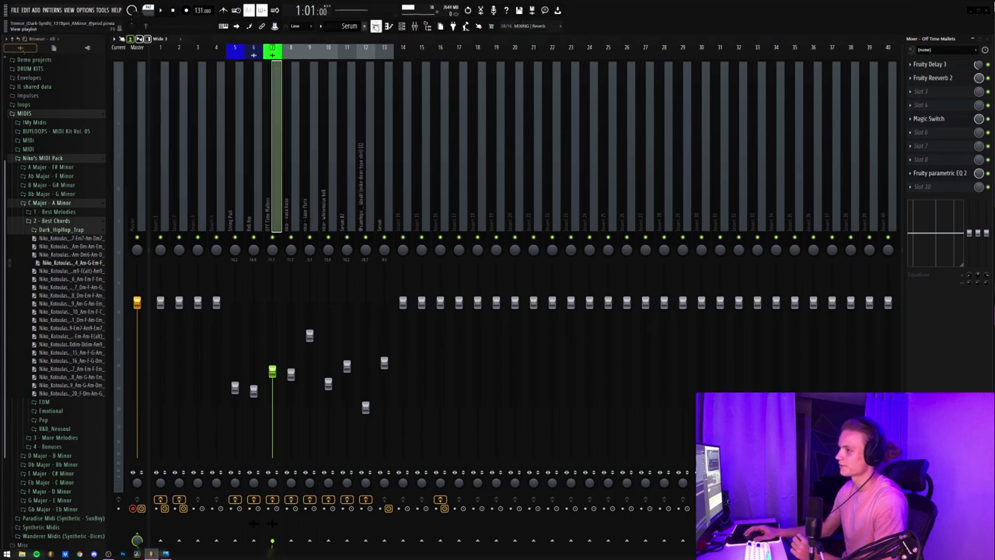
Show the playlist arrangement and solo Track 1 containing the rendered master audio
key("F5")
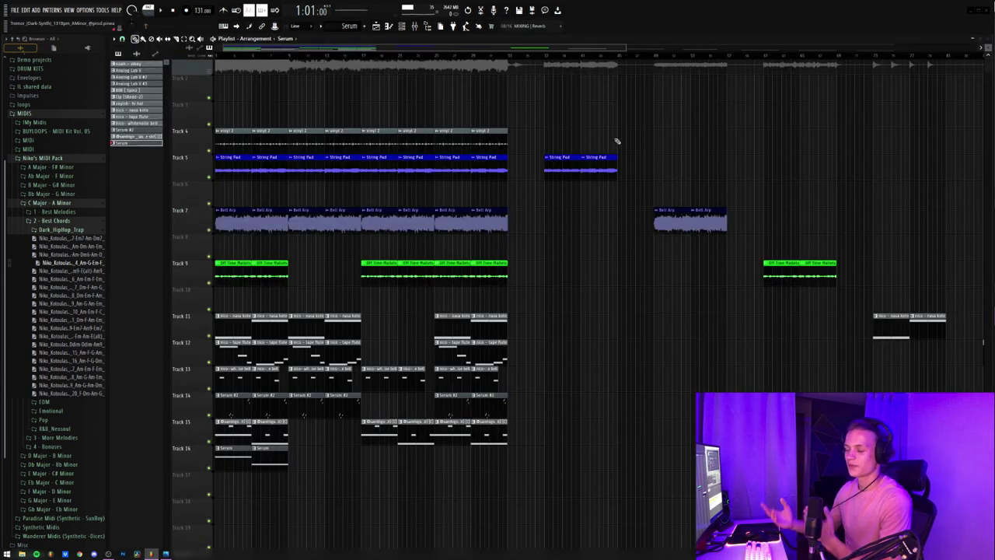
left_click_drag(535, 134, 216, 153)
right_click(291, 104)
scroll(215, 112, "up", 1)
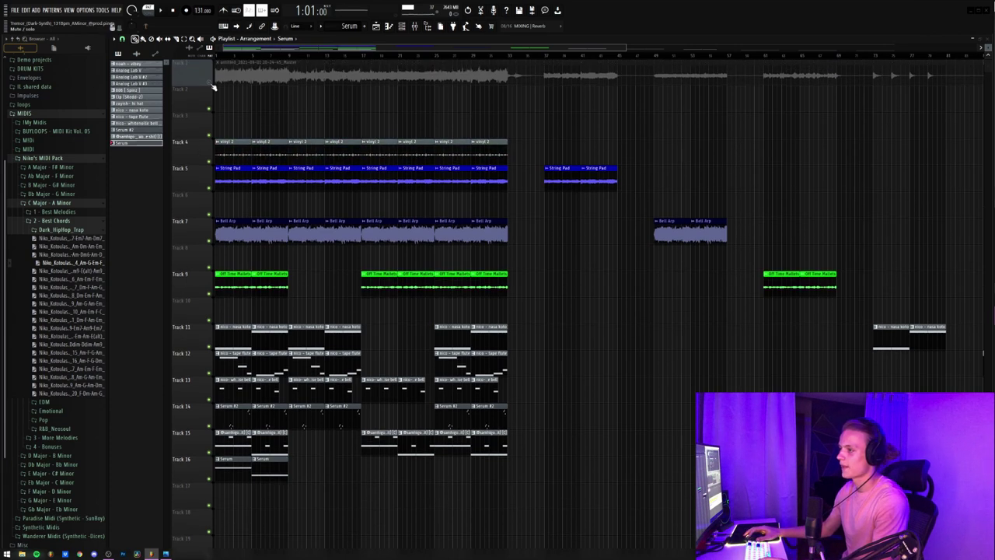
left_click(210, 83)
right_click(210, 83)
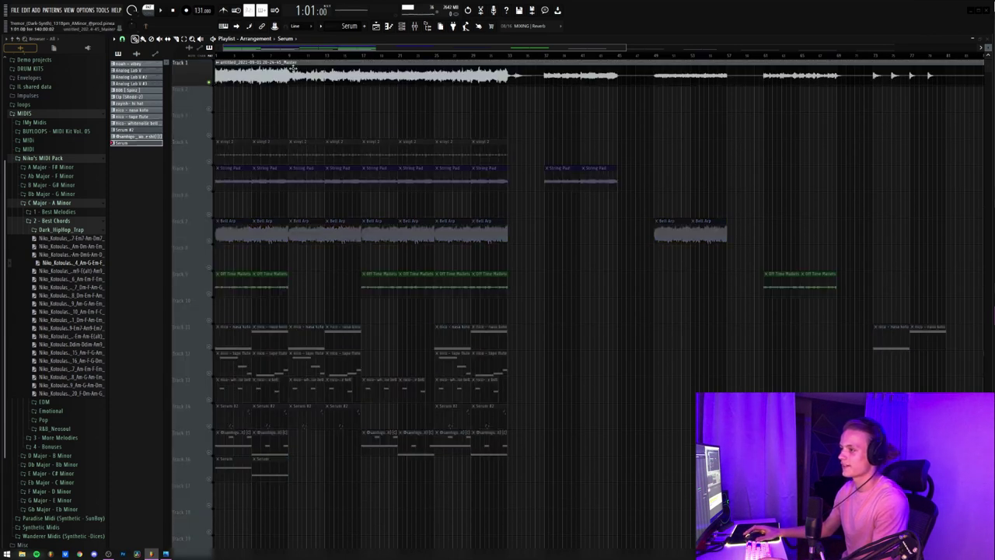
Inspect iZotope Vinyl and Gross Beat on mixer insert 16
left_click(415, 27)
left_click(459, 217)
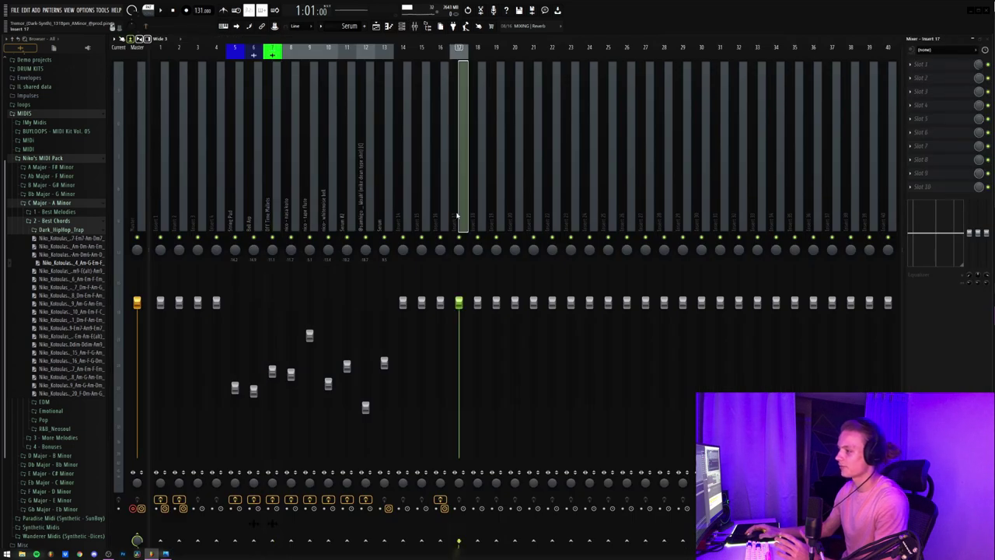
left_click(446, 213)
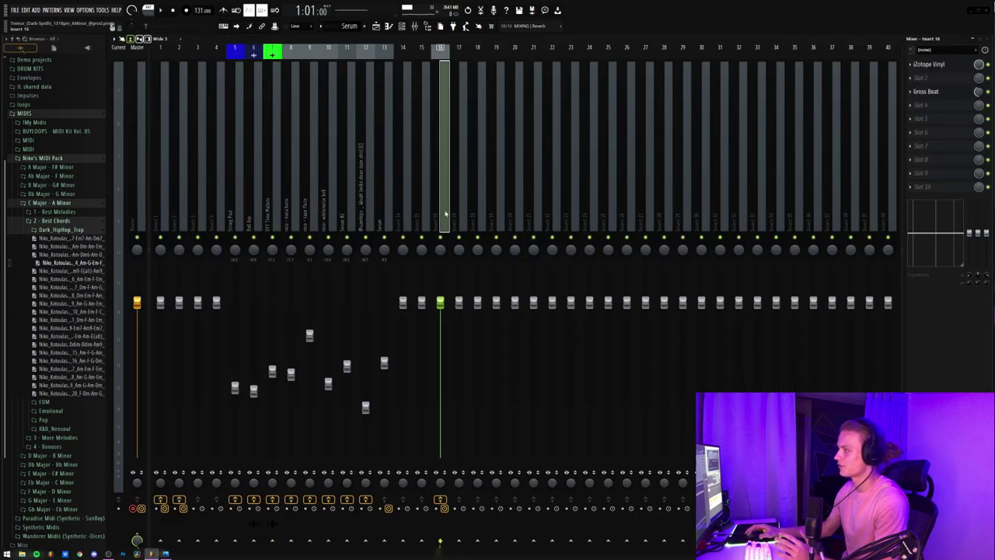
left_click(946, 66)
left_click_drag(264, 99, 333, 104)
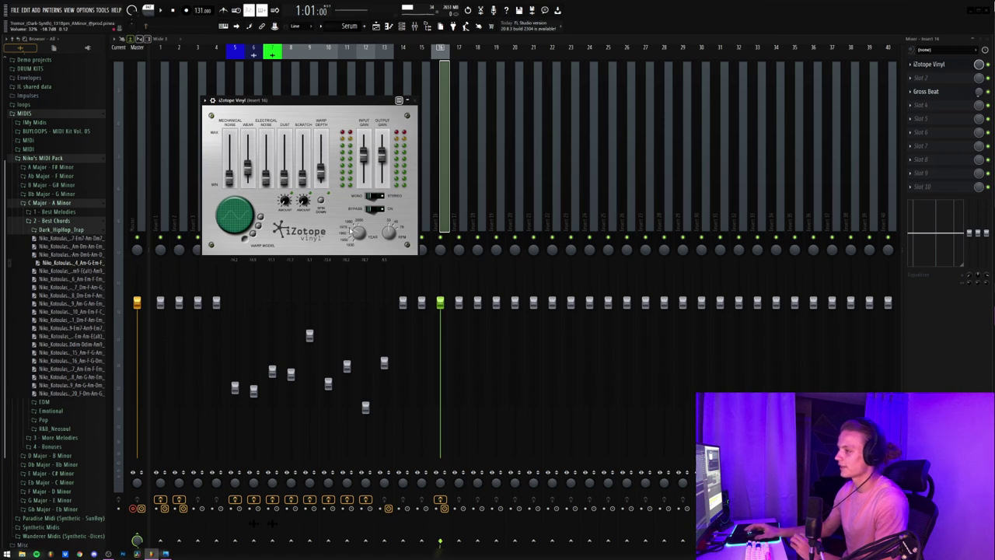
left_click(413, 101)
left_click(950, 91)
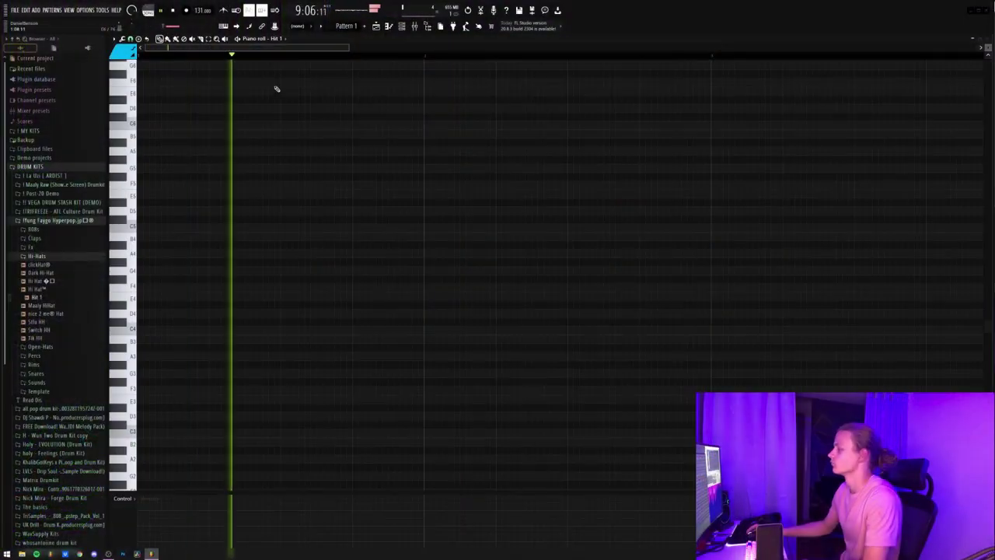
Add the 808 [ Spinz ] sample from the ! La Uzi [ ARDIST ] drum kit to the channel rack and open its channel settings
key("F6")
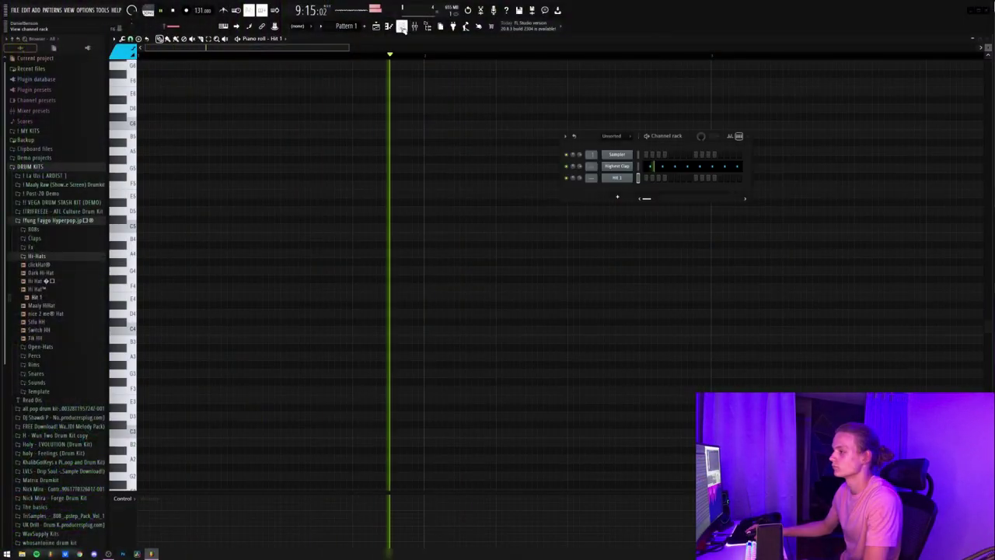
left_click(43, 175)
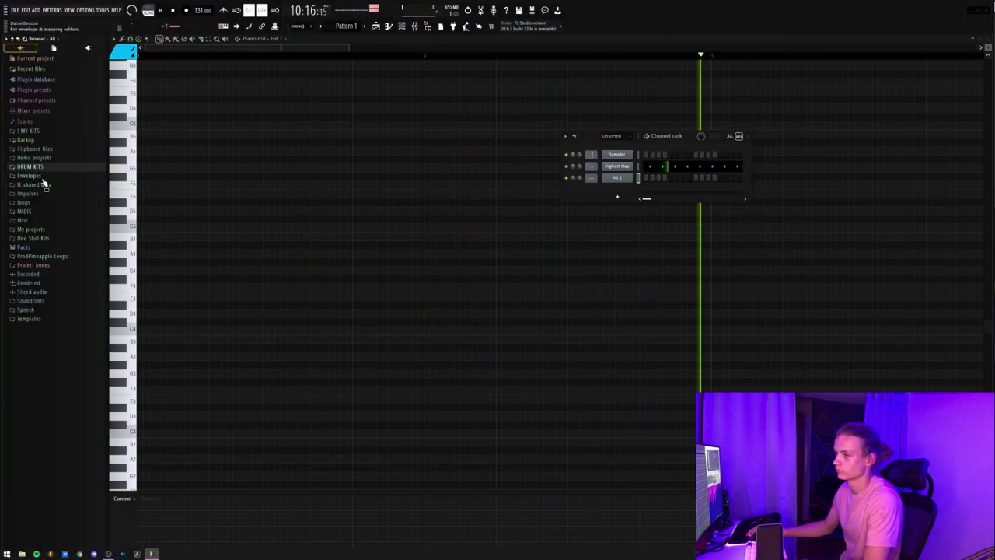
left_click(41, 202)
left_click(31, 184)
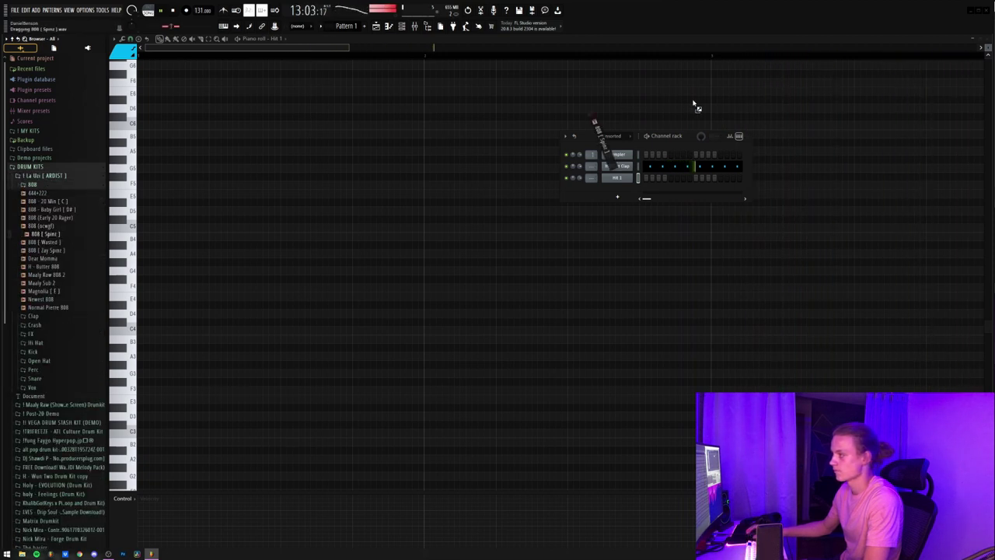
left_click_drag(618, 168, 614, 165)
left_click(616, 167)
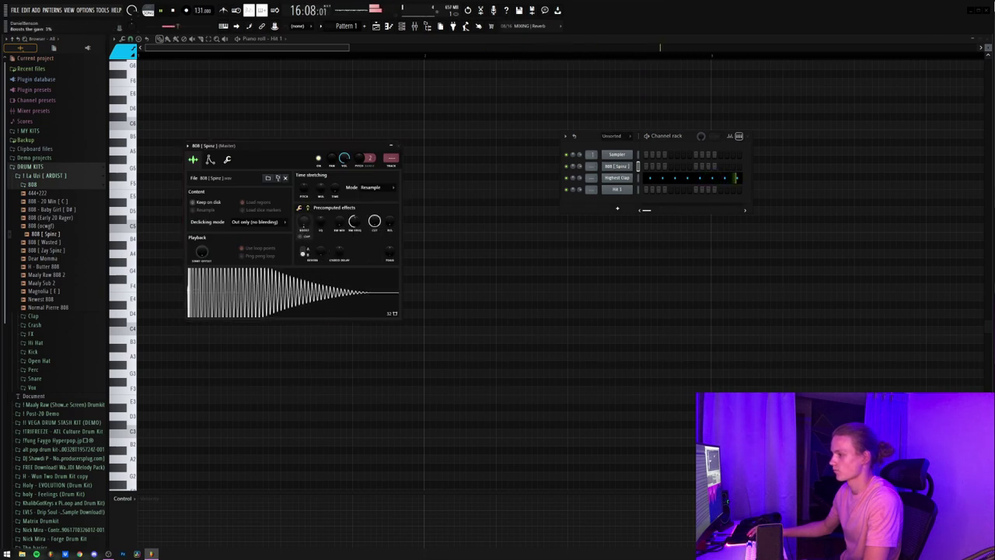
Draw a two-bar 808 rhythm on A5 with two long notes, two adjacent short notes and one separate short note
left_click(156, 253)
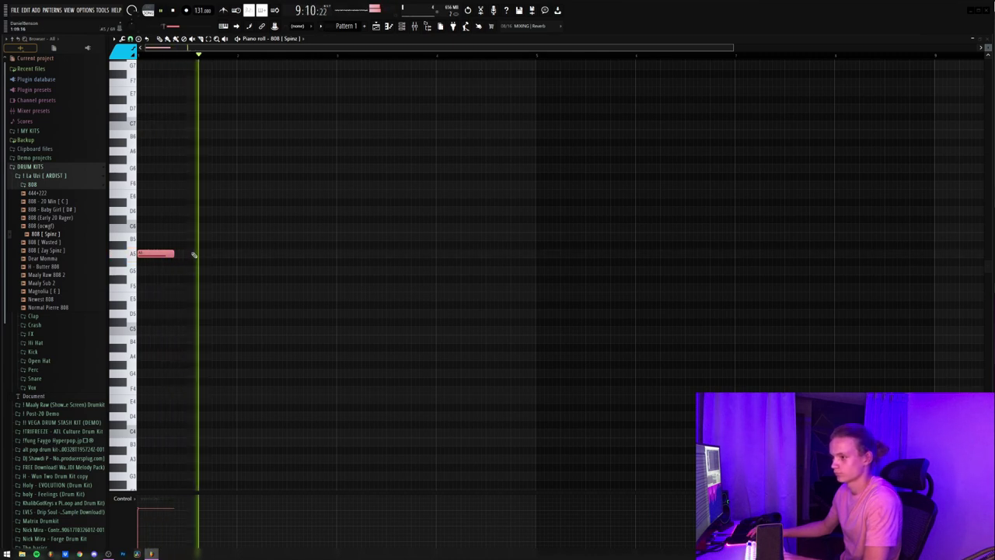
left_click_drag(204, 255, 178, 257)
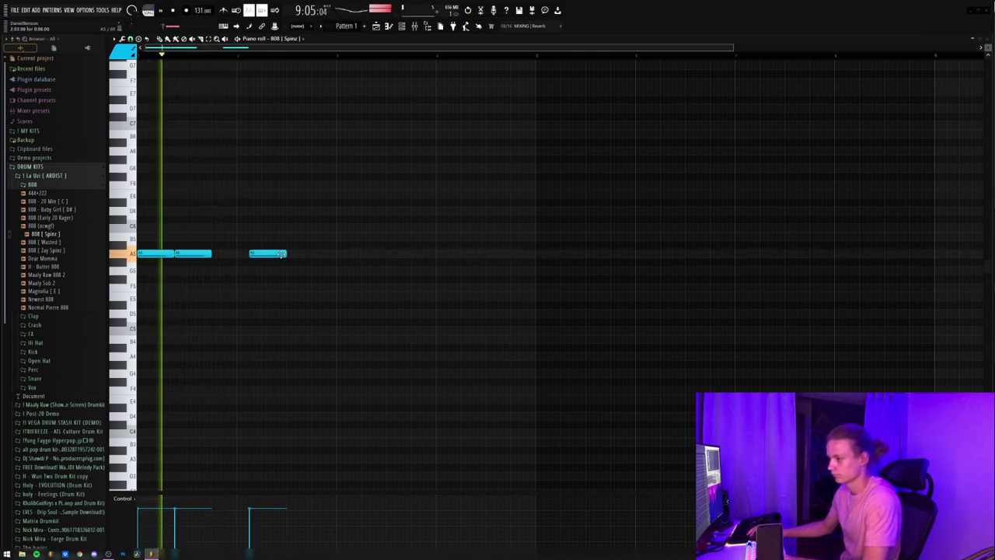
left_click_drag(285, 254, 262, 254)
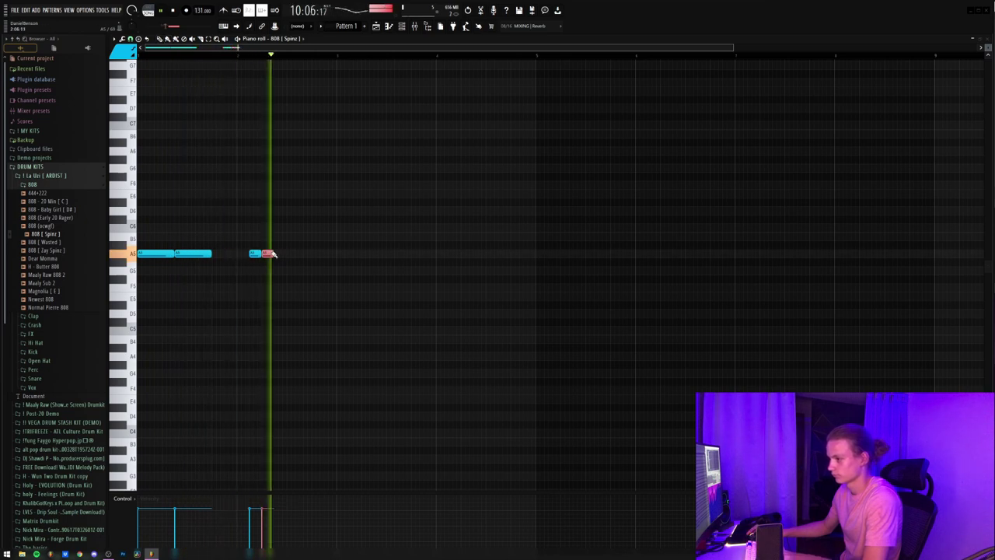
left_click(266, 254)
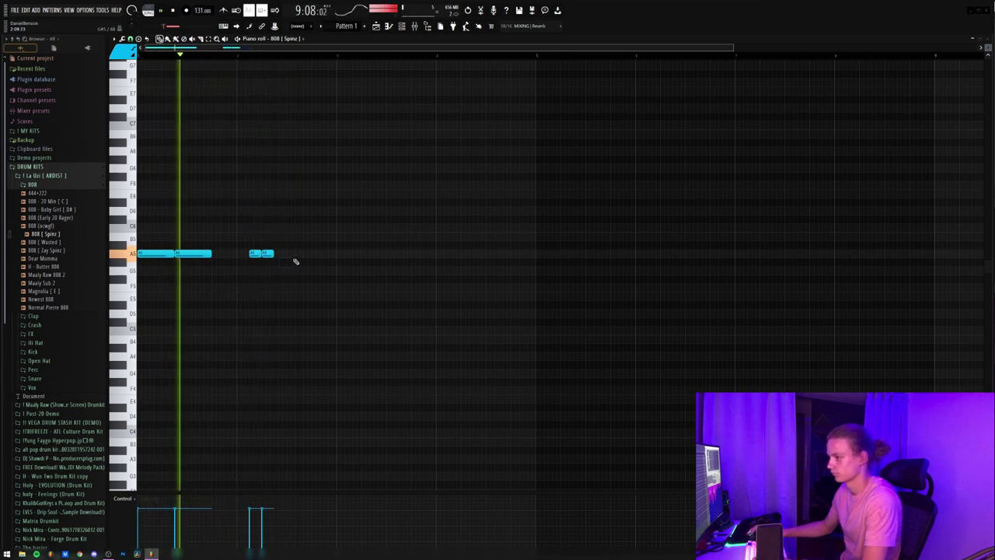
left_click(300, 254)
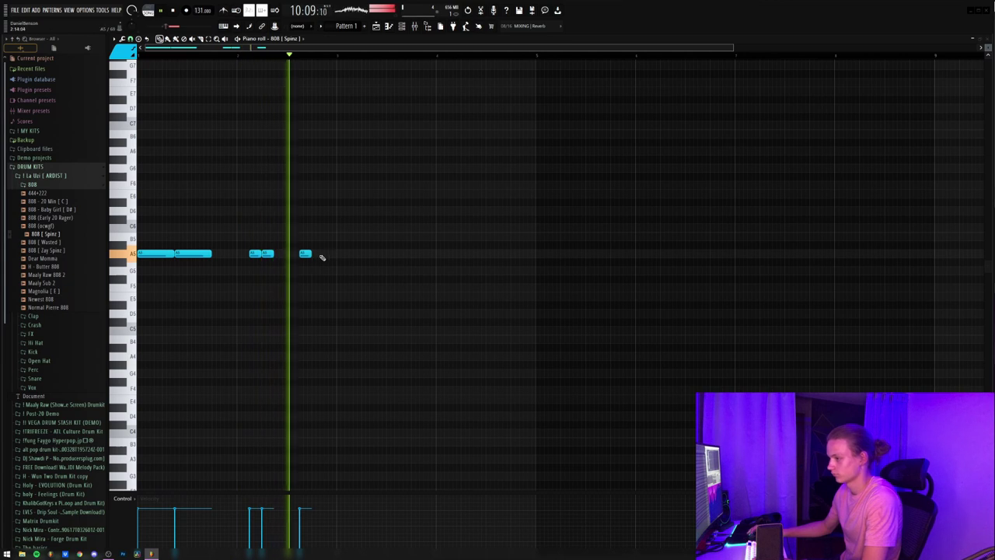
left_click(339, 254)
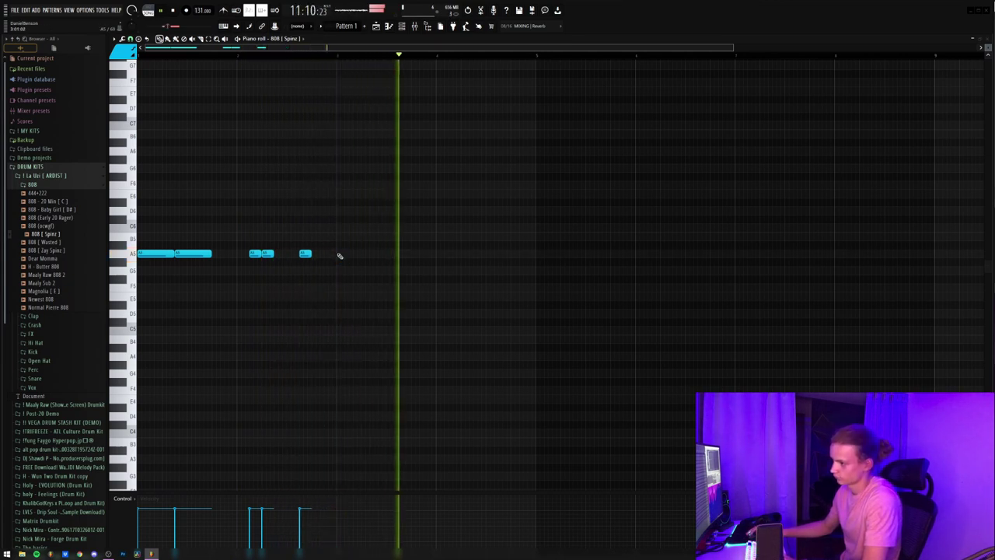
right_click(347, 254)
Lengthen the 808 notes until each meets the next, and duplicate the two-bar phrase to fill four bars
key("ctrl+a")
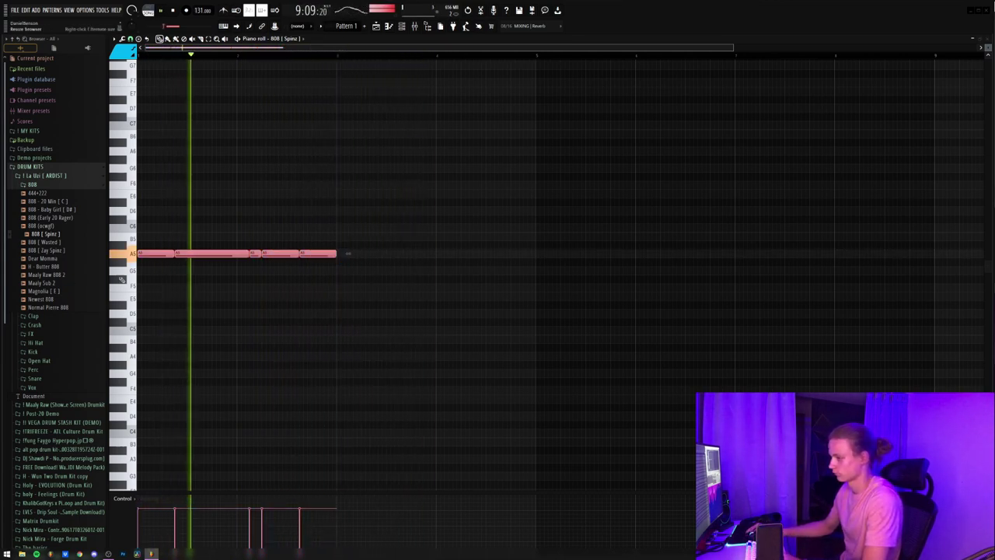
key("ctrl+b")
left_click(443, 209)
right_click(446, 210)
Duplicate the four-bar 808 phrase into the following four bars and transpose the copy down five semitones to E5
key("ctrl+a")
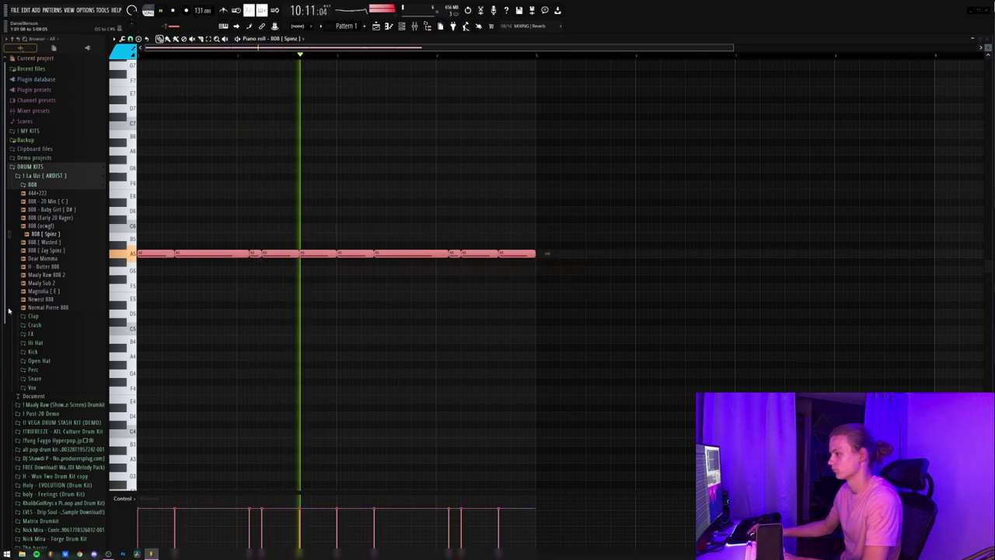
key("ctrl+b")
key("shift+Down")
key("shift+Down")
key("shift+Down")
key("shift+Down")
key("shift+Down")
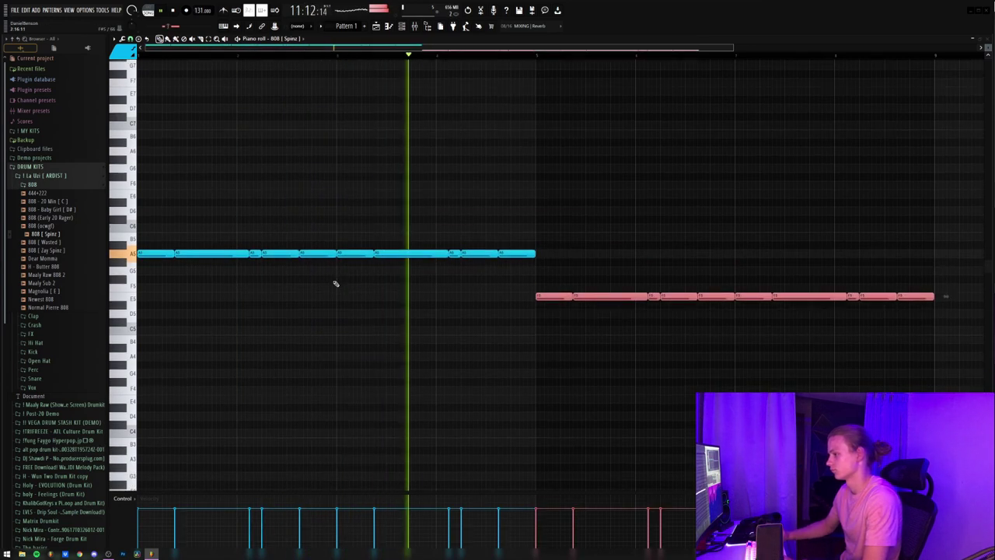
left_click(560, 153)
right_click(559, 154)
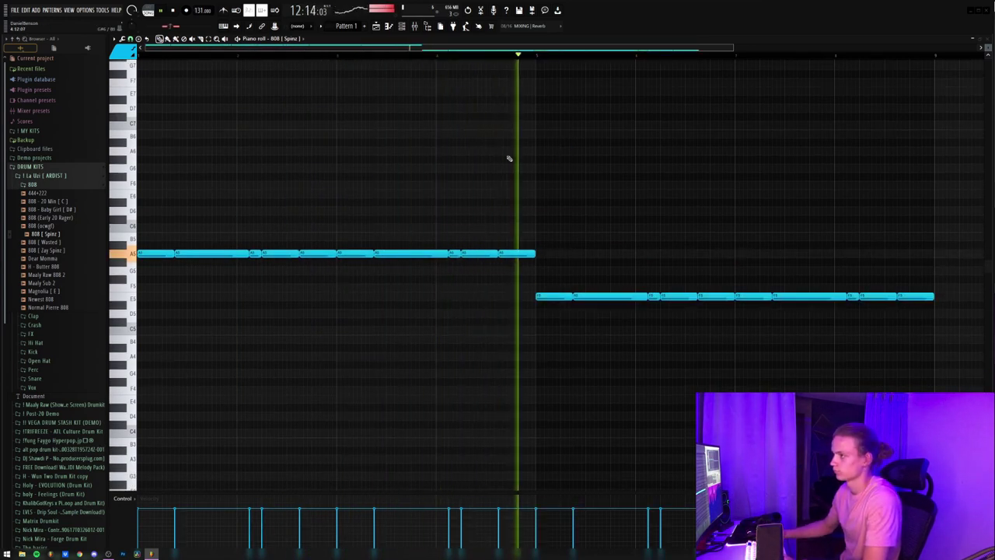
Show all channels in the channel rack and transpose the whole 808 line down one semitone
left_click(402, 26)
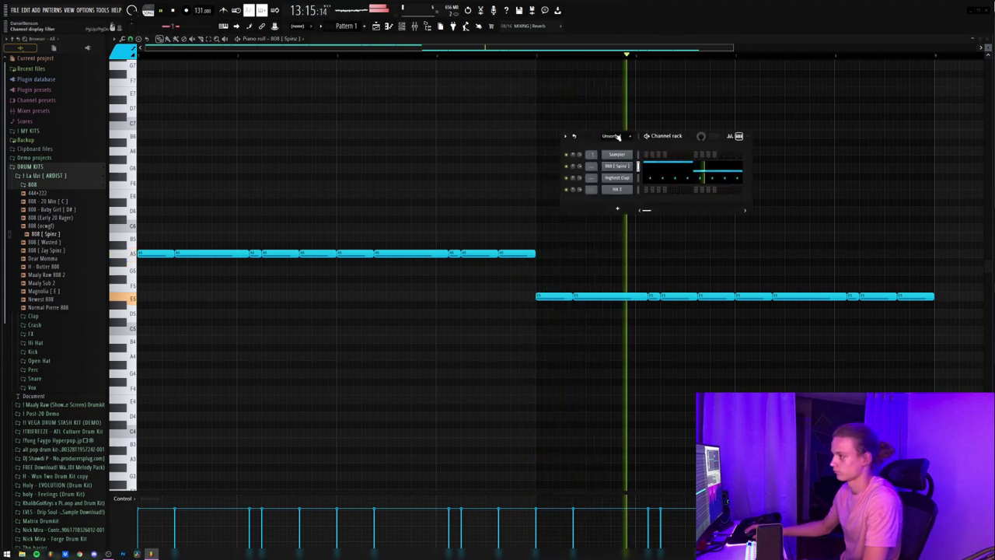
left_click(617, 166)
left_click(417, 175)
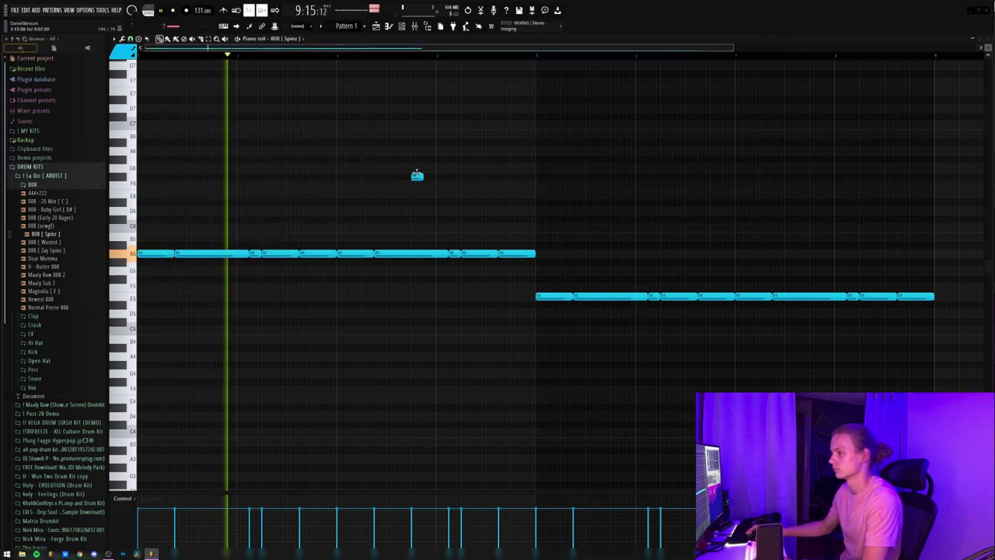
right_click(417, 175)
key("shift+Down")
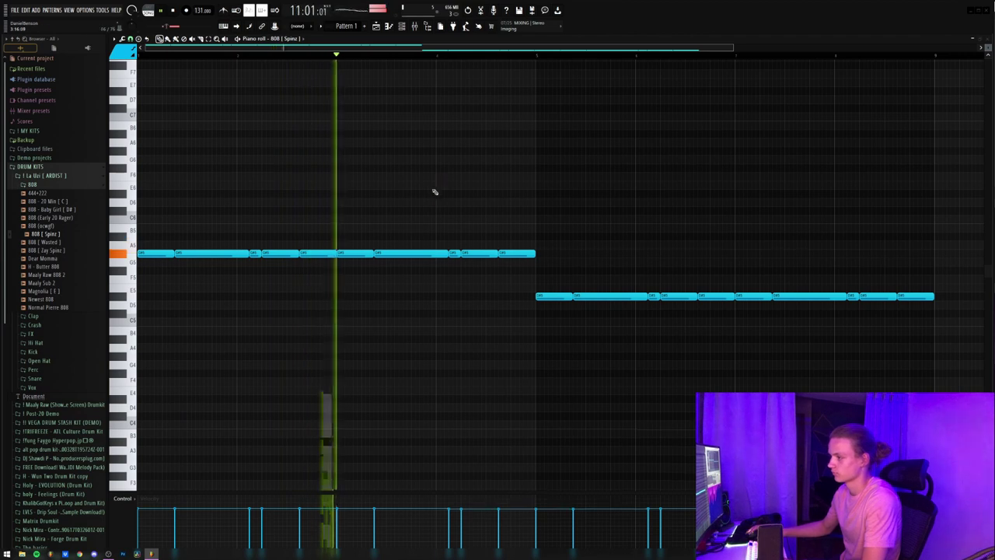
Set the melody sample's channel volume to about 71%, and add a short G#4 note to the 808 line just before bar 3
left_click(402, 26)
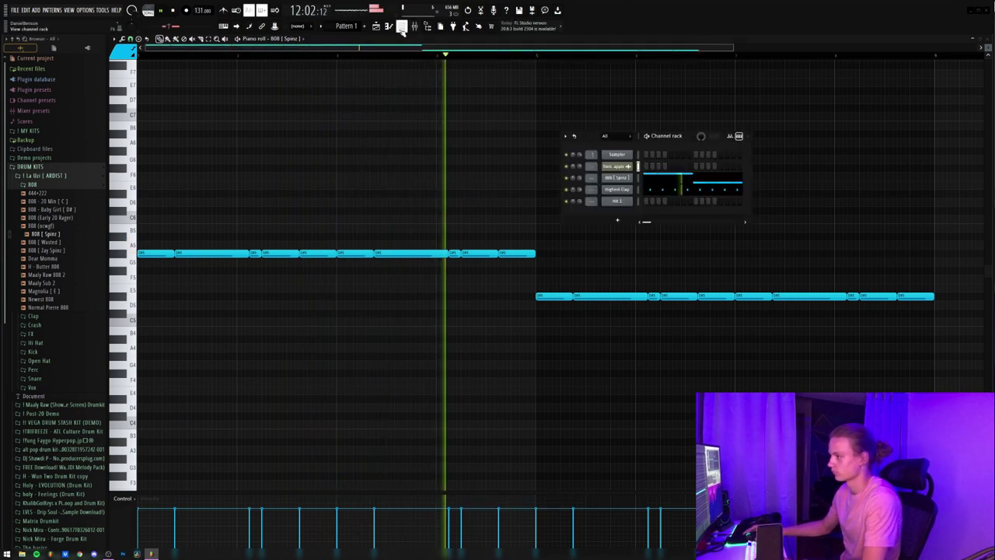
left_click_drag(580, 166, 580, 173)
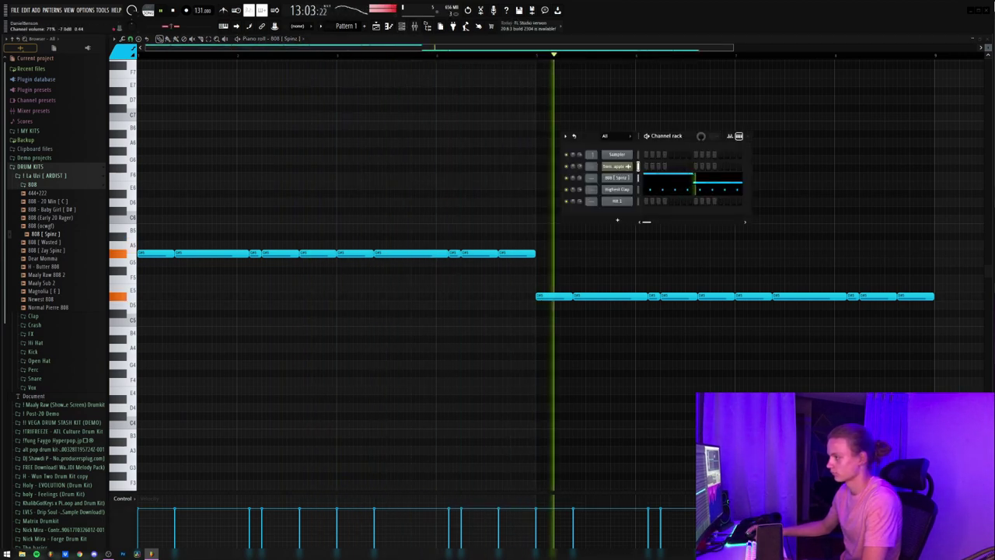
left_click(454, 200)
right_click(454, 200)
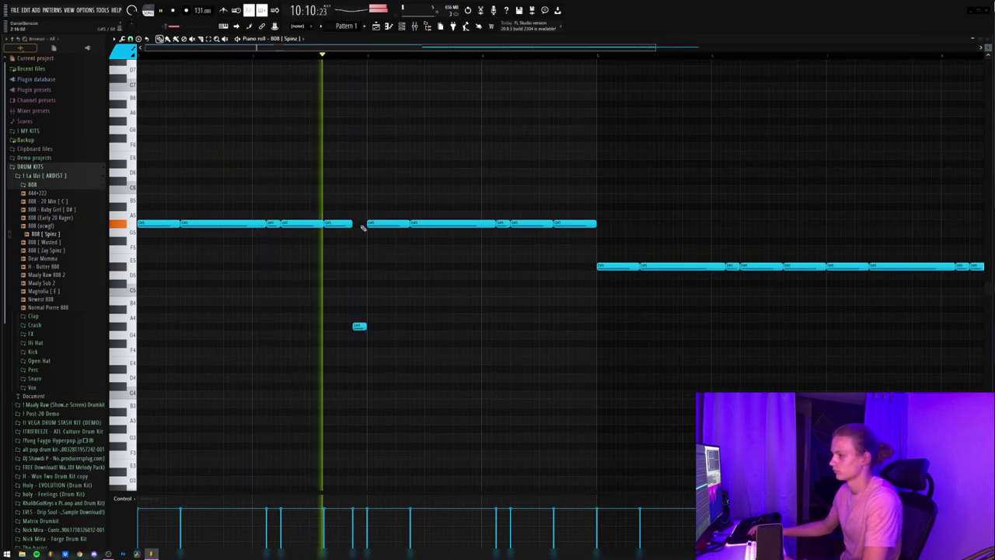
Enable the volume envelope on the 808 [ Spinz ] channel
key("space")
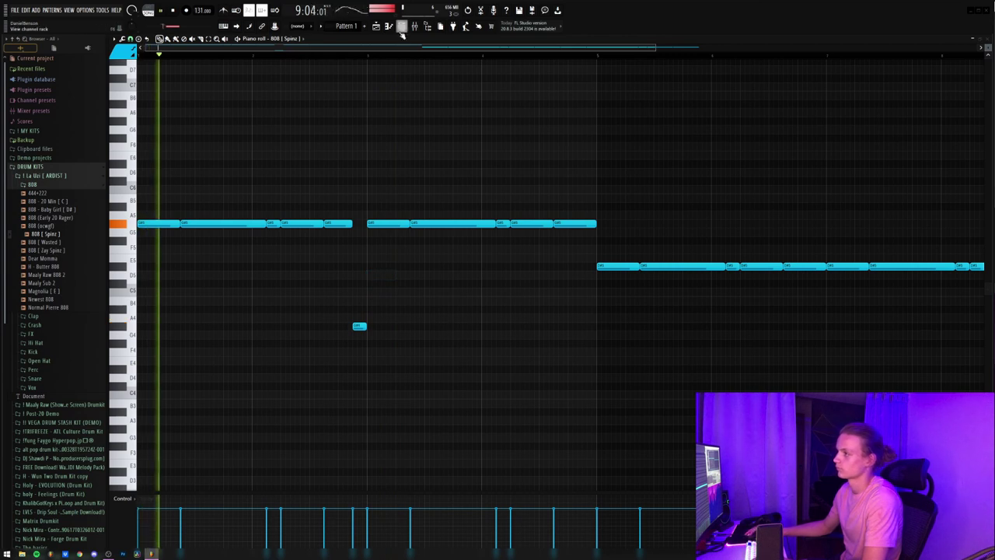
left_click(402, 27)
left_click(619, 179)
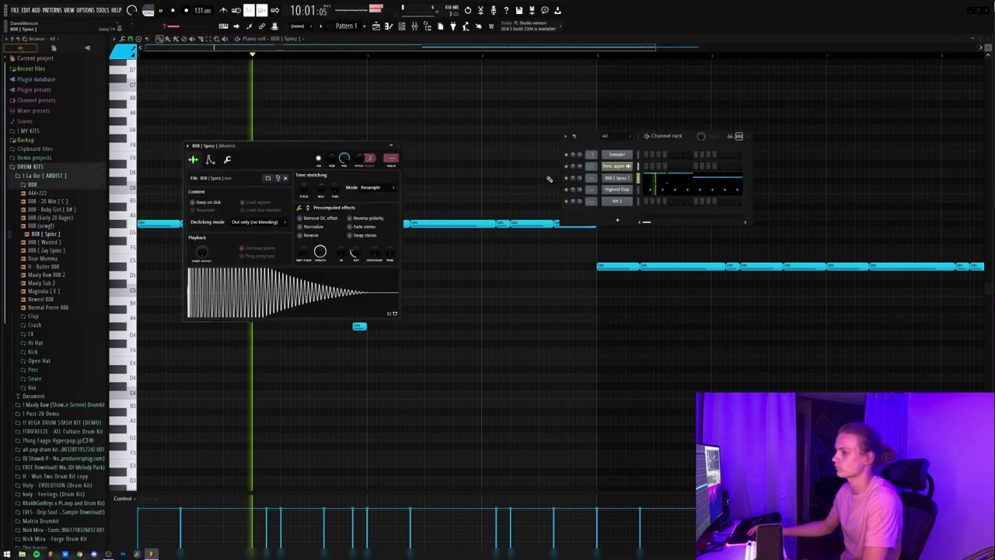
left_click(210, 159)
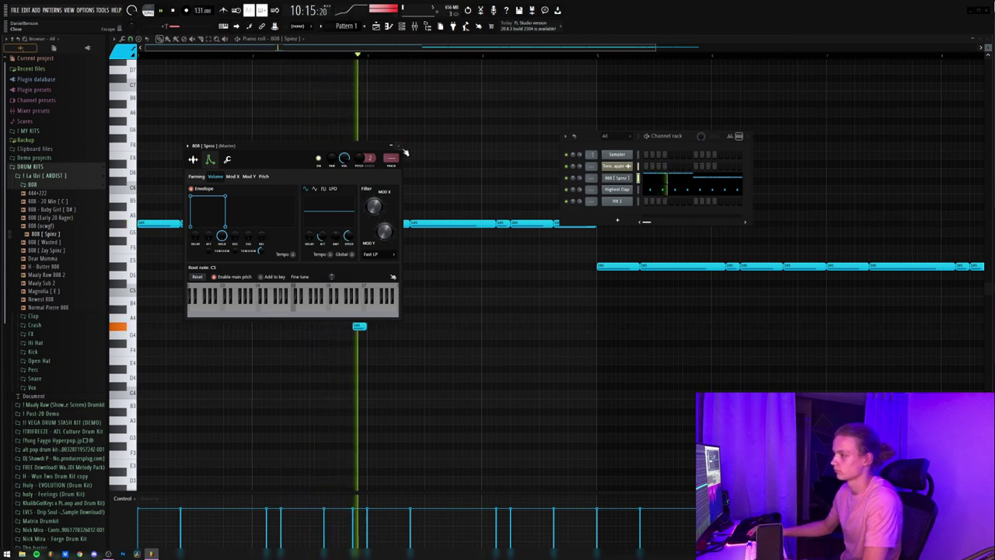
Raise a short 808 note near the end of bar 4 to G#6, and shorten the last G#5 note before a second G#6
left_click(398, 147)
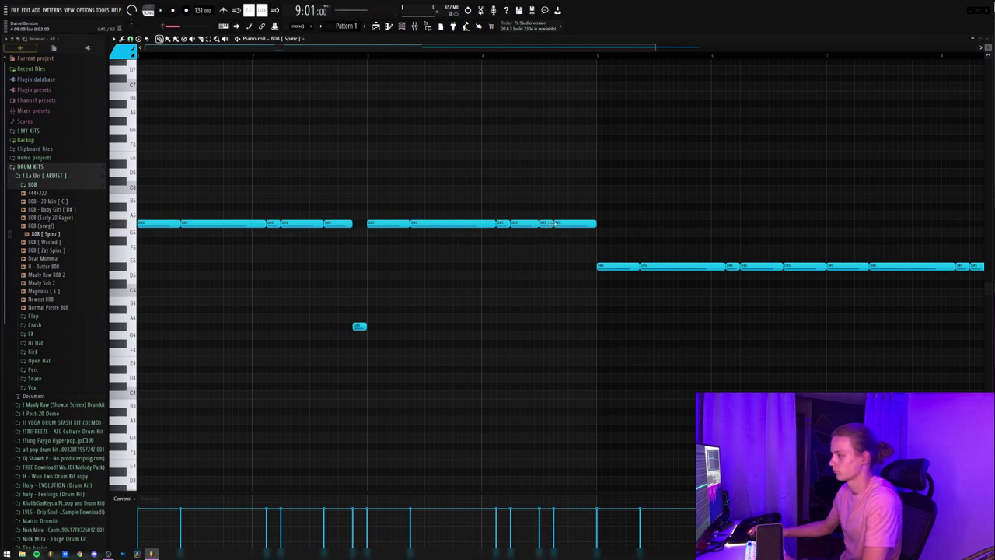
key("ctrl+Up")
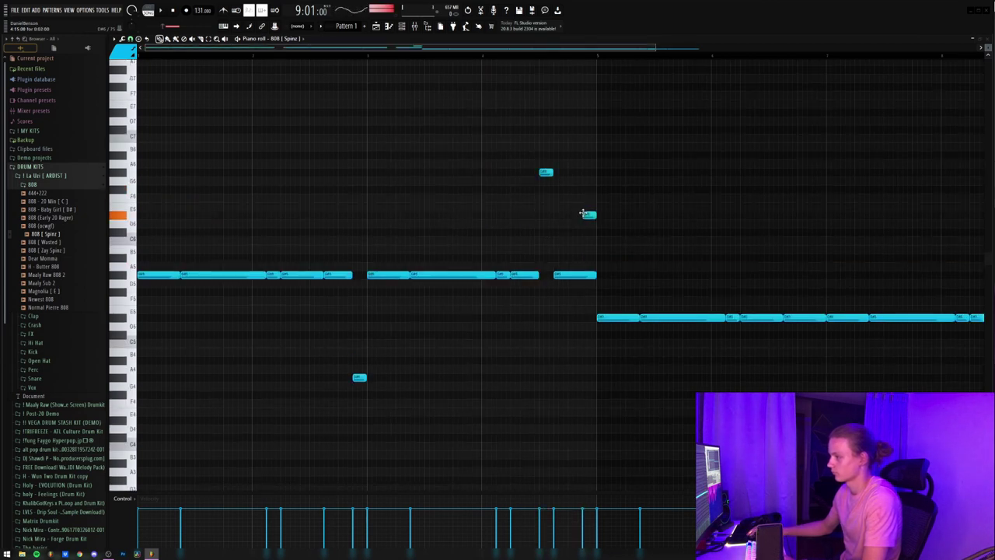
key("space")
left_click_drag(596, 276, 583, 276)
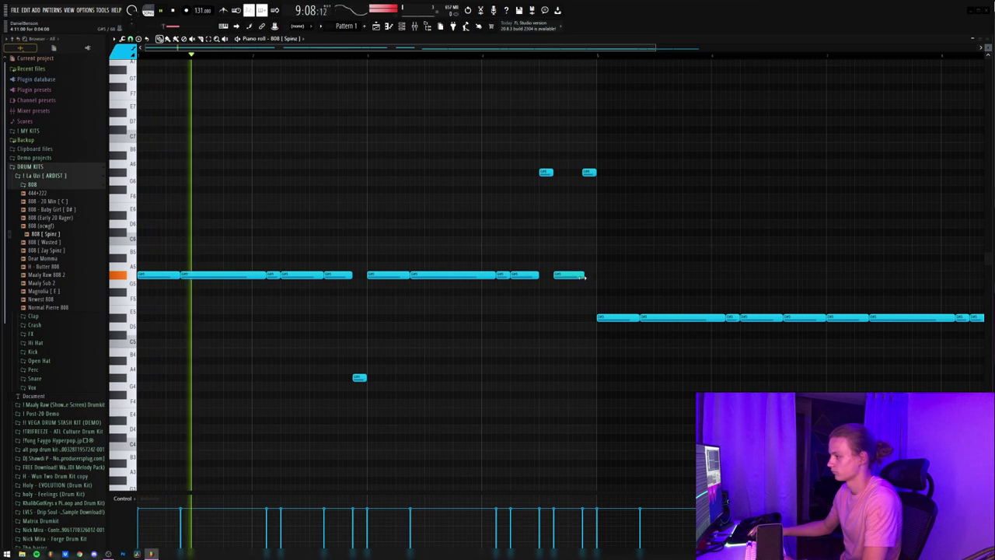
Fill the gaps in the G#5 line at the end of bar 4 and make the last G#6 note a slide note
left_click(589, 176, "ctrl")
key("ctrl+Down")
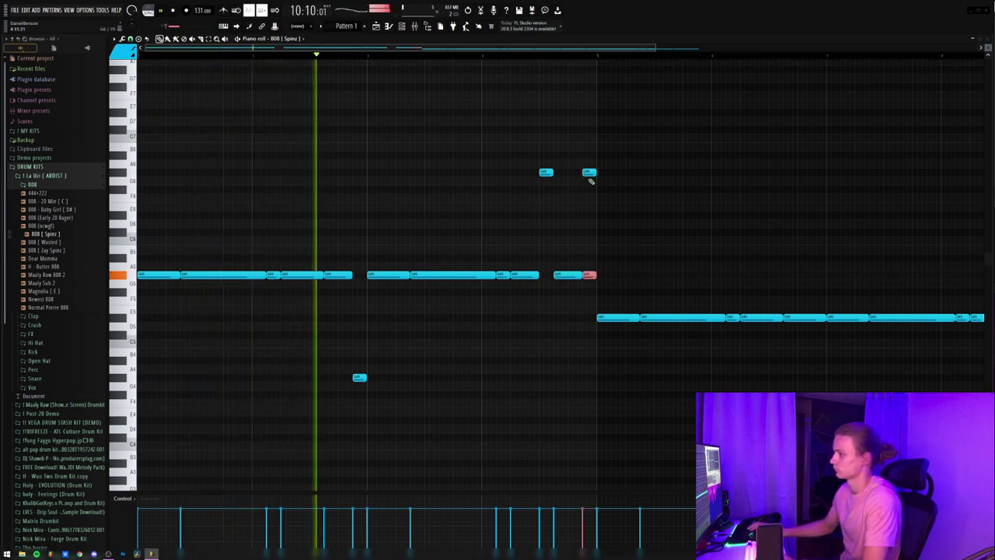
left_click(589, 275, "ctrl")
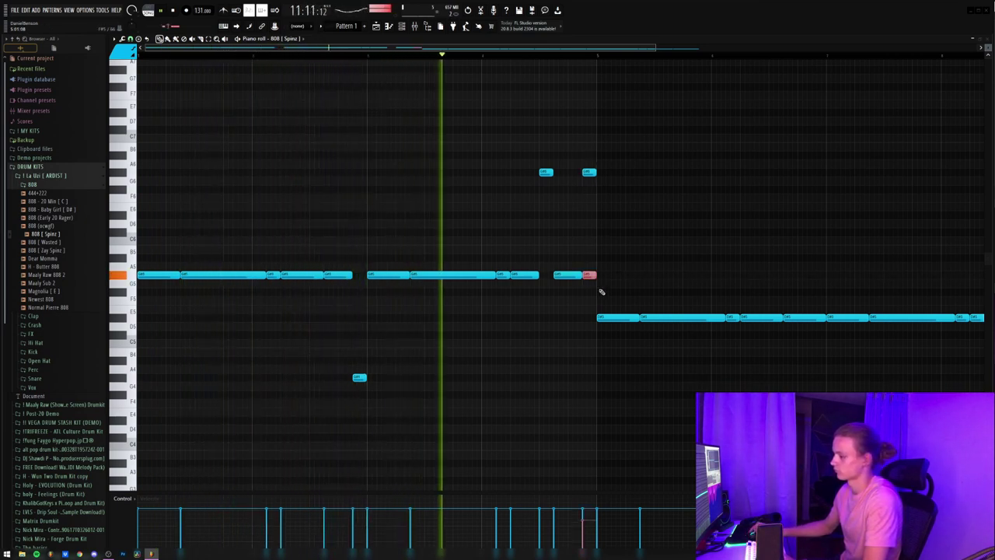
double_click(590, 173)
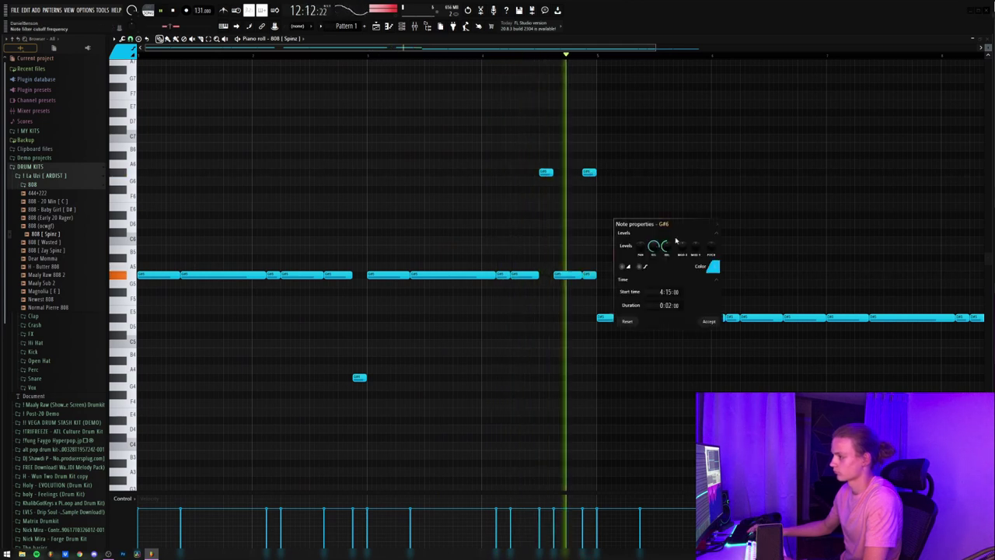
left_click(706, 321)
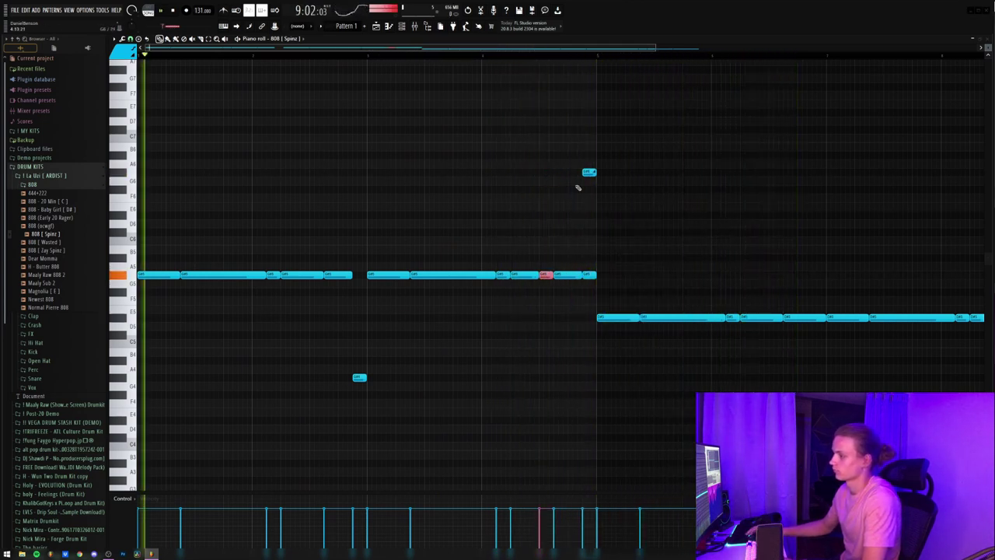
left_click(528, 240)
right_click(528, 240)
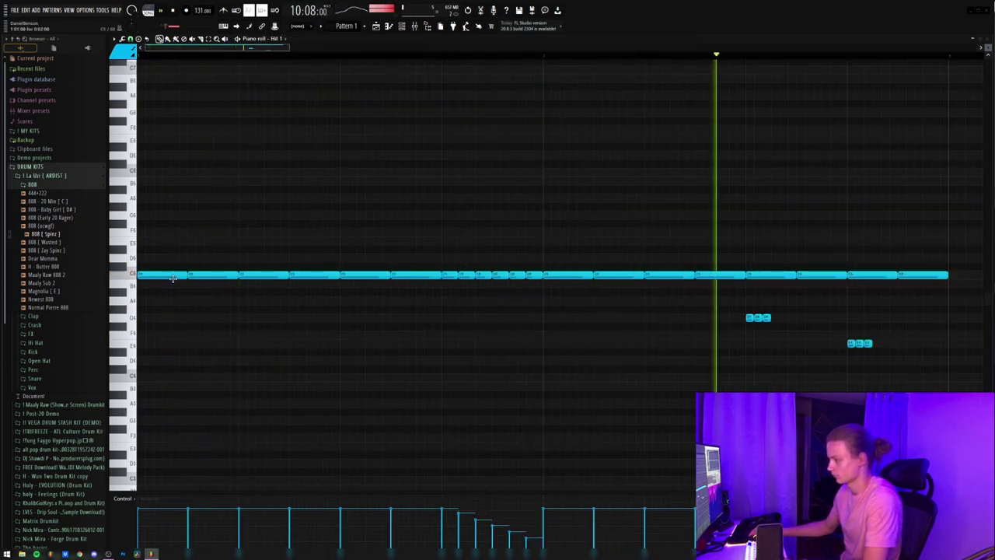
In the Hit 1 pattern, move the three G4 notes two steps earlier and layer quieter A3 and C4 notes in bar 1
left_click_drag(748, 317, 696, 318)
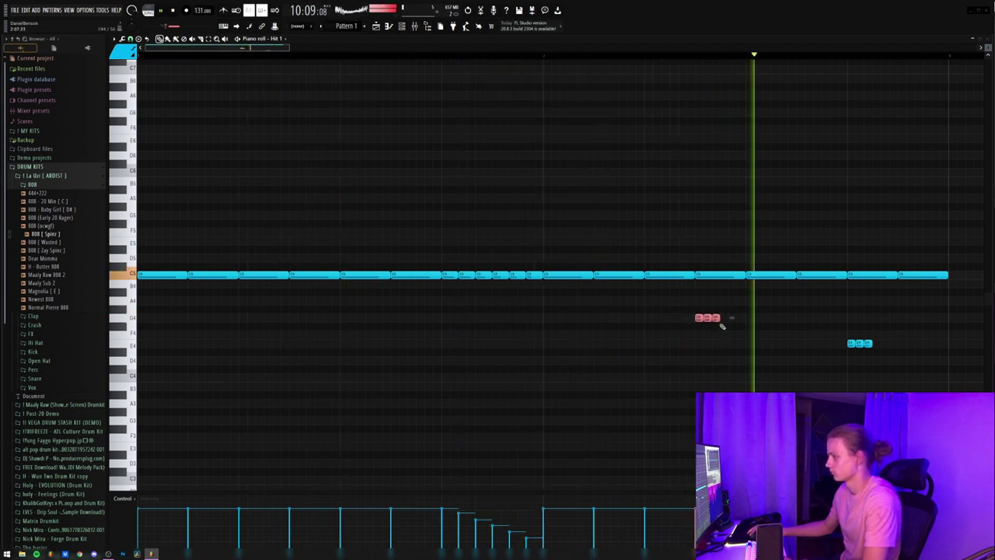
left_click(778, 327)
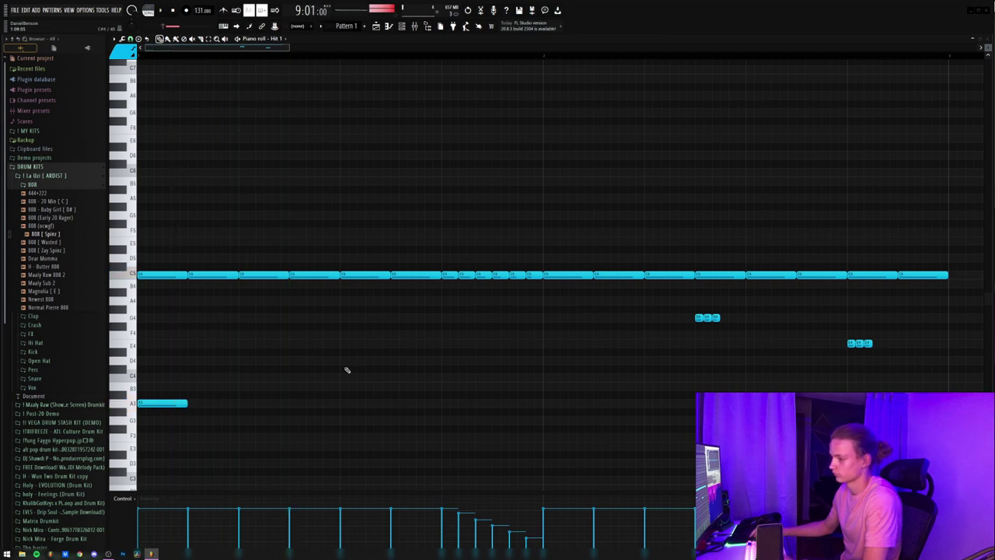
left_click(311, 379)
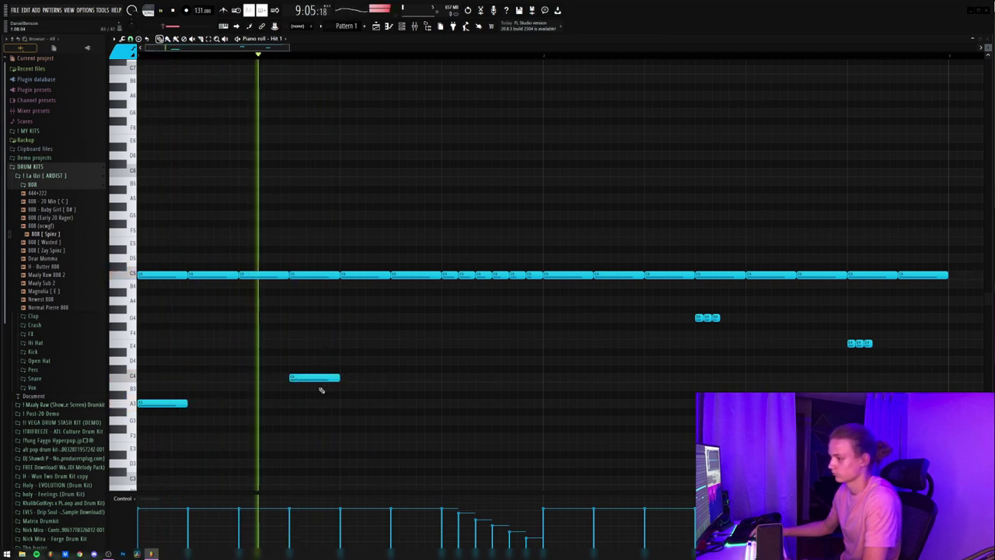
mouse_move(357, 380)
left_mouse_down()
mouse_move(303, 378)
mouse_move(337, 380)
left_mouse_up()
key("space")
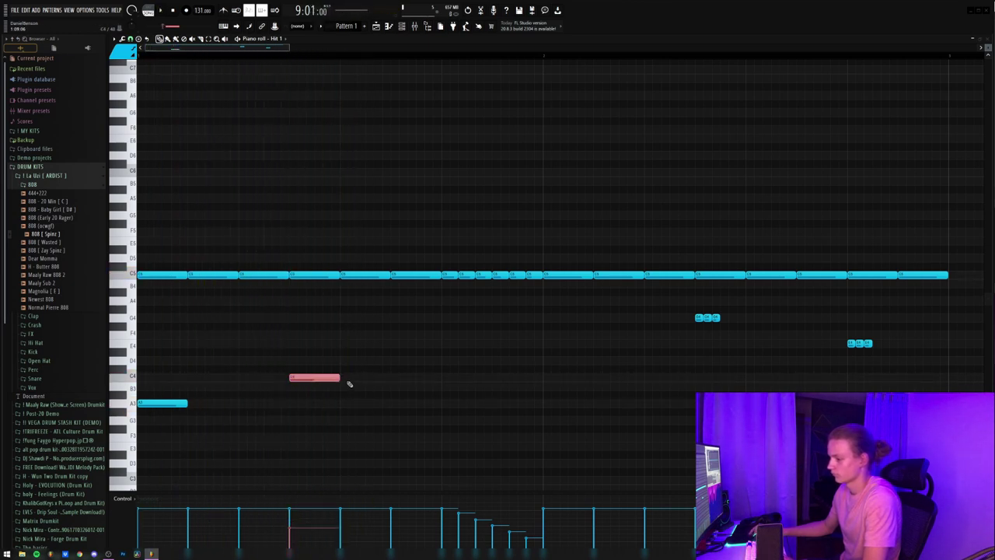
left_click(185, 403)
key("space")
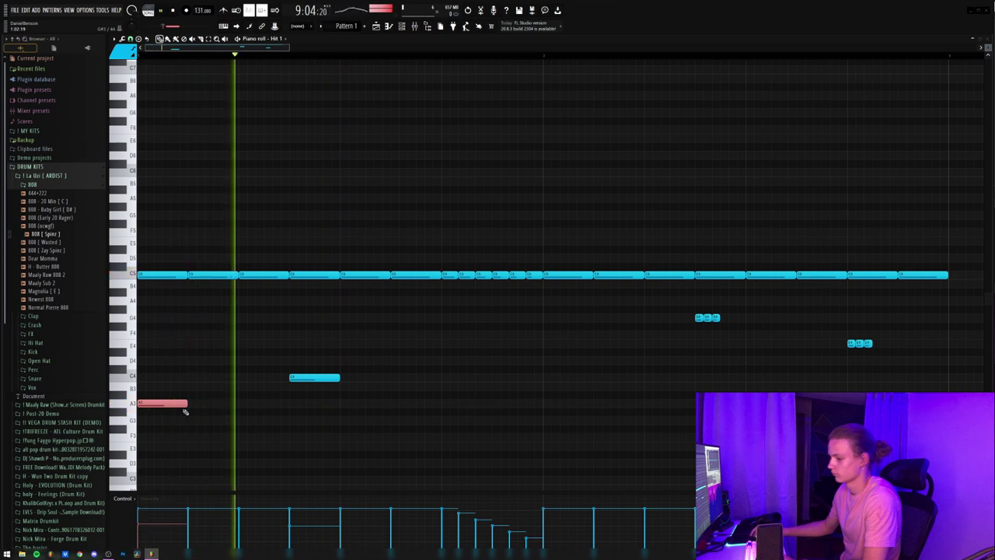
Add a C4 note and a rising C4-to-F4 run at the end of bar 1, followed by a four-step C4 note in bar 2
left_click(400, 378)
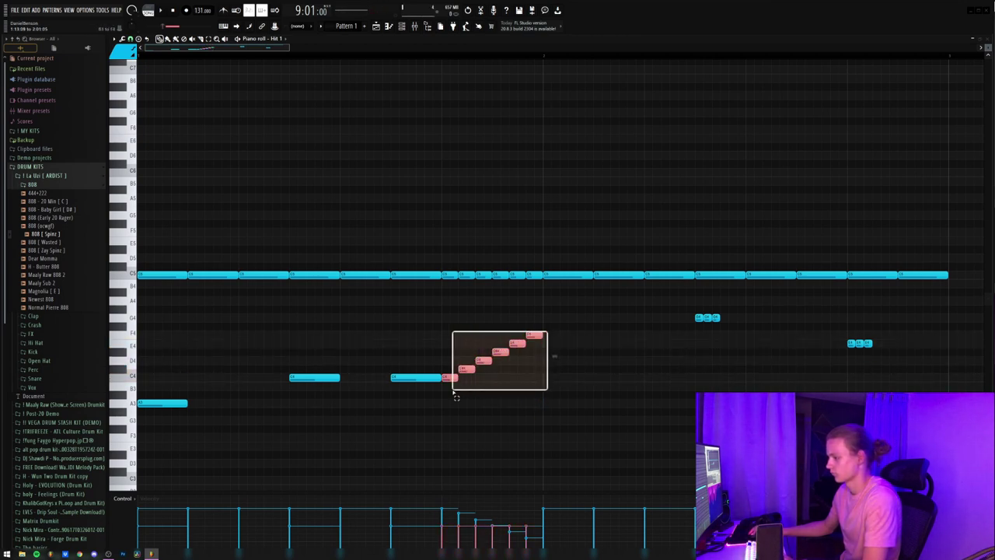
left_click_drag(454, 392, 454, 392)
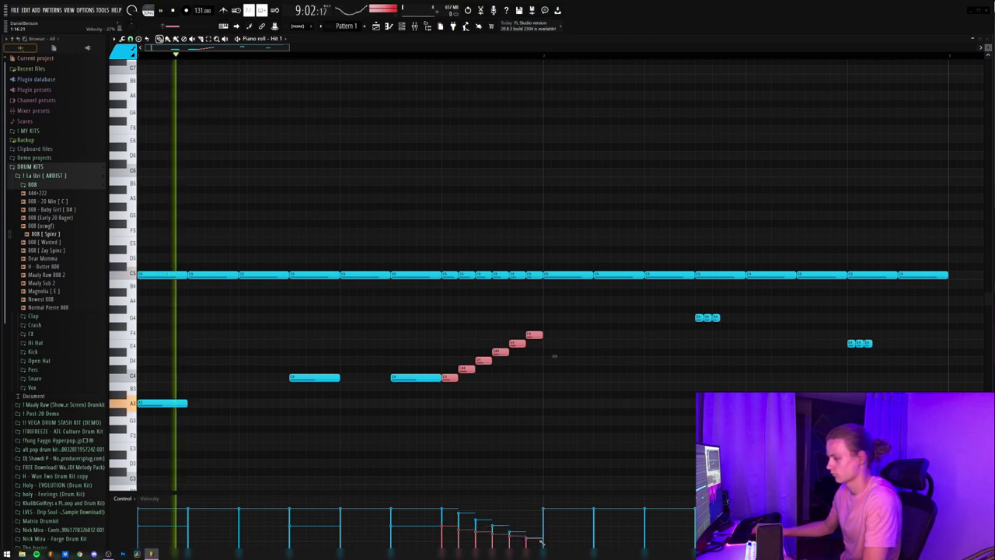
left_click(532, 420, "ctrl")
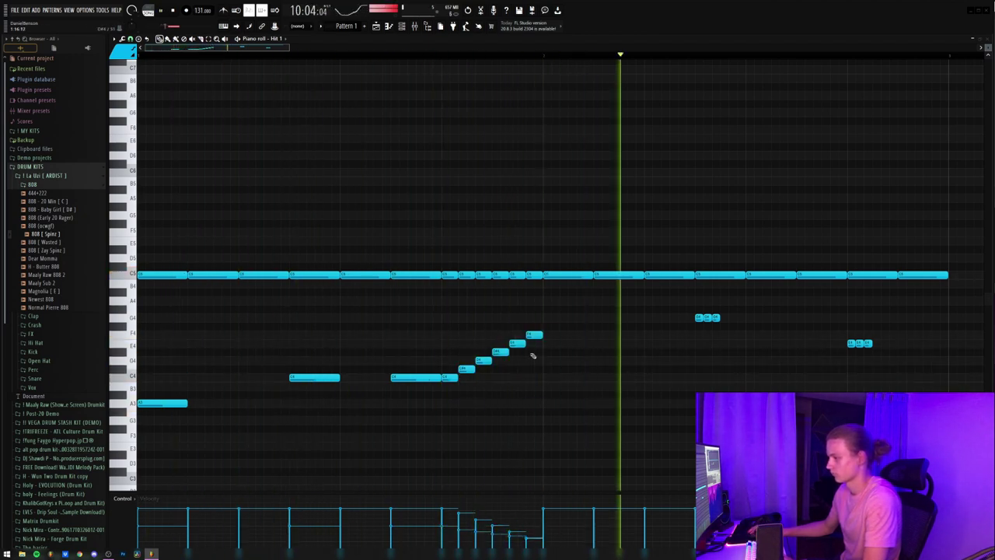
left_click(549, 378)
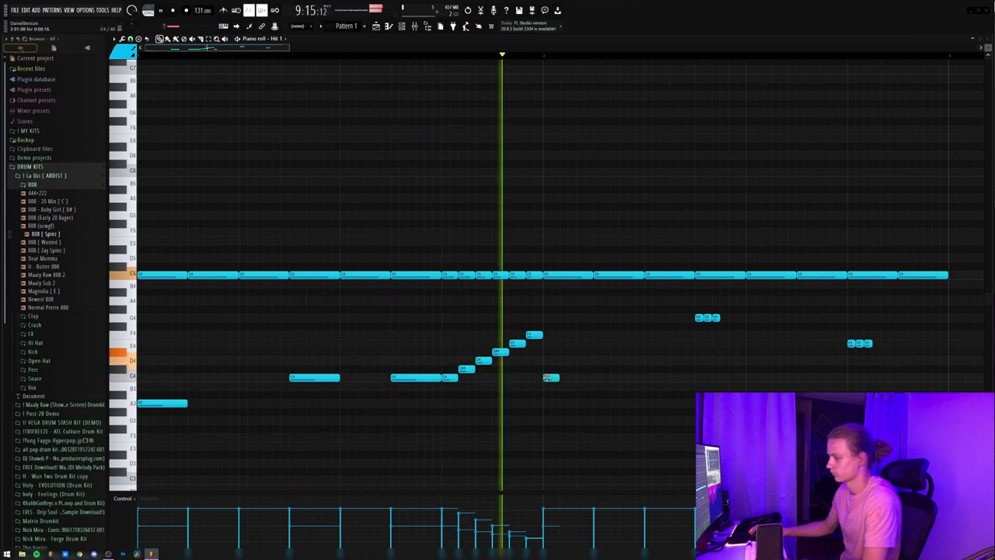
left_click_drag(558, 378, 627, 377)
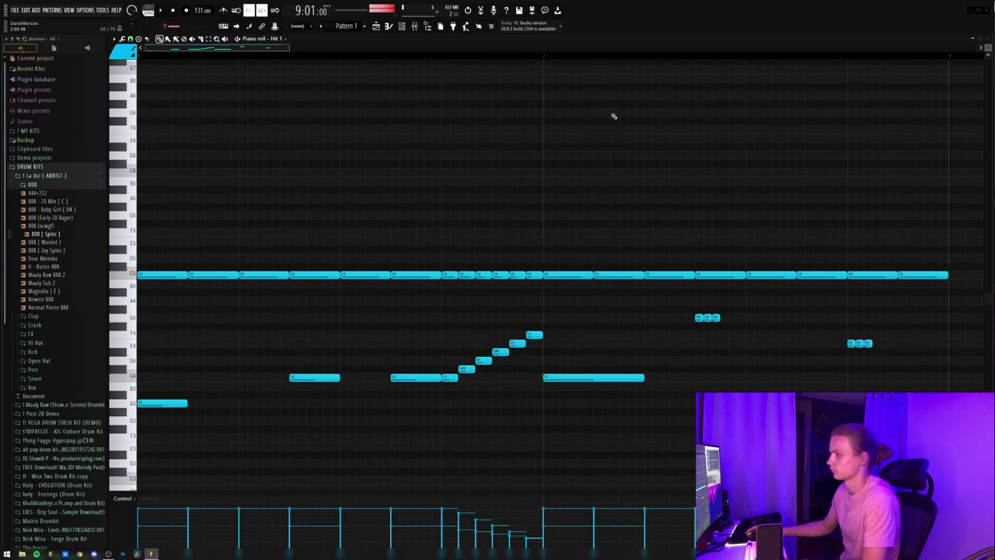
Duplicate the whole two-bar Hit 1 pattern into bars 3 and 4
scroll(613, 116, "down", 6)
key("ctrl+a")
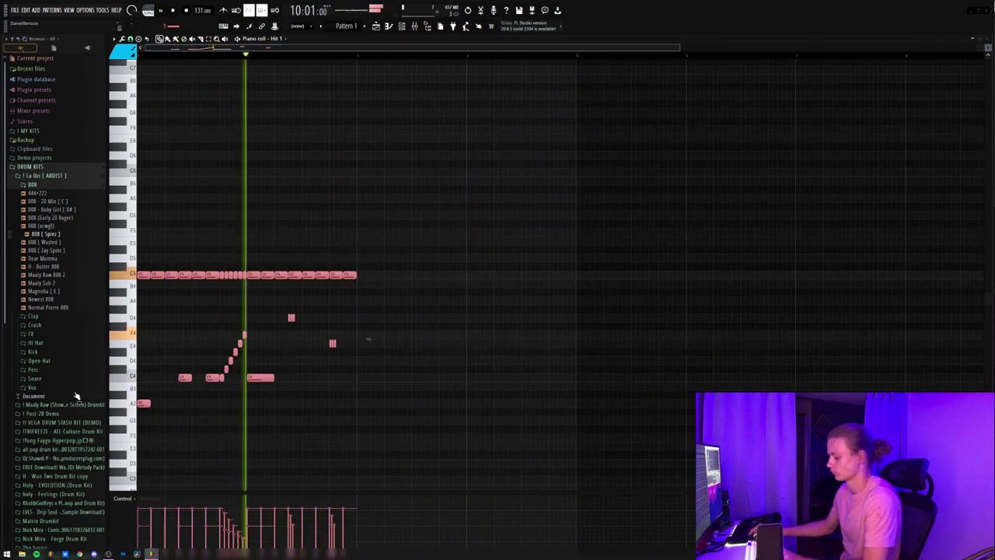
key("ctrl+b")
key("ctrl+d")
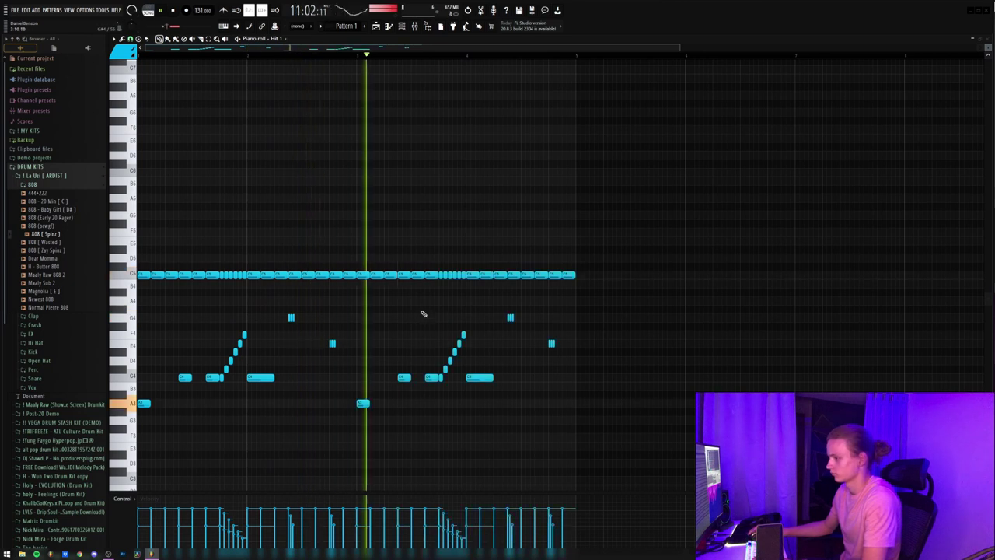
Replace the C5 note on step 5 of bar 4 with two shorter C5 notes
left_click(445, 300)
right_click(454, 300)
right_click(500, 274)
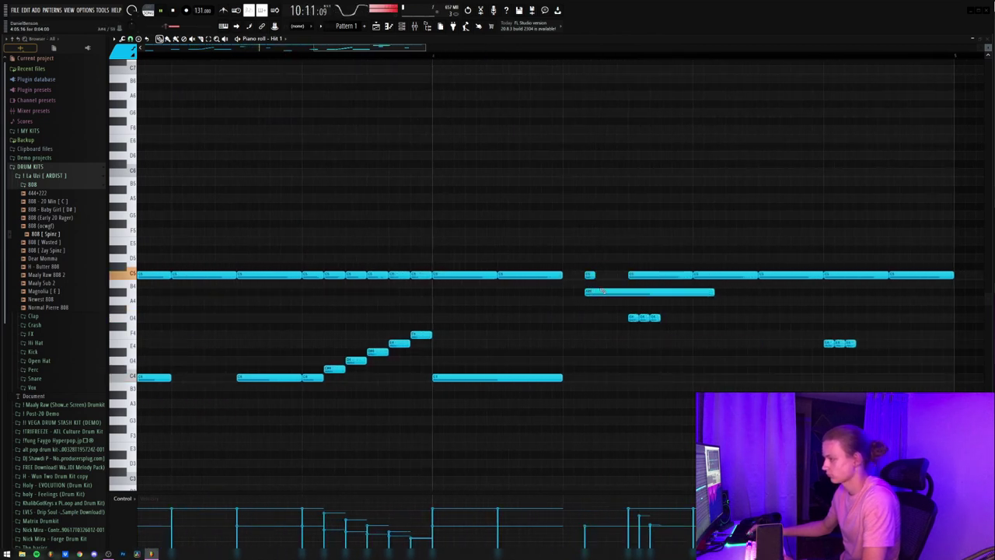
right_click(606, 292)
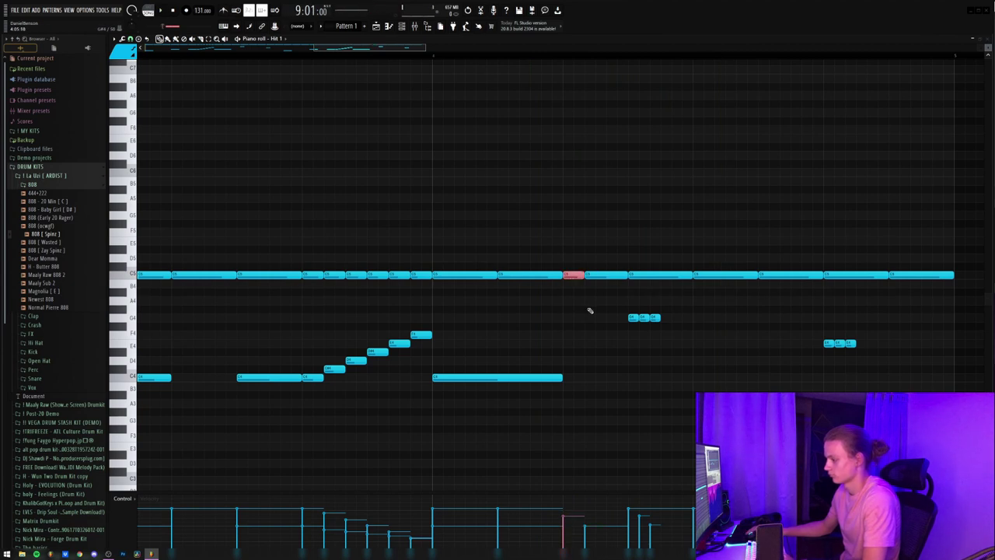
Transpose the group of three G4 notes in bar 4 up to D5 and play back that section
scroll(619, 323, "down", 3)
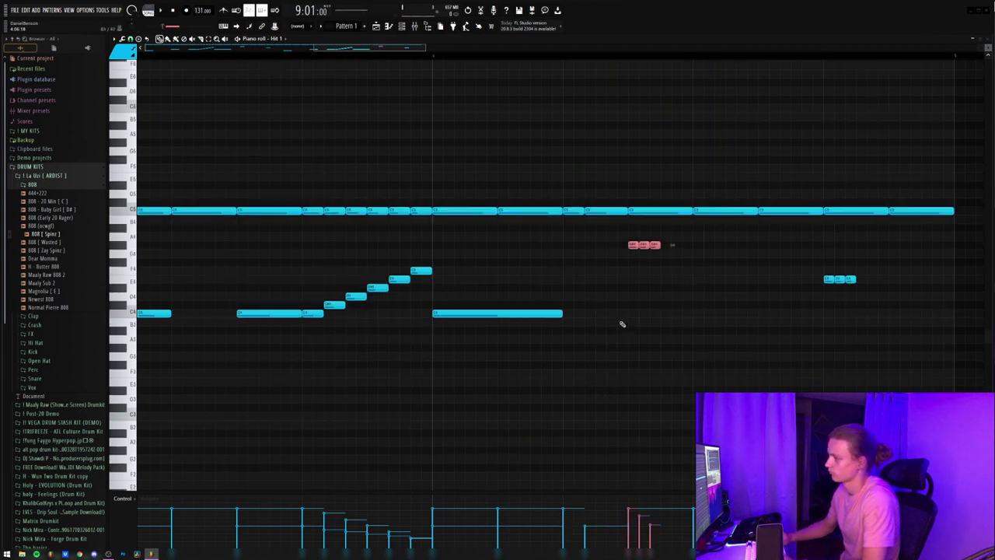
key("shift+Up")
key("shift+Up")
key("space")
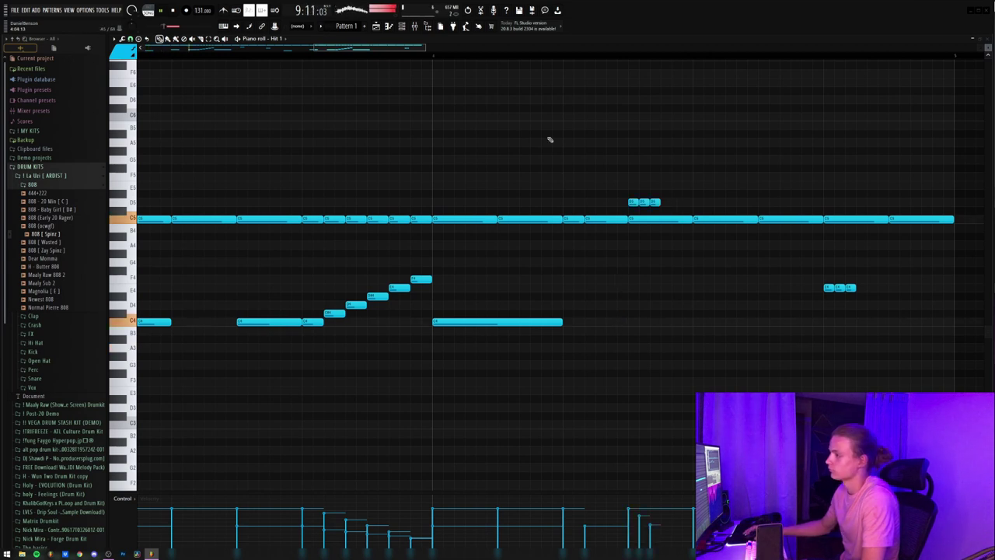
left_click(504, 58)
scroll(503, 57, "down", 4)
left_click(505, 57)
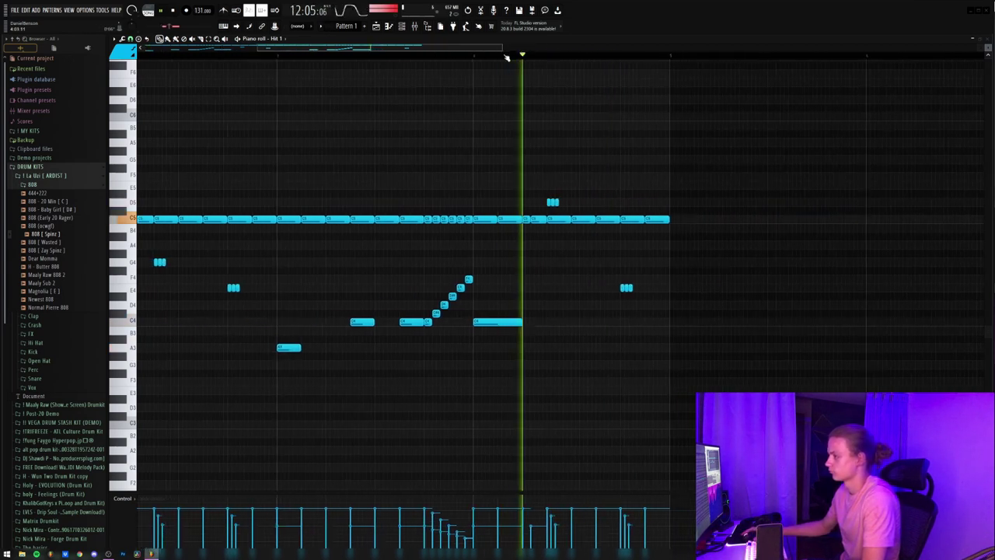
Split the second C5 hit of bar 1 into two shorter, uneven notes and repeat the change in bar 3
scroll(506, 58, "up", 2)
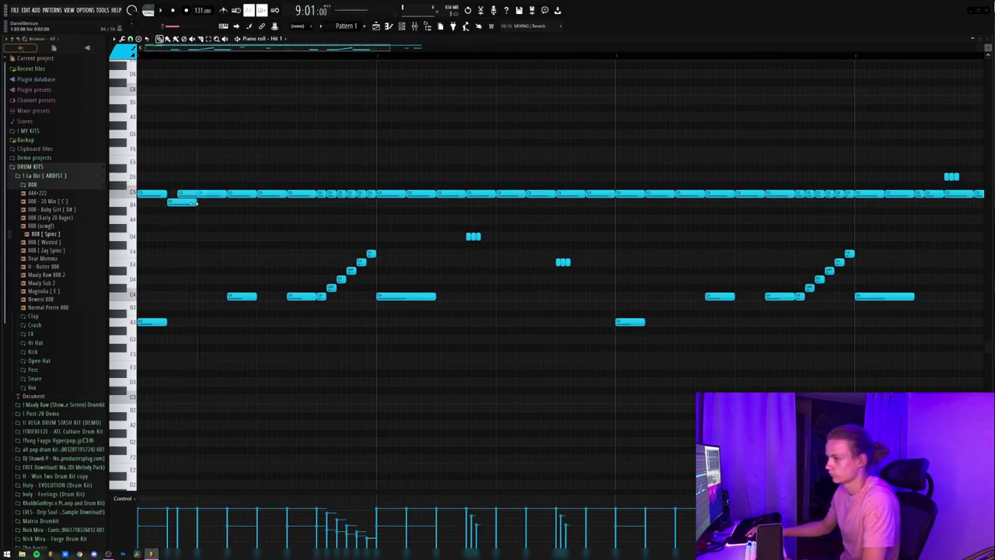
left_click(180, 192)
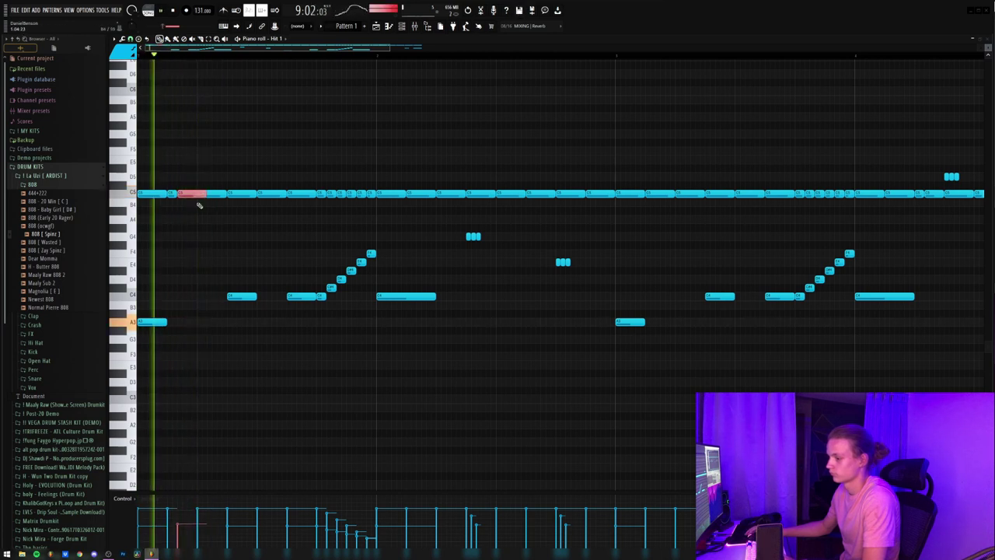
key("space")
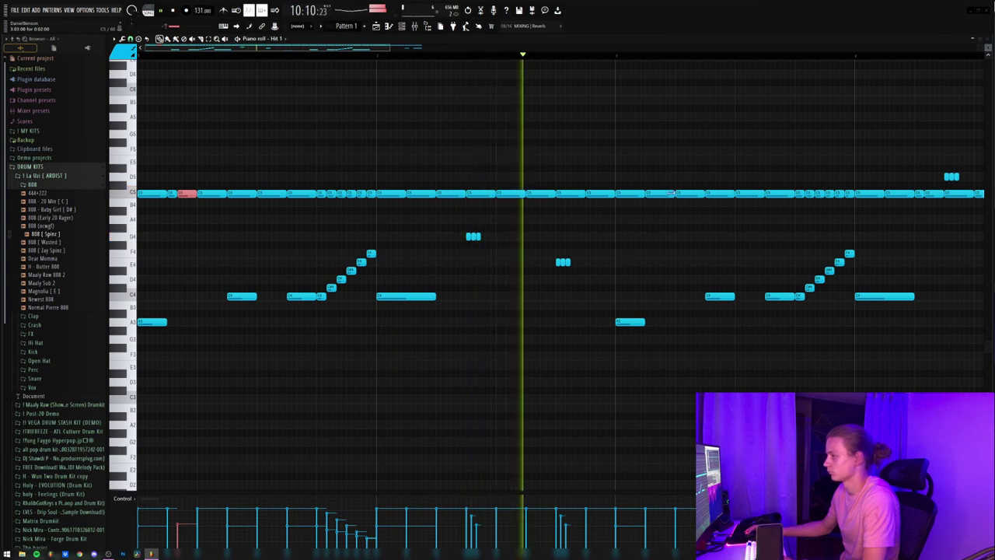
right_click(659, 193)
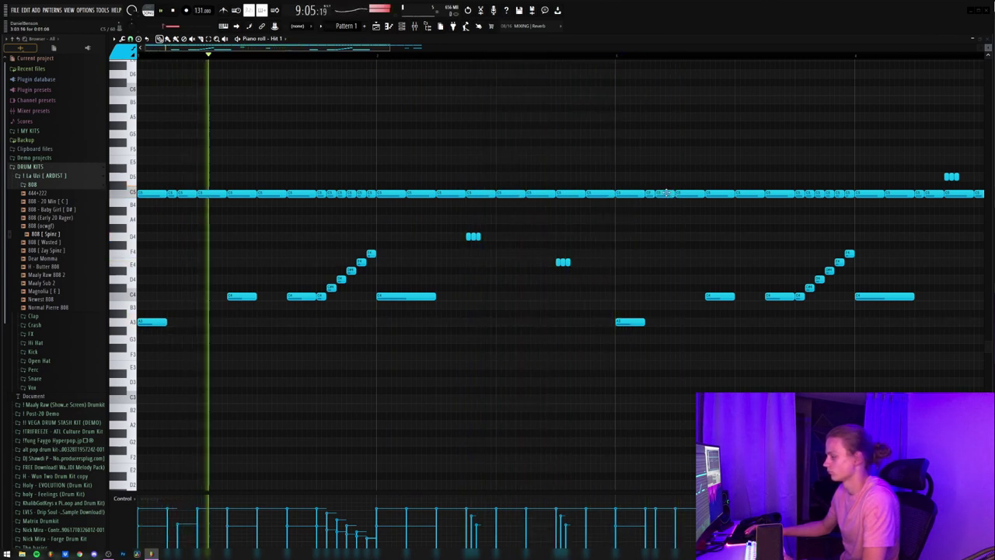
left_click(662, 194)
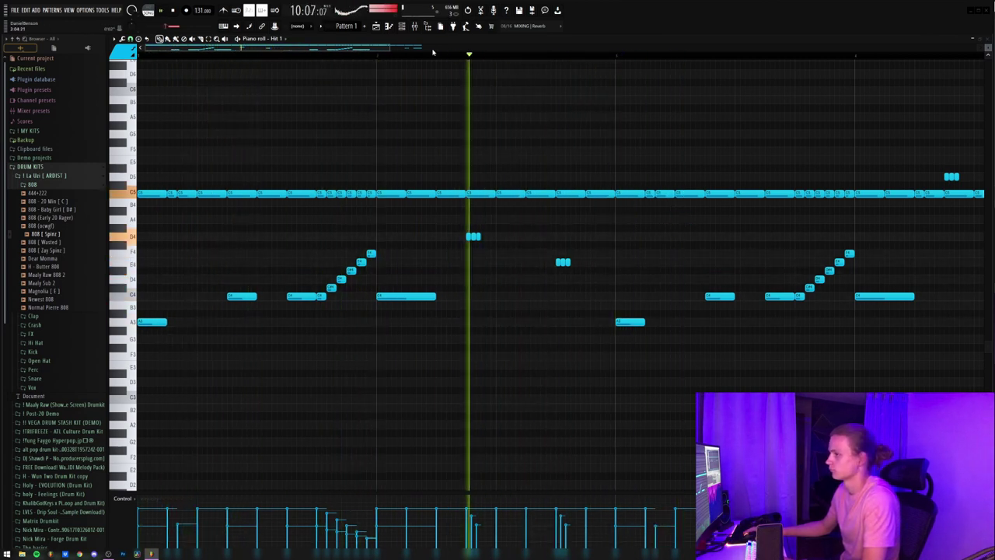
Duplicate the four-bar Hit 1 pattern into bars 5 to 8
scroll(435, 63, "down", 4)
scroll(437, 72, "down", 2)
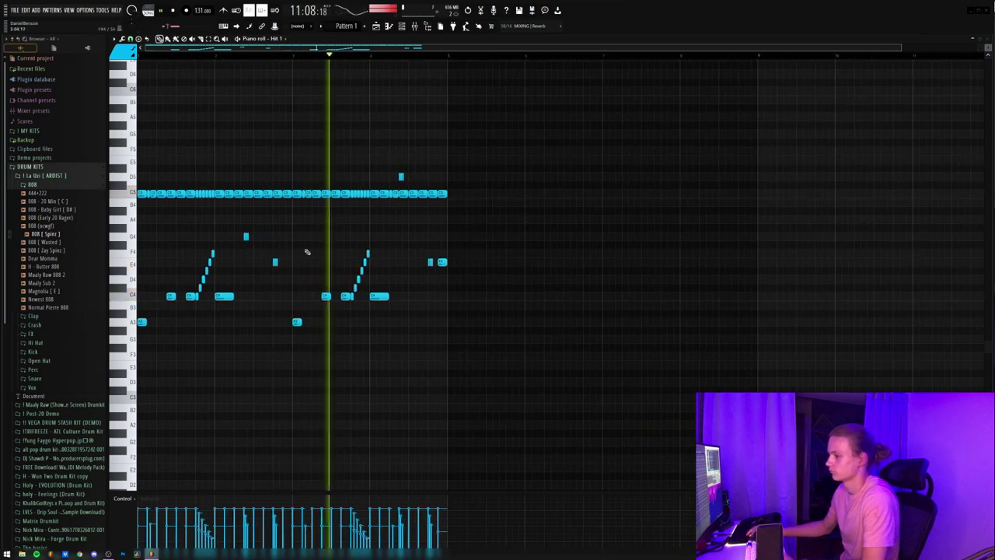
left_click_drag(292, 215, 244, 283)
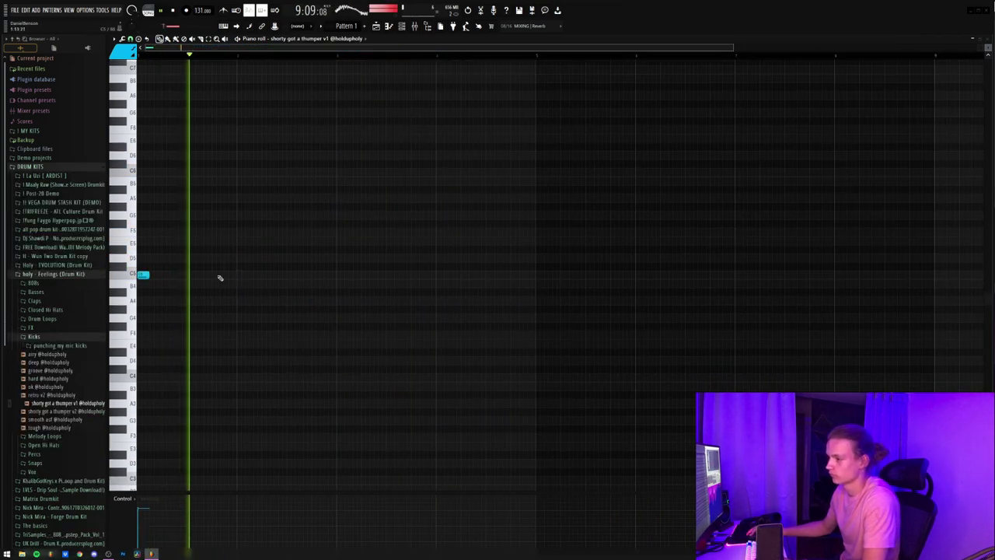
Add C5 hits for the "shorty got a thumper v1" kick on steps 5 and 13 of bar 2
left_click(220, 275)
right_click(220, 275)
left_click(268, 275)
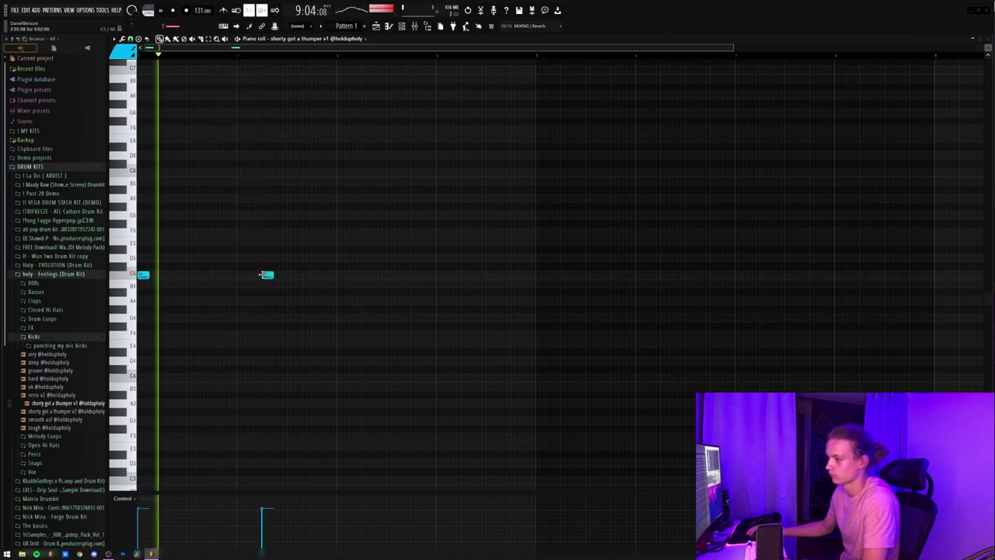
left_click(293, 291)
right_click(293, 291)
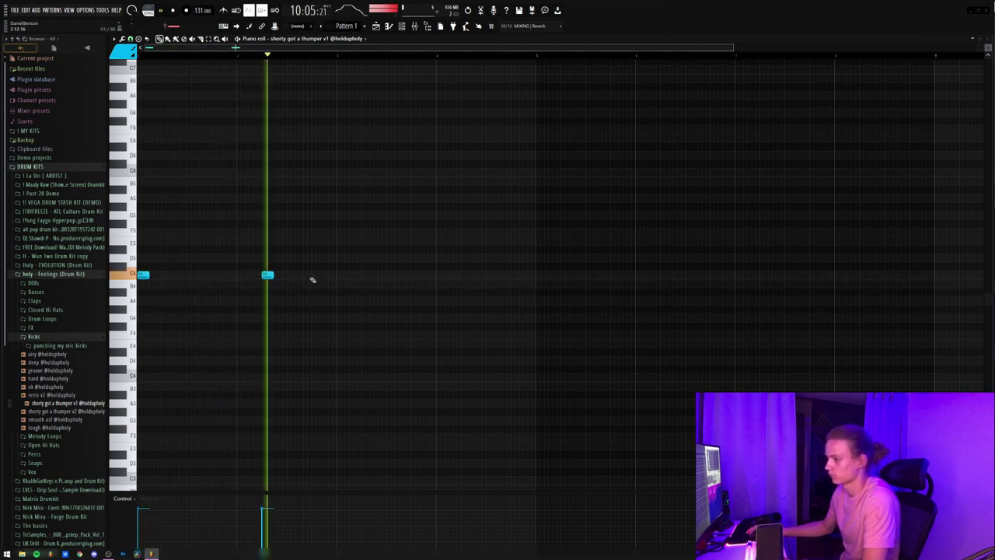
left_click(318, 274)
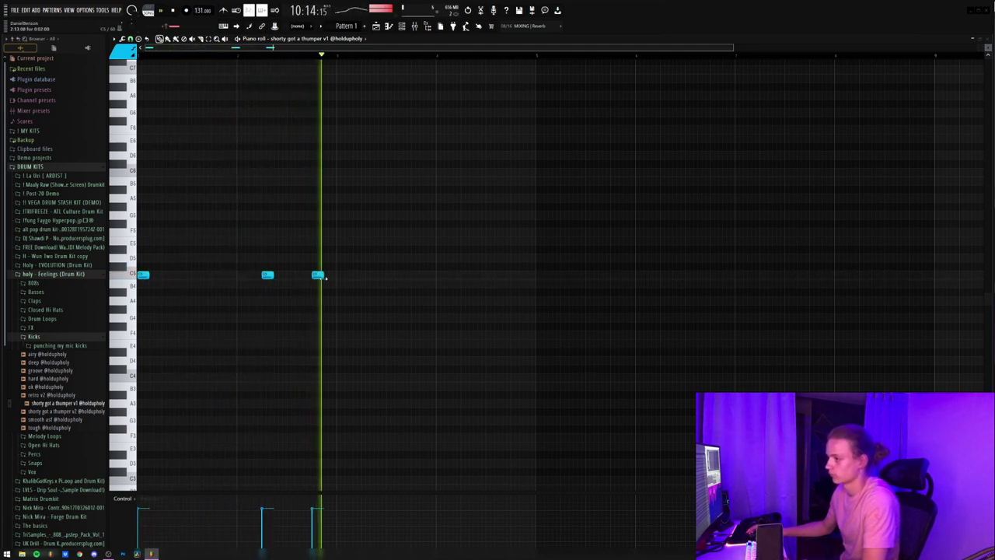
Duplicate the two-bar kick pattern into bars 3 and 4, and repeat the resulting four bars in bars 5 to 8
key("ctrl+a")
left_click_drag(146, 276, 344, 272)
left_click(356, 251)
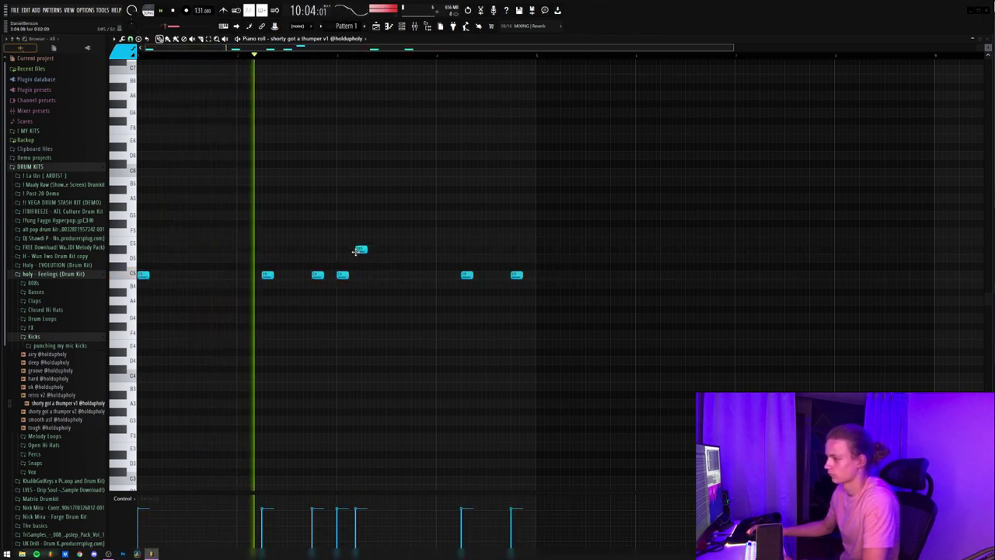
right_click(358, 251)
left_click_drag(596, 238, 542, 277)
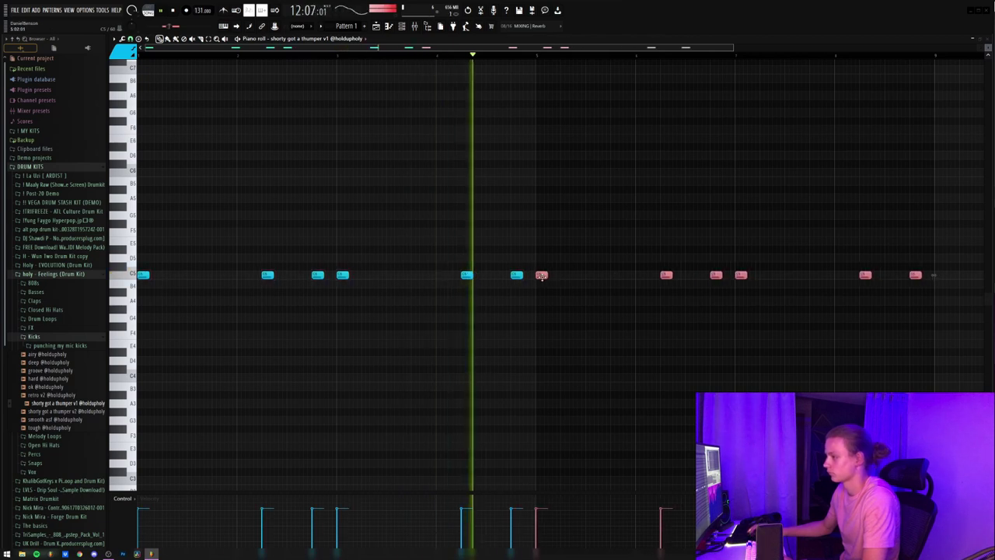
left_click(553, 259)
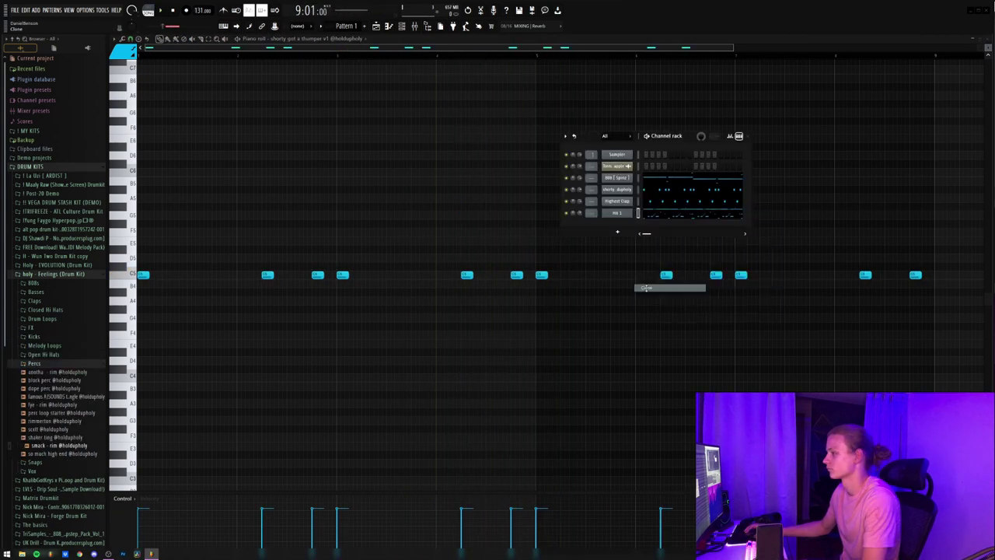
Clone the Hit 1 channel with its sample reversed and open the clone's piano roll
left_click(618, 224)
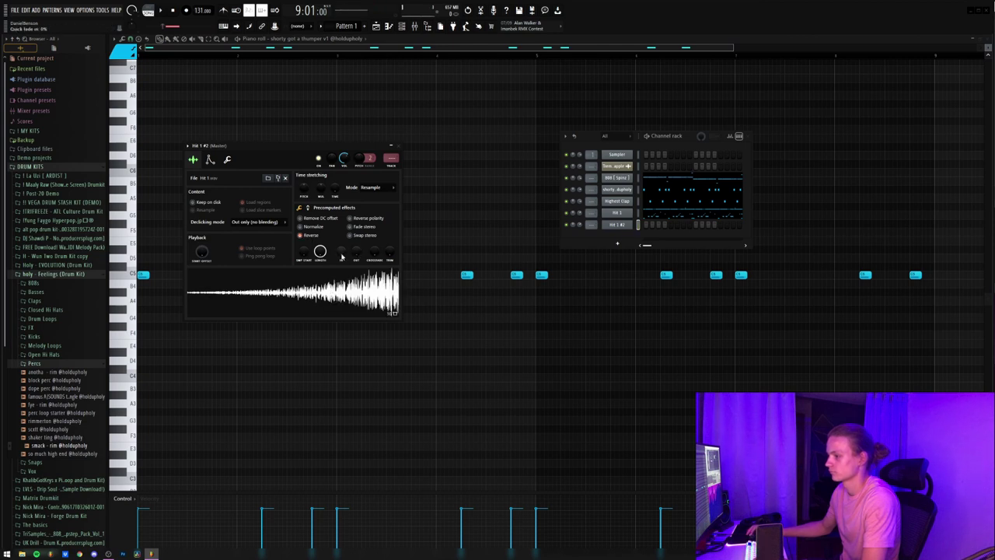
left_click(396, 145)
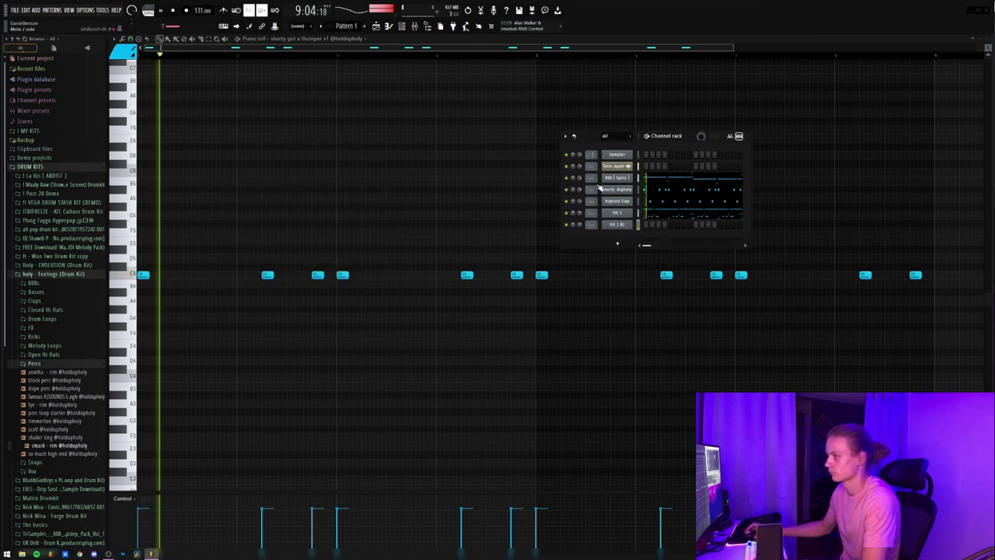
left_click(618, 224)
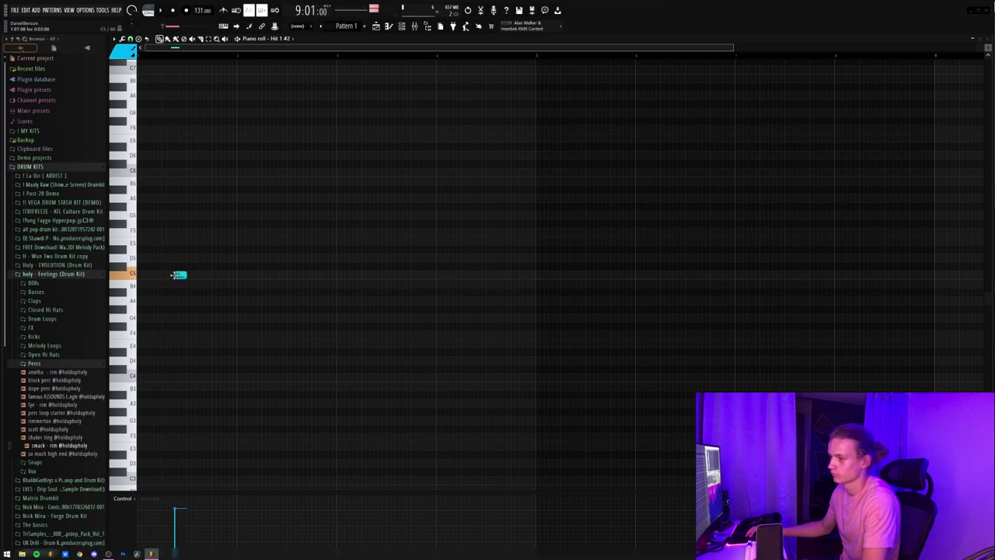
Place C5 notes for the reversed Hit 1 clone on step 7 of bars 1 and 3 and step 13 of bar 4
left_click(314, 190)
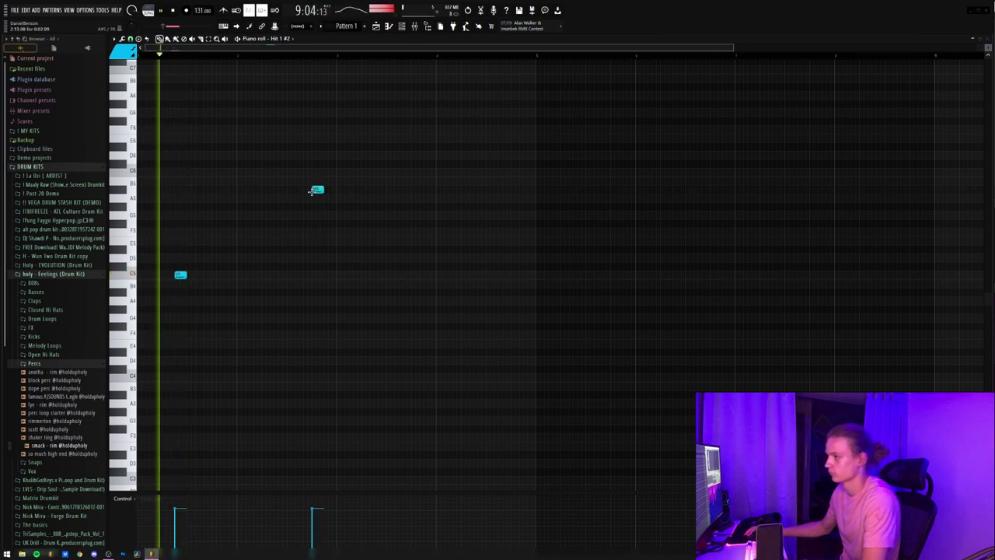
right_click(314, 191)
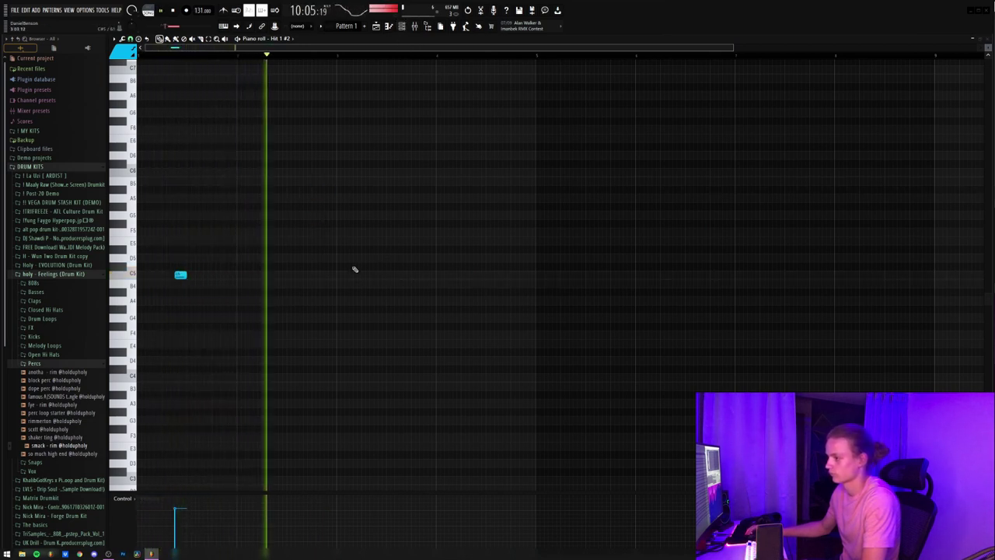
left_click(387, 276)
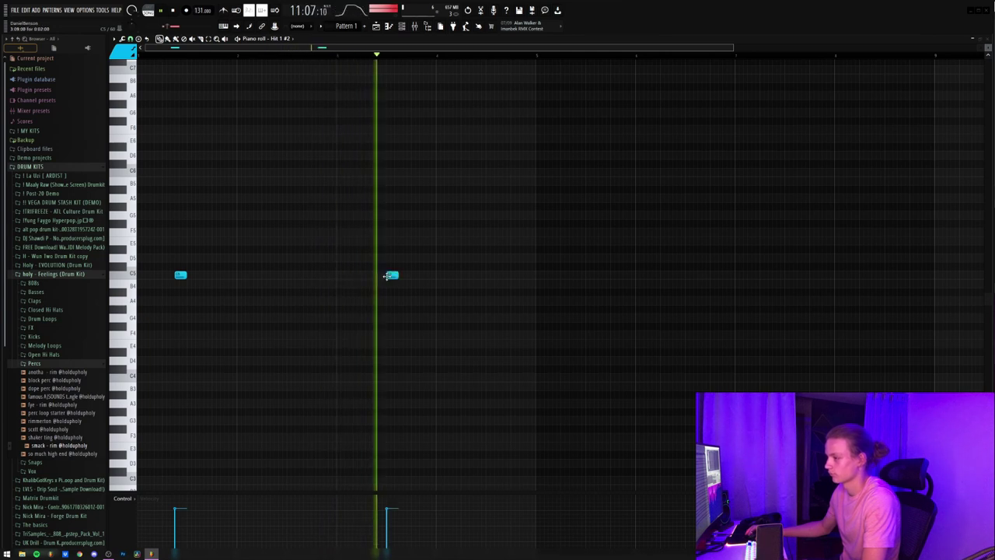
right_click(388, 276)
left_click(373, 276)
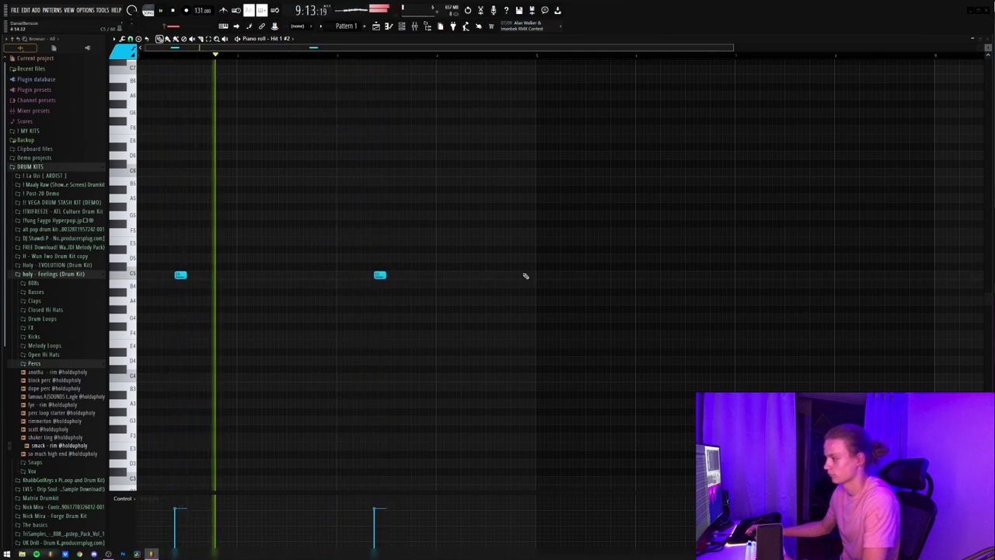
left_click(516, 275)
Duplicate the reversed hit's four-bar pattern into bars 5 to 8
left_click_drag(570, 238, 178, 342)
key("ctrl+b")
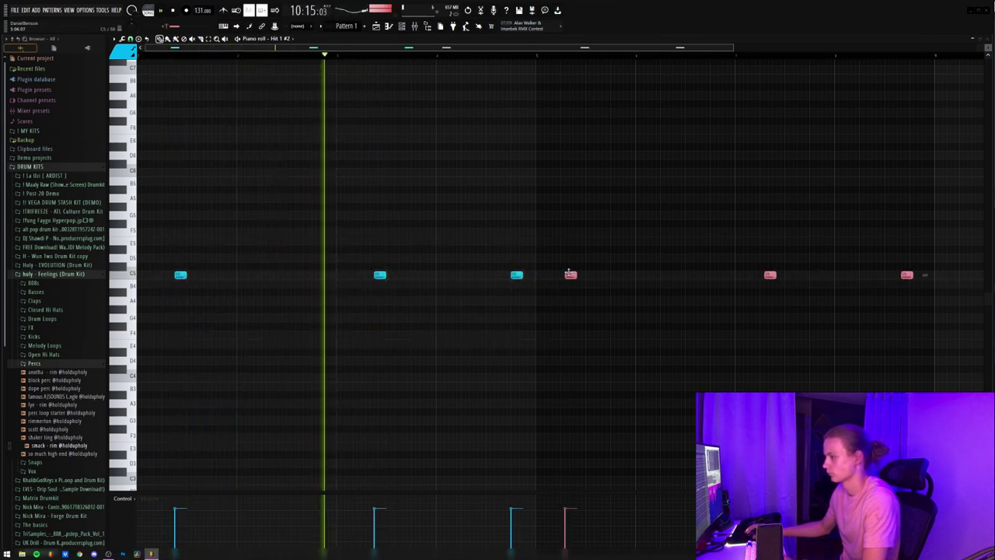
key("ctrl+d")
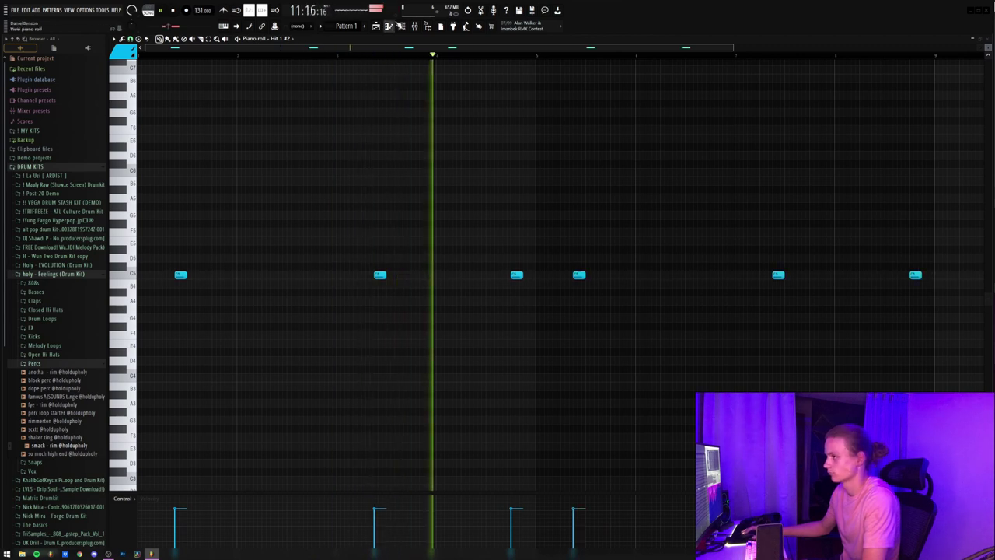
Delete the original Hit 1's C5 notes on step 7 of bars 1 and 3 and step 13 of bar 4
key("F6")
right_click(629, 212)
left_click(650, 214)
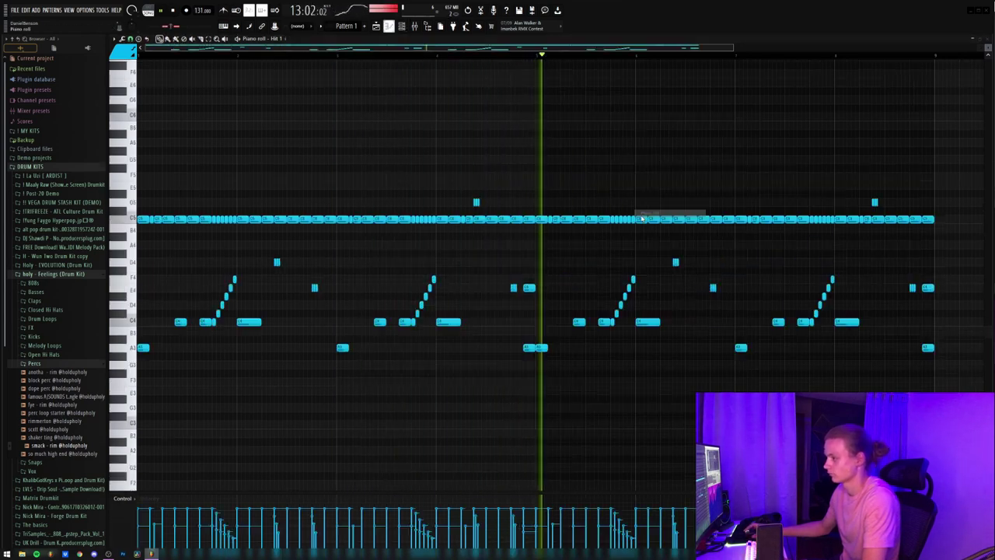
right_click(517, 220)
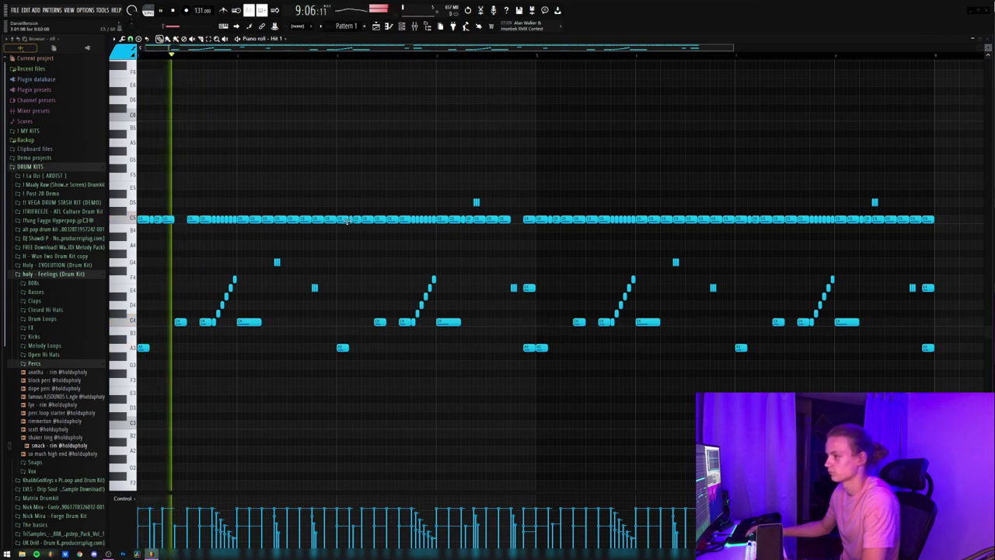
right_click(379, 219)
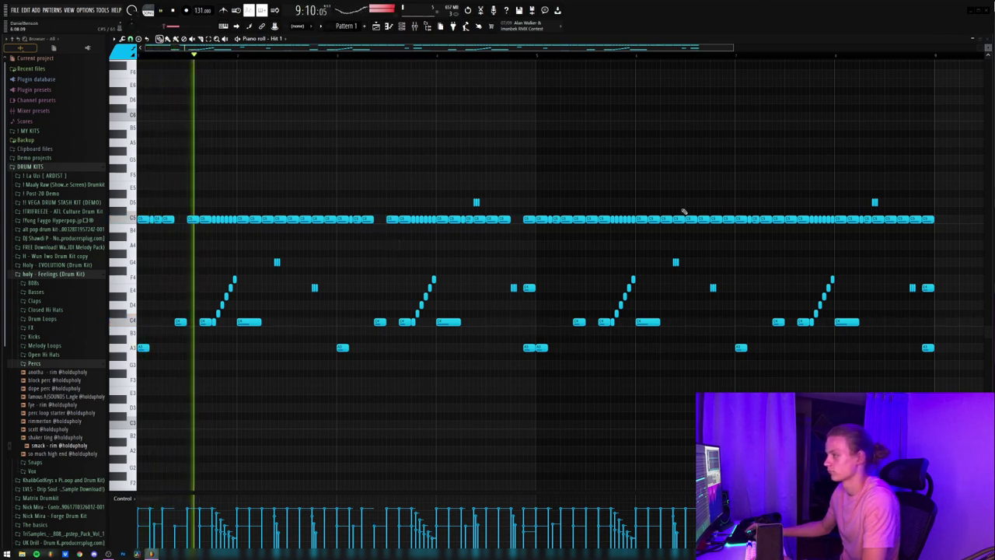
Replace the Hit 1 notes in bars 5 to 8 with a copy of the edited bars 1 to 4
left_click_drag(959, 186, 540, 412)
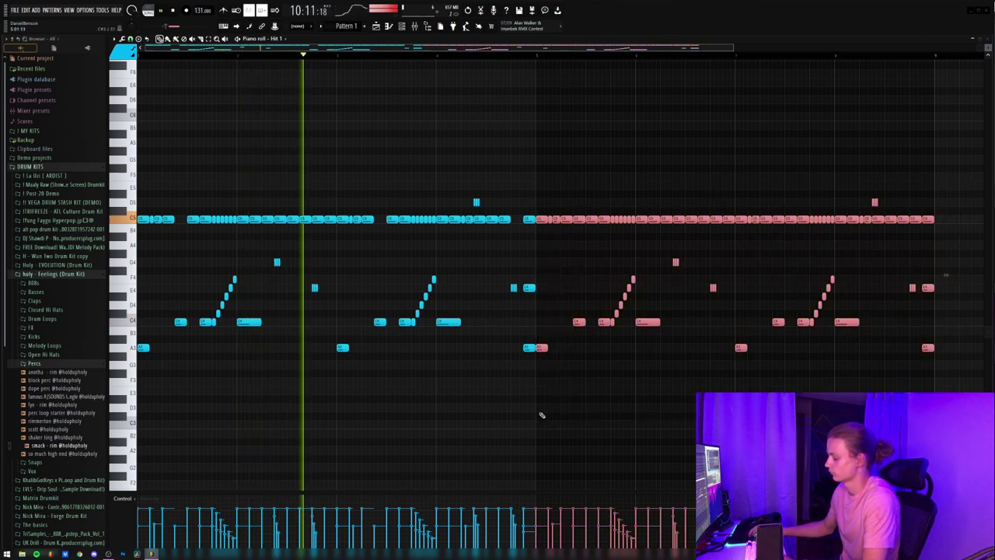
key("Delete")
key("ctrl+a")
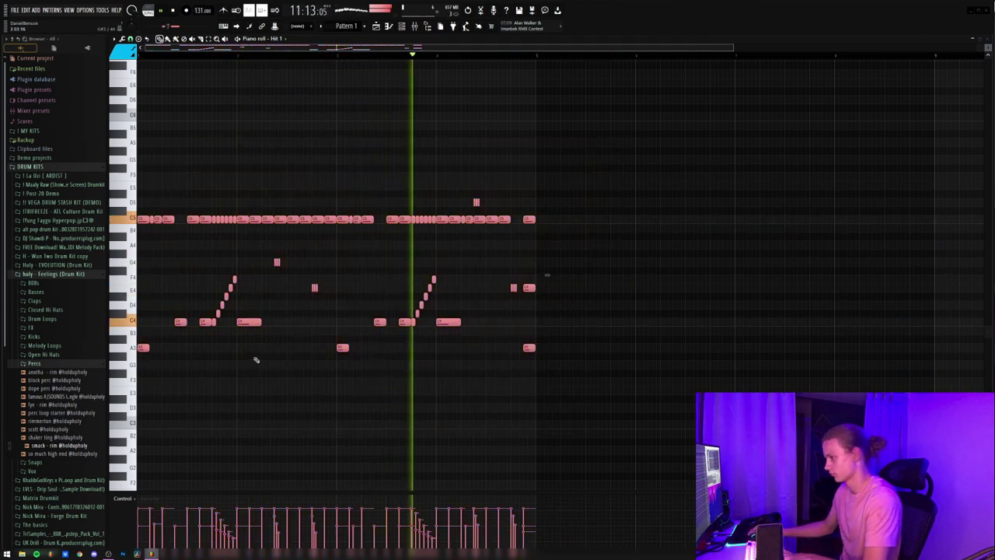
key("ctrl+b")
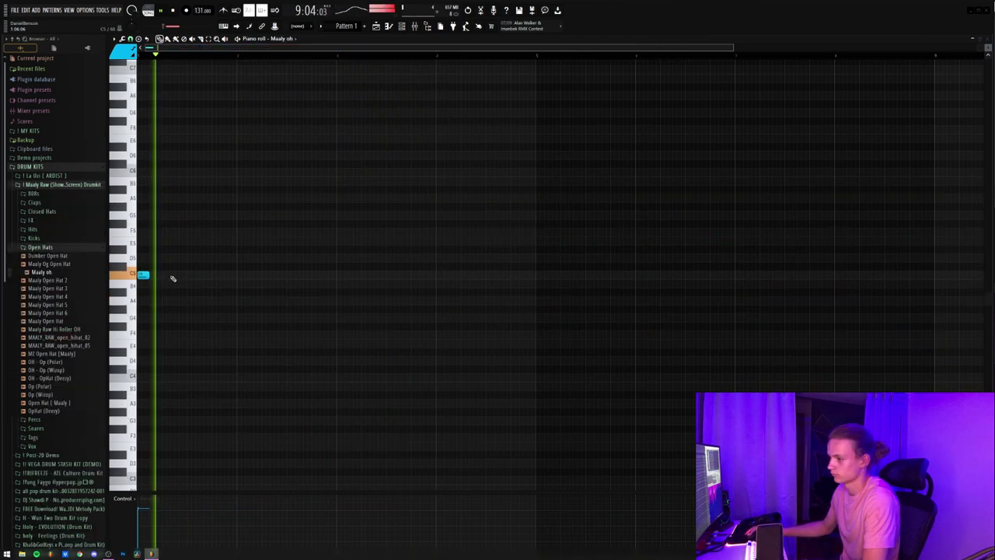
Add a quieter C5 Maaly oh open hat on step 7 of bar 1 and duplicate the two-note pair into bar 3
left_click(177, 274)
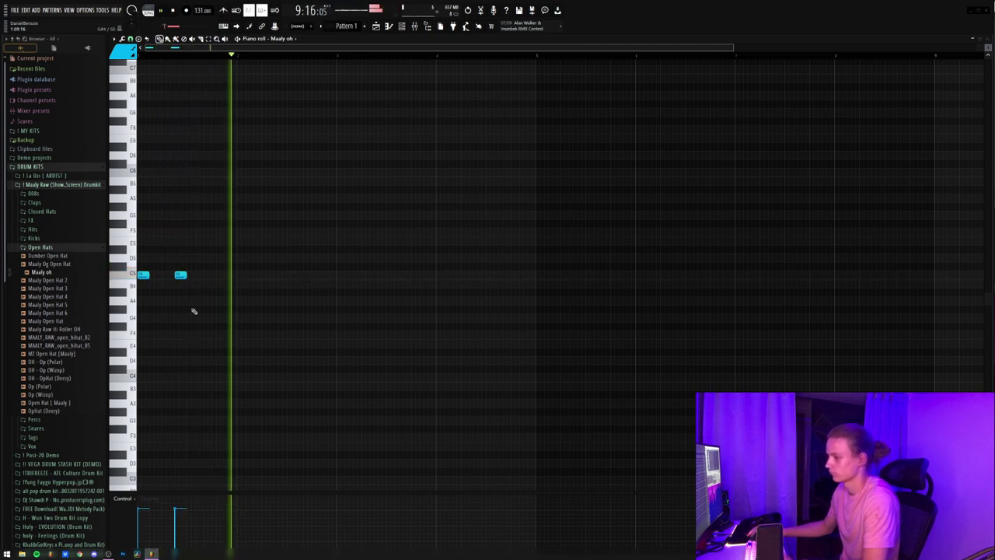
left_click_drag(193, 311, 171, 266)
key("ctrl+a")
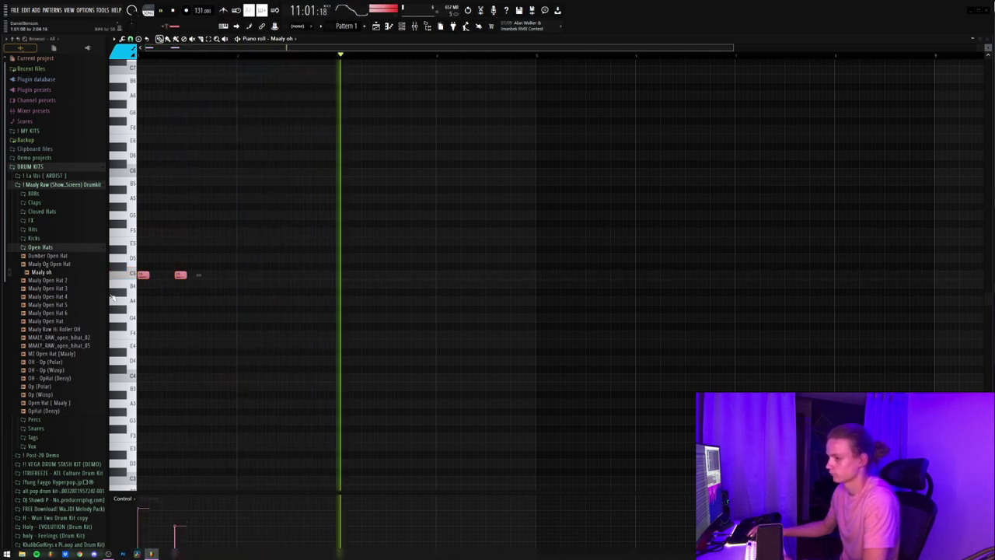
key("space")
left_click_drag(336, 277, 339, 278)
key("space")
left_click(355, 298)
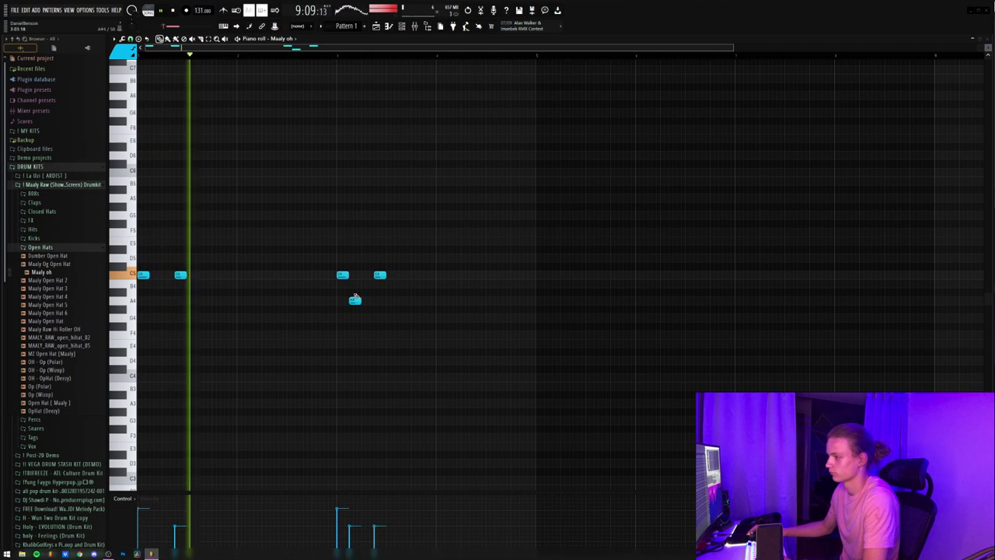
right_click(355, 298)
Select all four Maaly oh open-hat notes and duplicate them along the pattern
left_click_drag(512, 245, 341, 285)
key("ctrl+a")
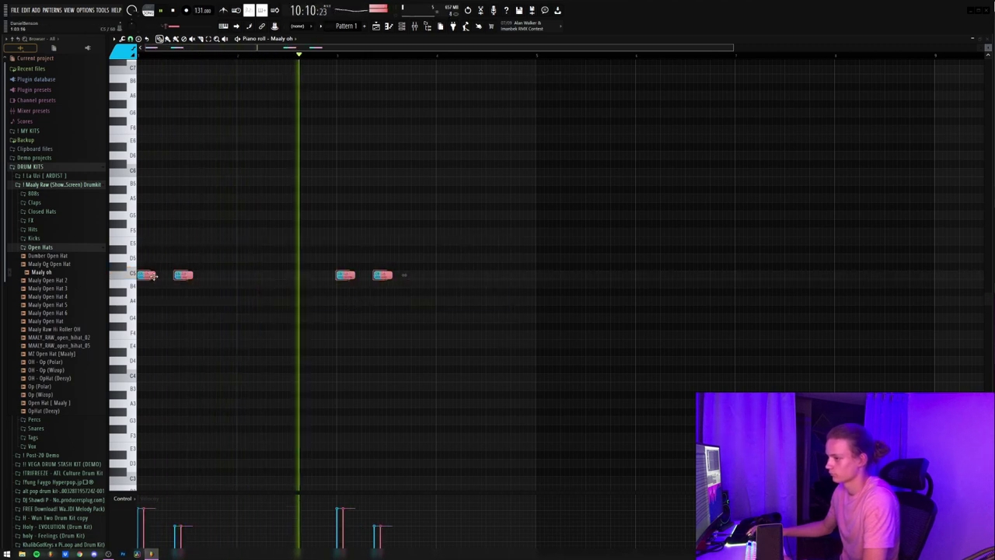
key("ctrl+b")
key("ctrl+d")
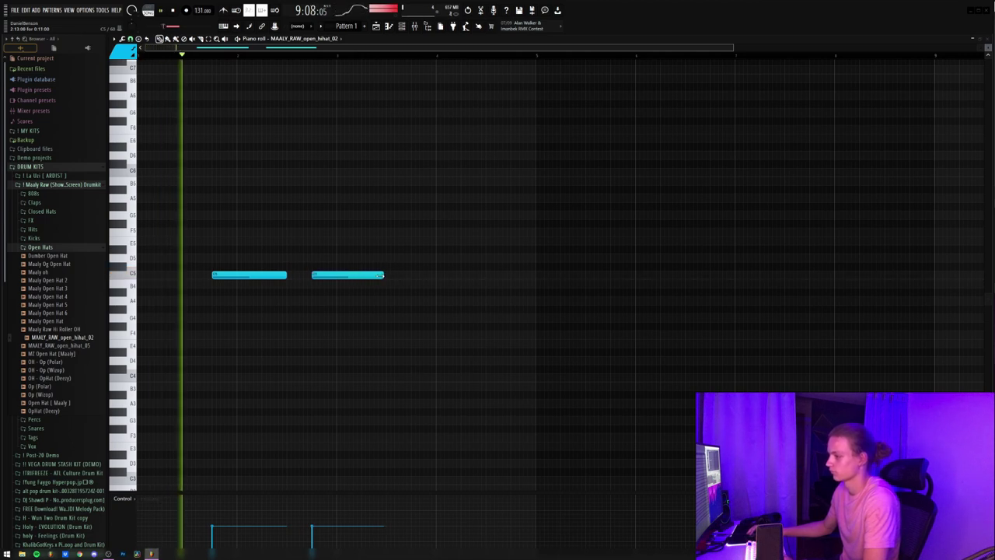
Shorten the MAALY_RAW_open_hihat_02 note on step 13 of bar 2 to four steps and add a two-step B4 slide note on step 15
left_click_drag(382, 275, 338, 274)
left_click(327, 283)
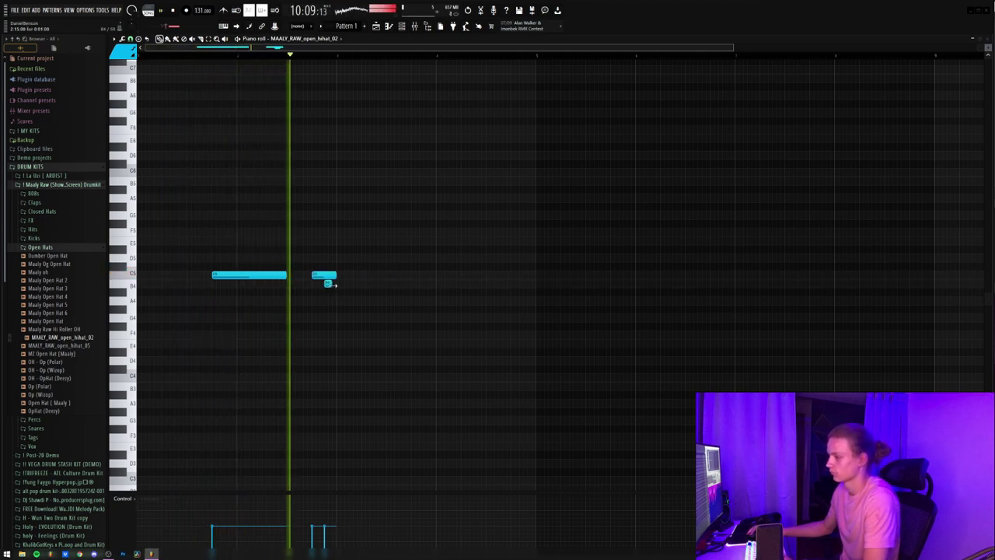
double_click(330, 283)
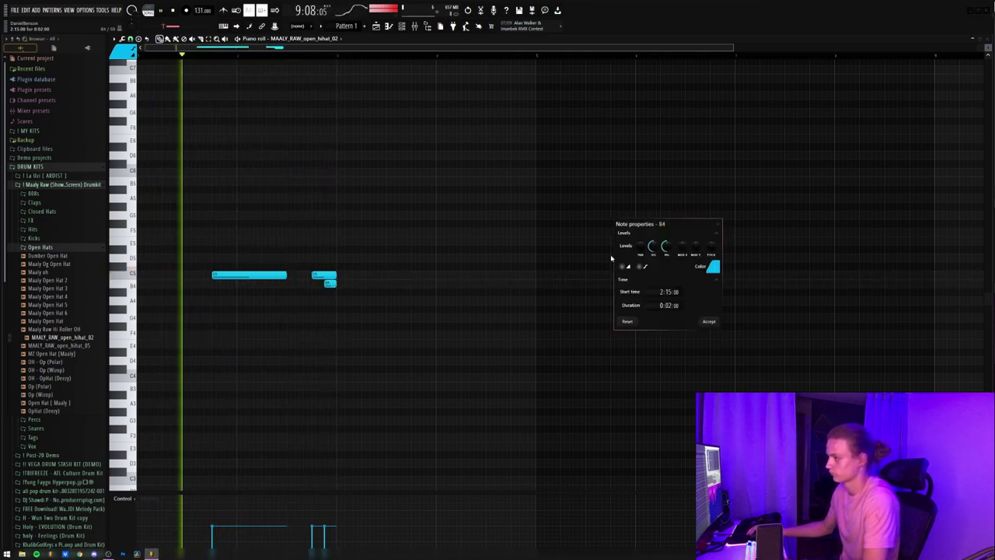
left_click(709, 322)
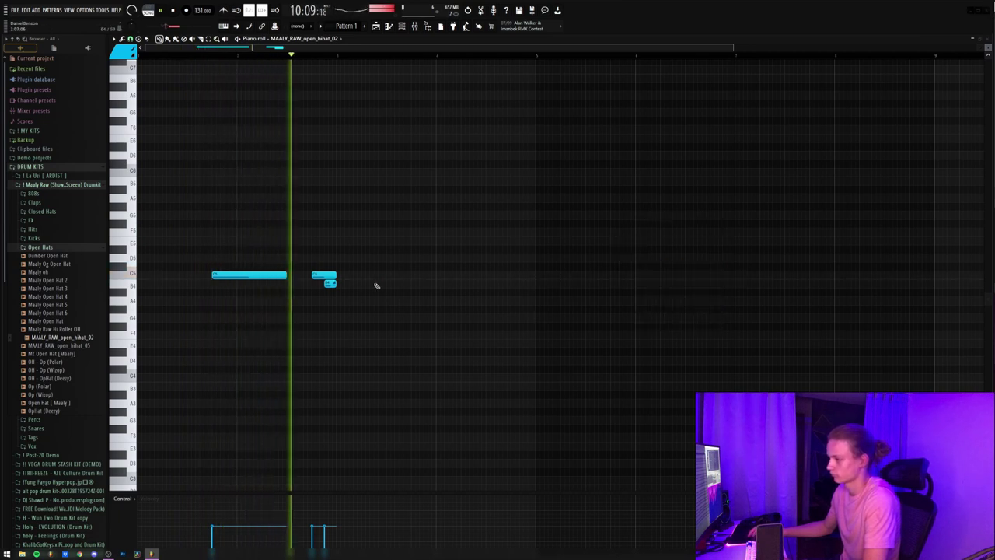
Raise the velocity of all three open-hat notes and make the first C5 note span four steps from the start of bar 1
left_click_drag(400, 256, 249, 272)
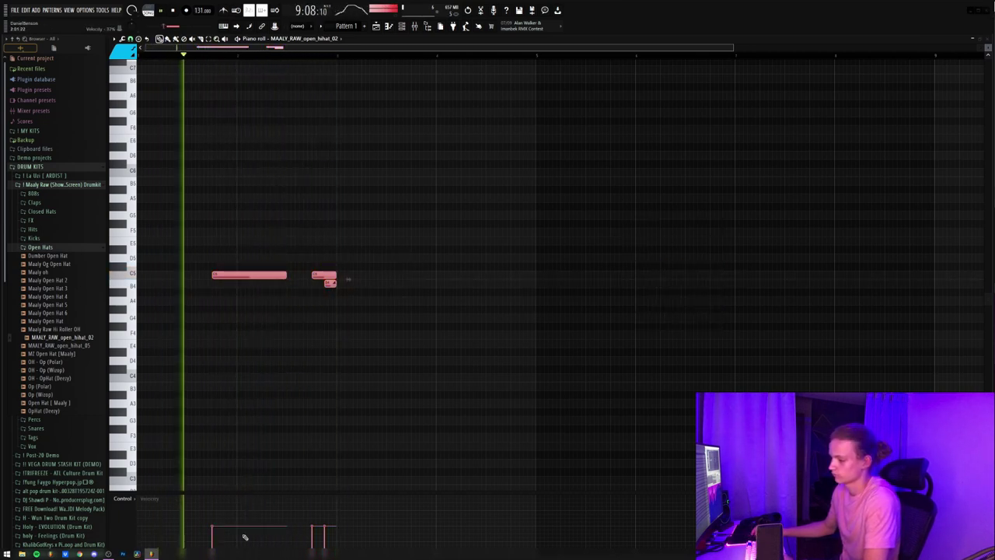
left_click(303, 334)
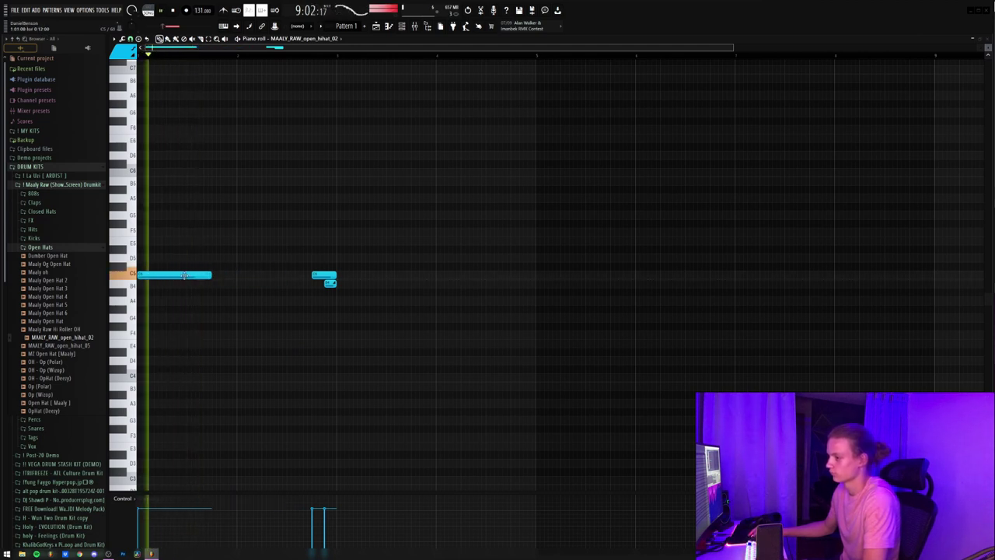
left_click_drag(209, 274, 163, 282)
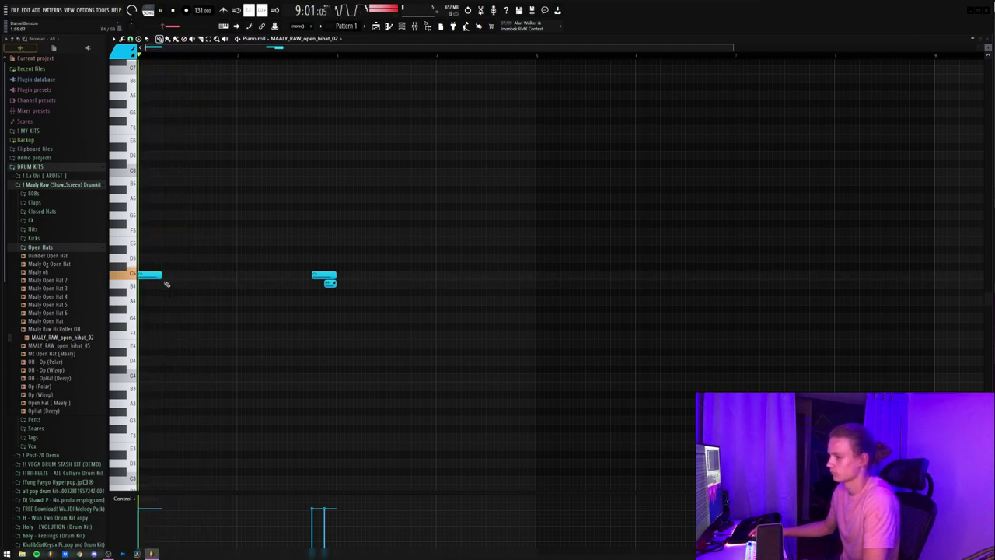
Duplicate the two-bar MAALY_RAW_open_hihat_02 pattern into bars 3 and 4
key("ctrl+a")
key("ctrl+b")
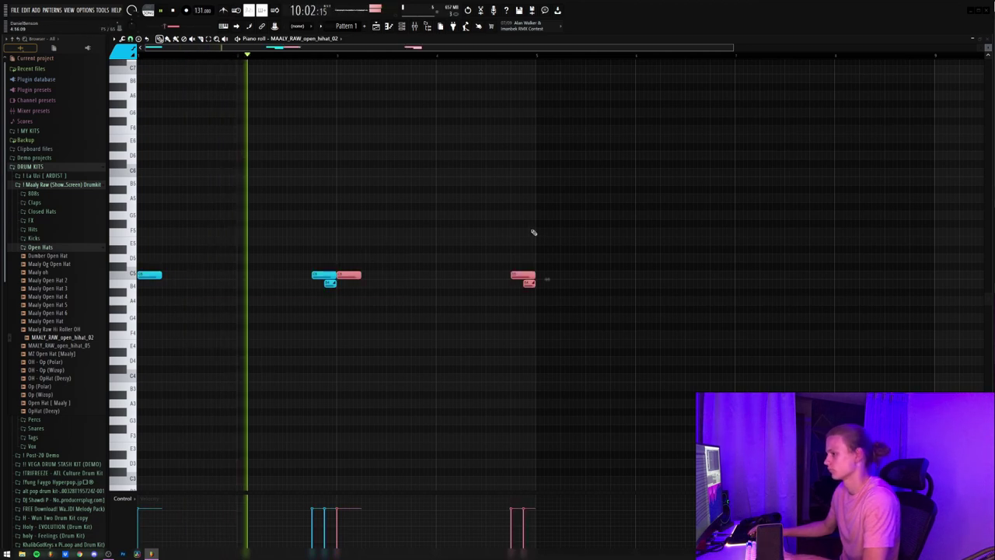
Remove the C5 note and the B4 slide note from the end of bar 2 in the MAALY_RAW_open_hihat_02 pattern
key("ctrl+d")
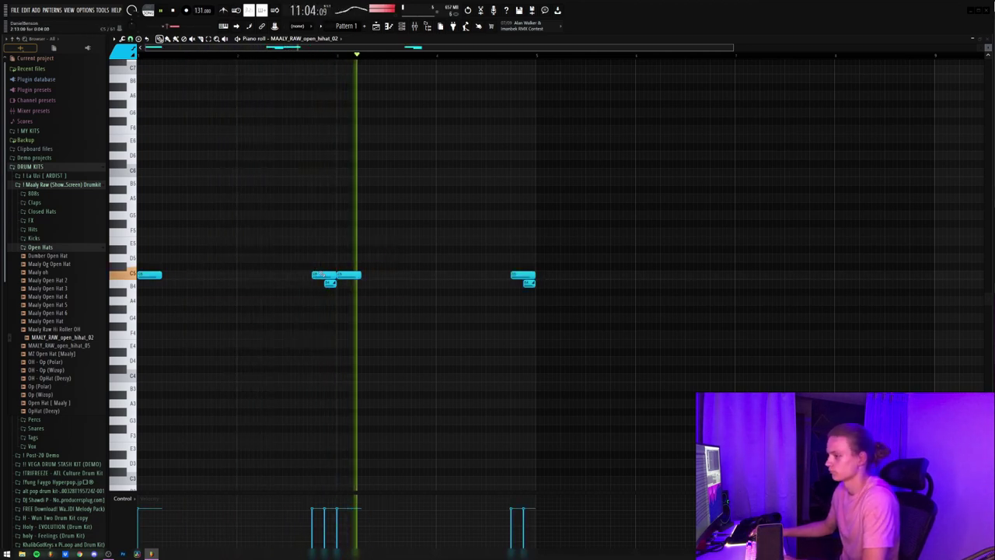
right_click(320, 275)
right_click(330, 284)
left_click(342, 308)
right_click(344, 309)
left_click_drag(565, 245, 507, 301)
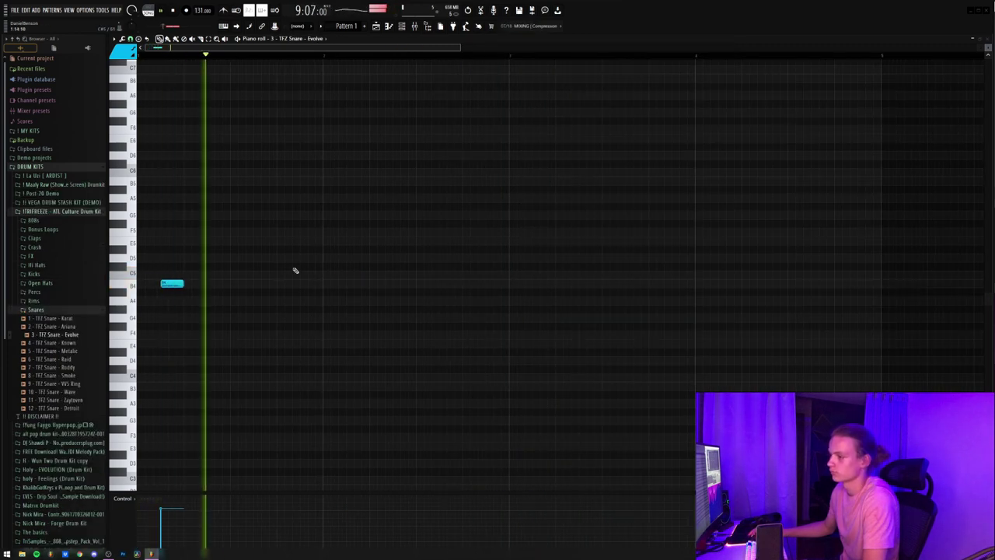
Add B4 notes to 3 - TFZ Snare - Evolve on step 15 of bar 2, step 3 of bar 3 and step 11 of bar 4, plus two A4 notes from step 13
left_click(486, 284)
left_click(535, 284)
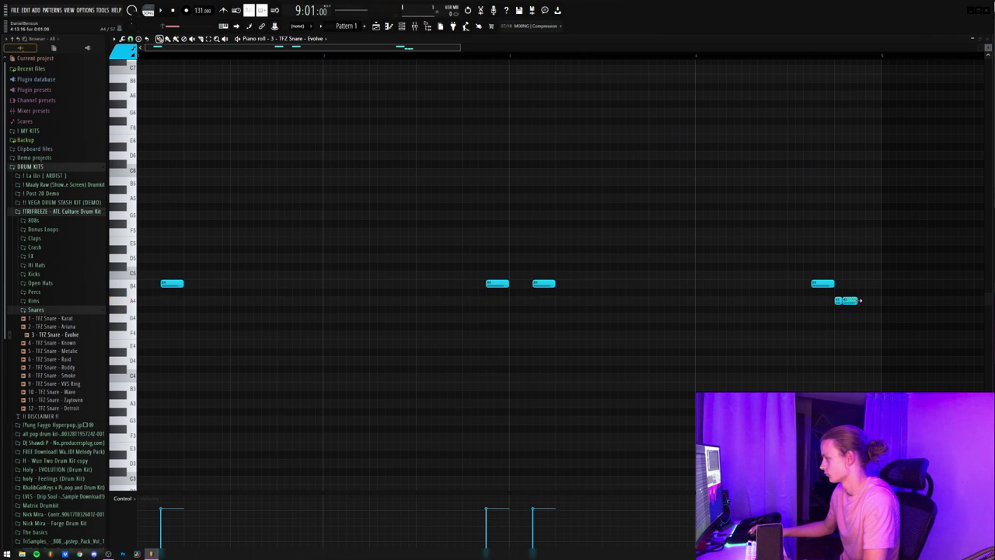
Add a B4 snare note on step 15 of bar 4 and move all B4 notes up to C5
left_click_drag(870, 283, 147, 283)
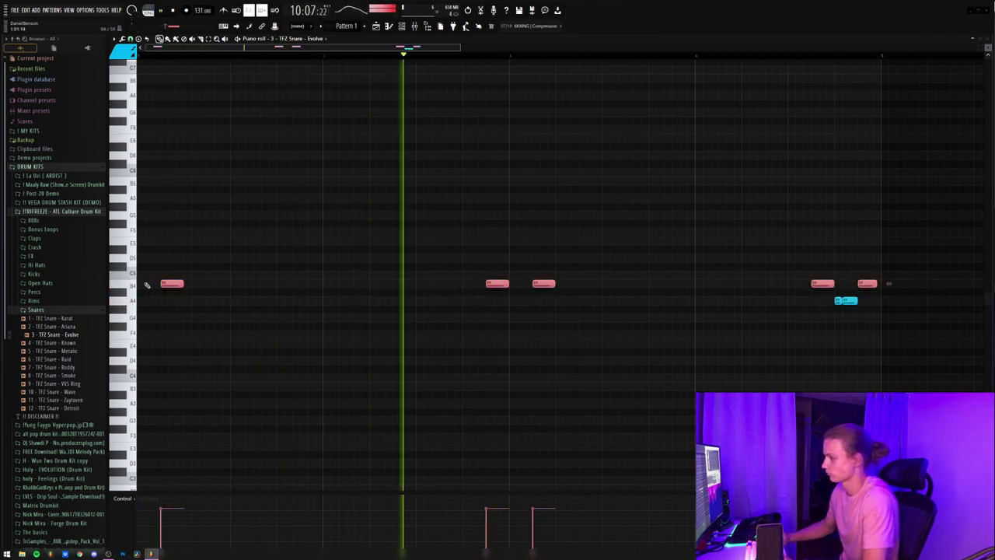
key("Up")
scroll(147, 285, "down", 1)
left_click(664, 260)
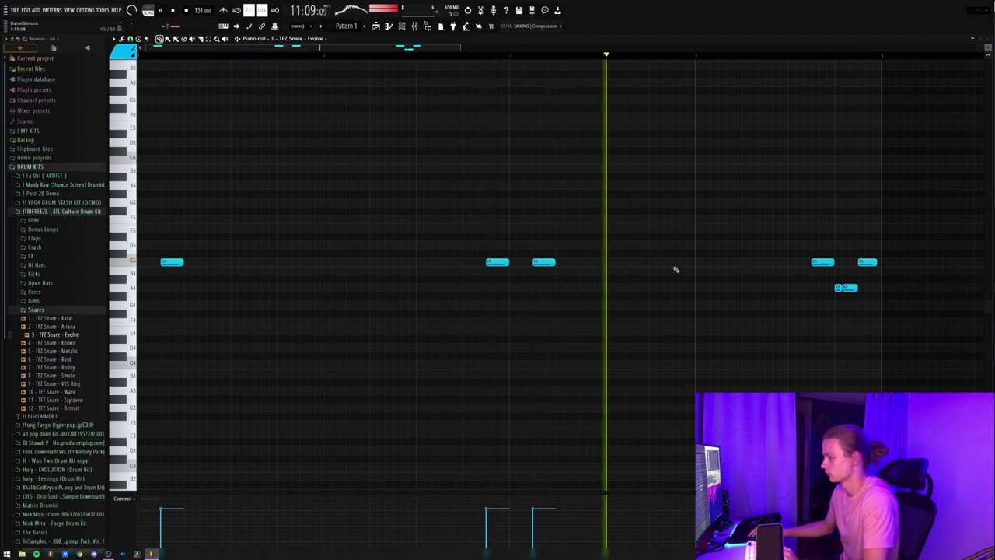
left_click(678, 272)
right_click(680, 272)
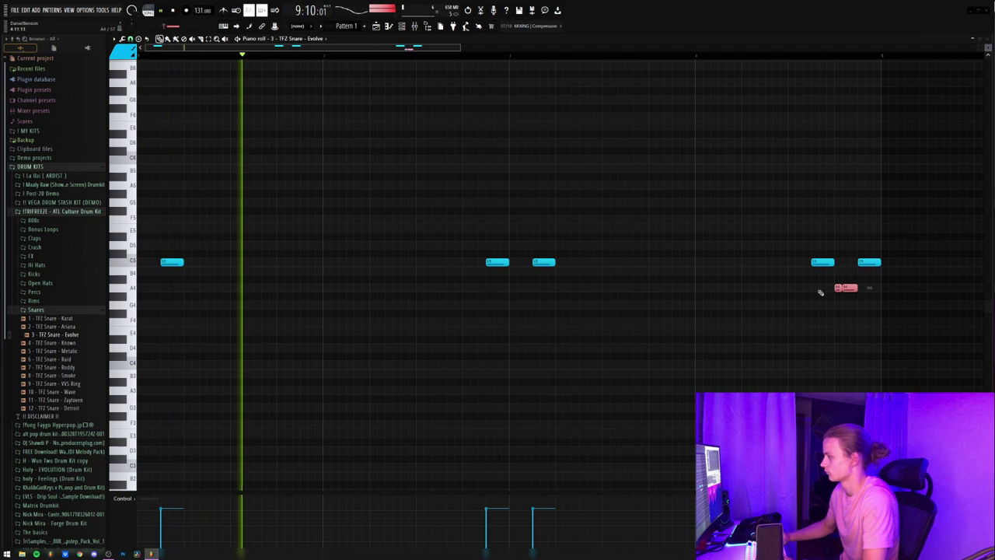
Raise the two short A4 snare notes in bar 4 to B4
key("Up")
key("shift+Up")
key("shift+Up")
left_click(850, 280, "ctrl")
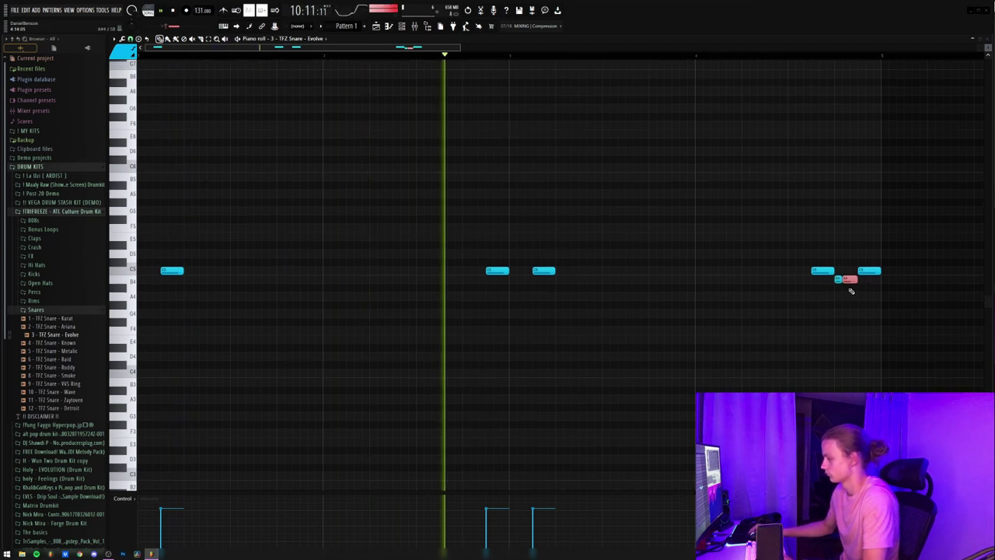
left_click(883, 322)
right_click(884, 323)
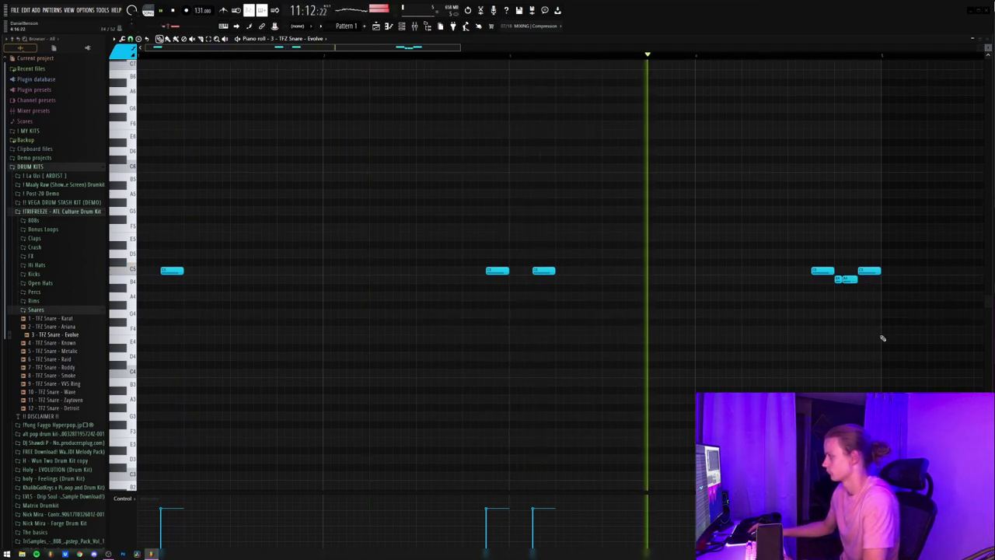